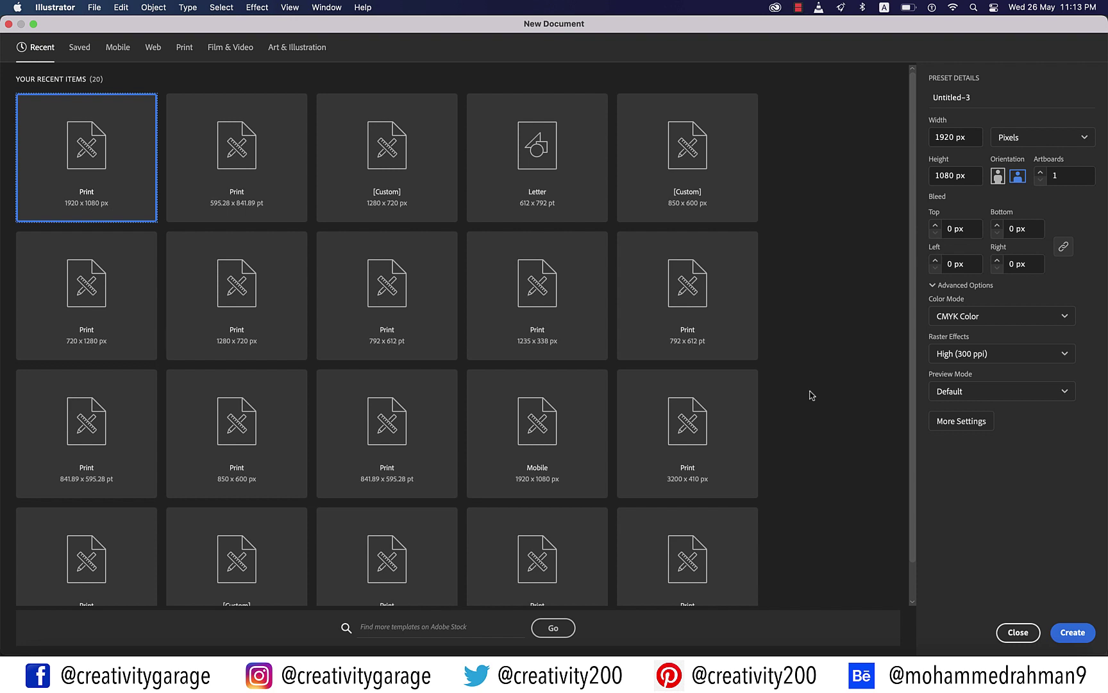
# Set the new document's size to 850 px wide and 600 px high.
pyautogui.click(969, 137)
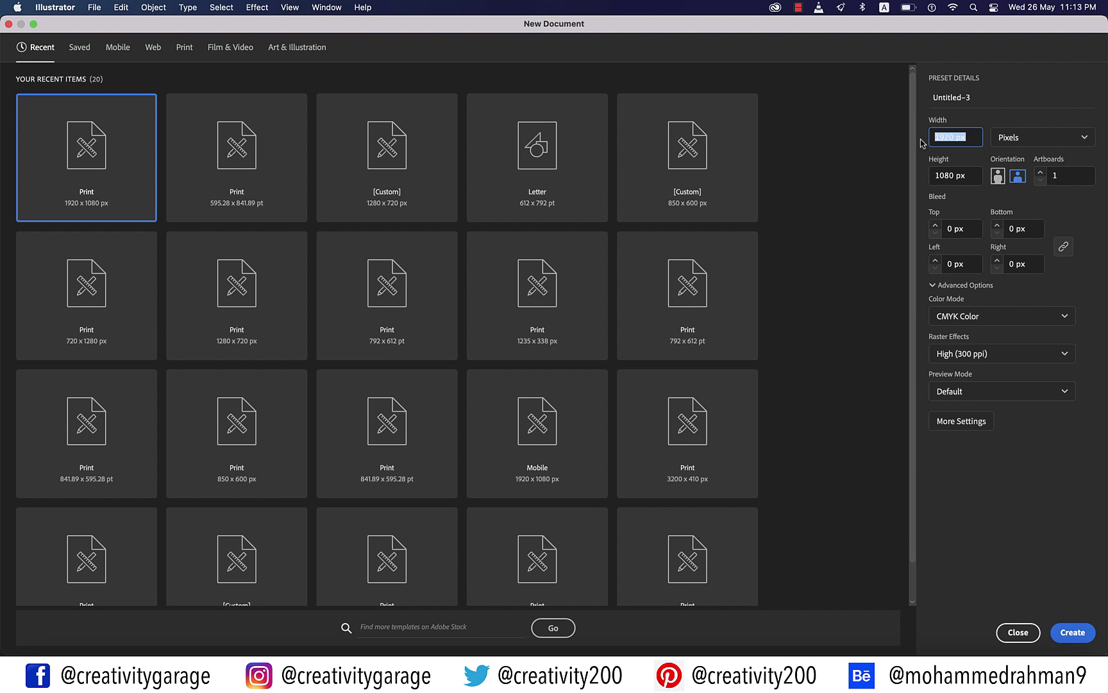
pyautogui.write('7')
pyautogui.write('50')
pyautogui.press('Tab')
pyautogui.write('600')
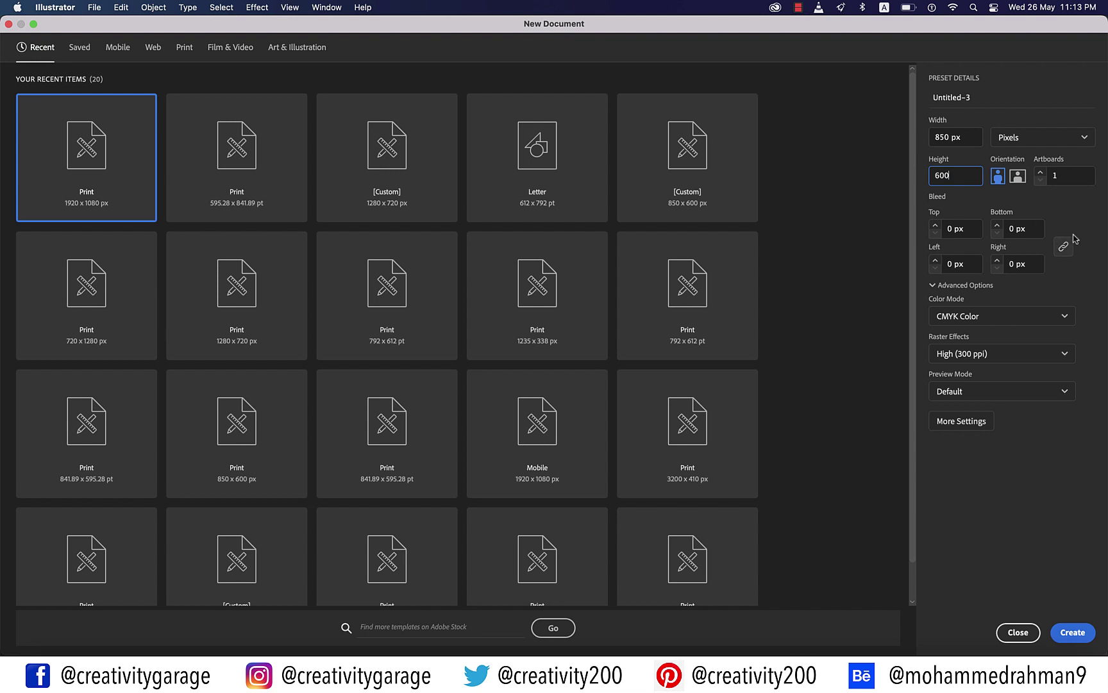
# Set the document's color mode to RGB, choose its raster effects resolution and create the document.
pyautogui.click(1017, 317)
pyautogui.click(959, 339)
pyautogui.click(988, 354)
pyautogui.click(966, 418)
pyautogui.click(1071, 633)
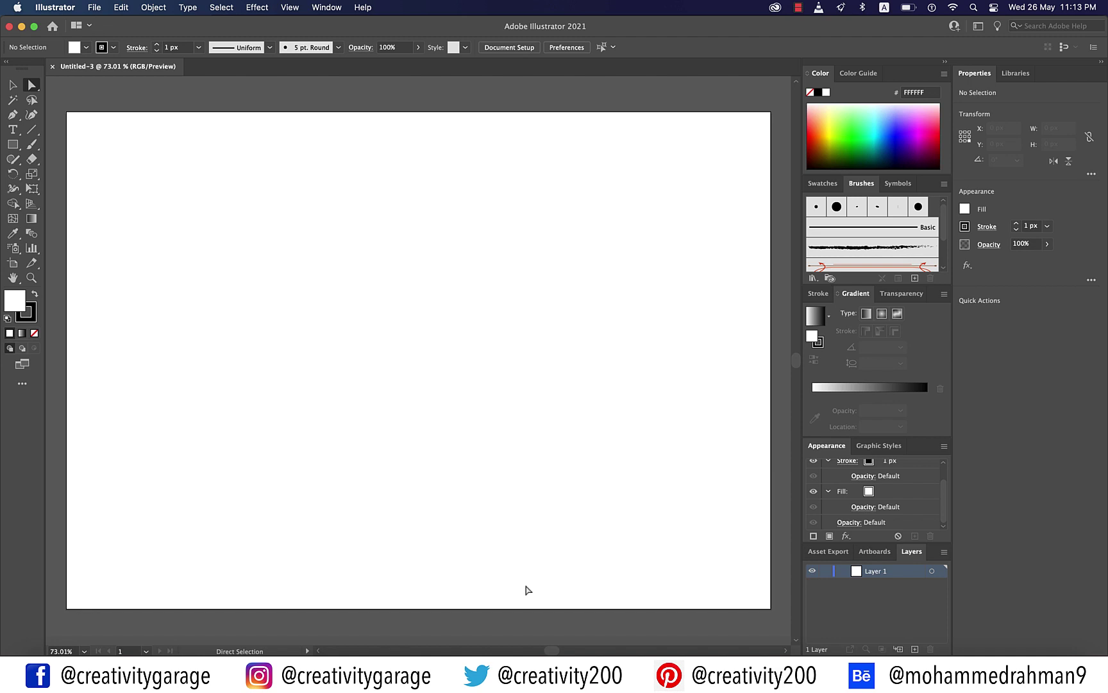
# In the Guides & Grid preferences, set a gridline every 5 px with 1 subdivision.
pyautogui.click(55, 7)
pyautogui.moveTo(73, 53)
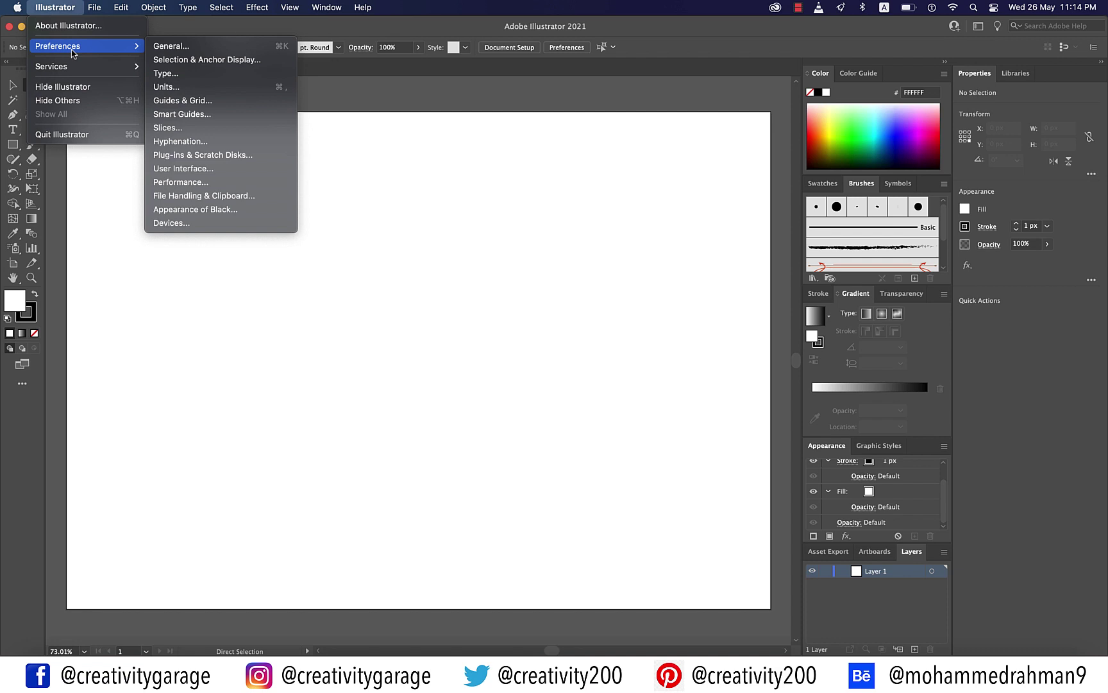
pyautogui.click(171, 46)
pyautogui.click(130, 314)
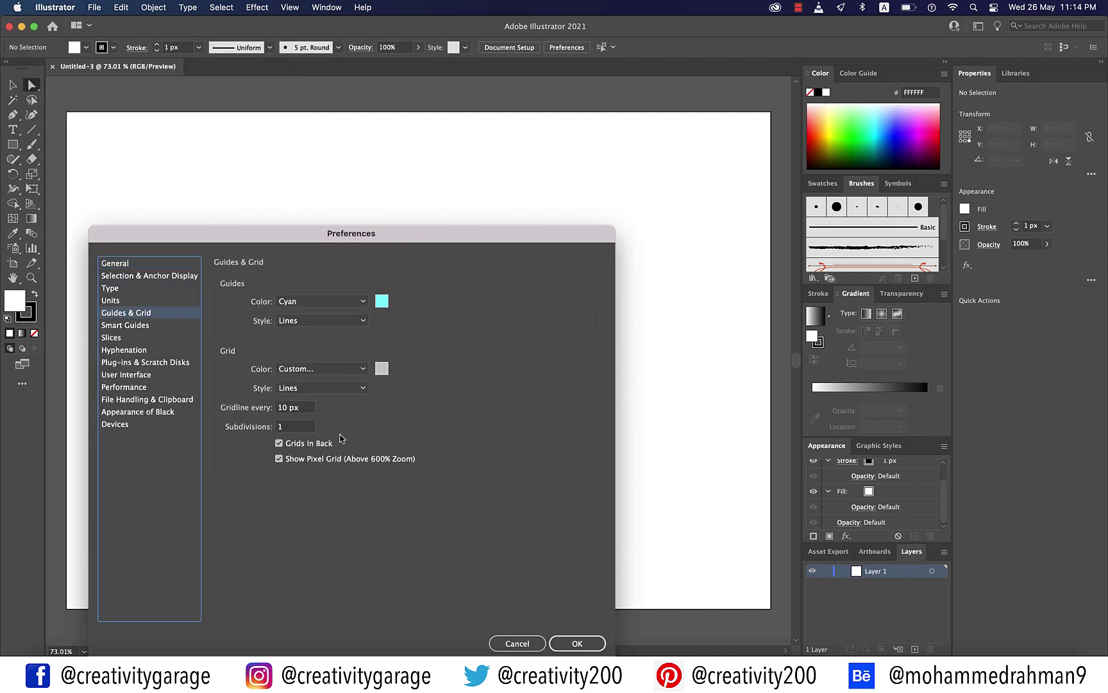
pyautogui.press('Tab')
pyautogui.write('5')
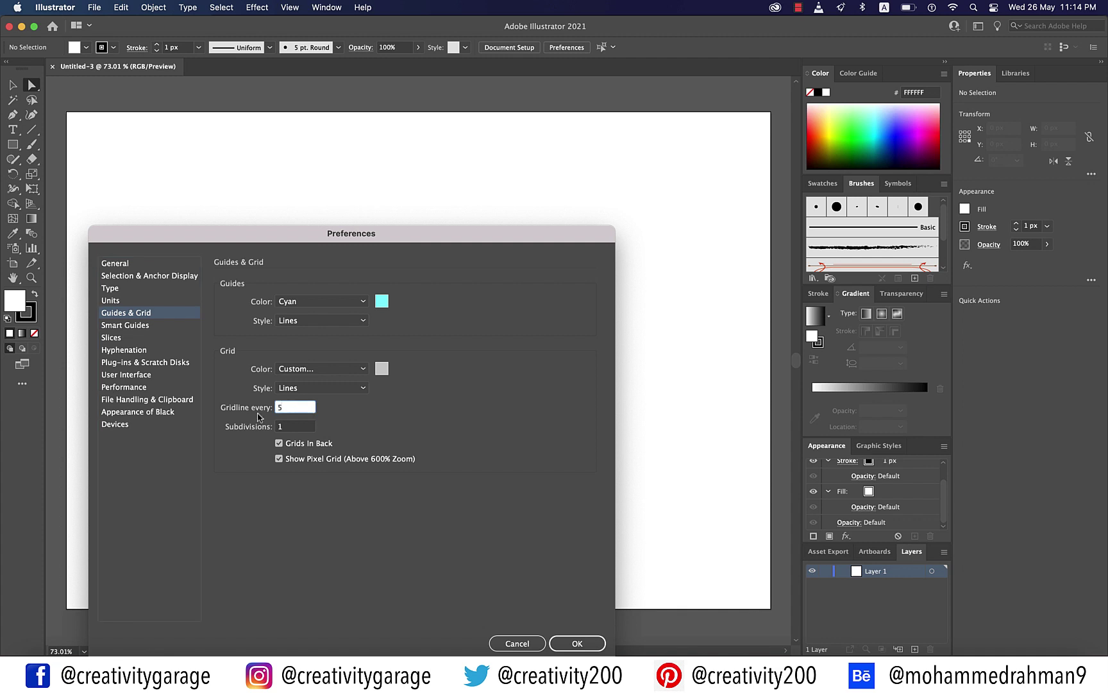
pyautogui.press('Tab')
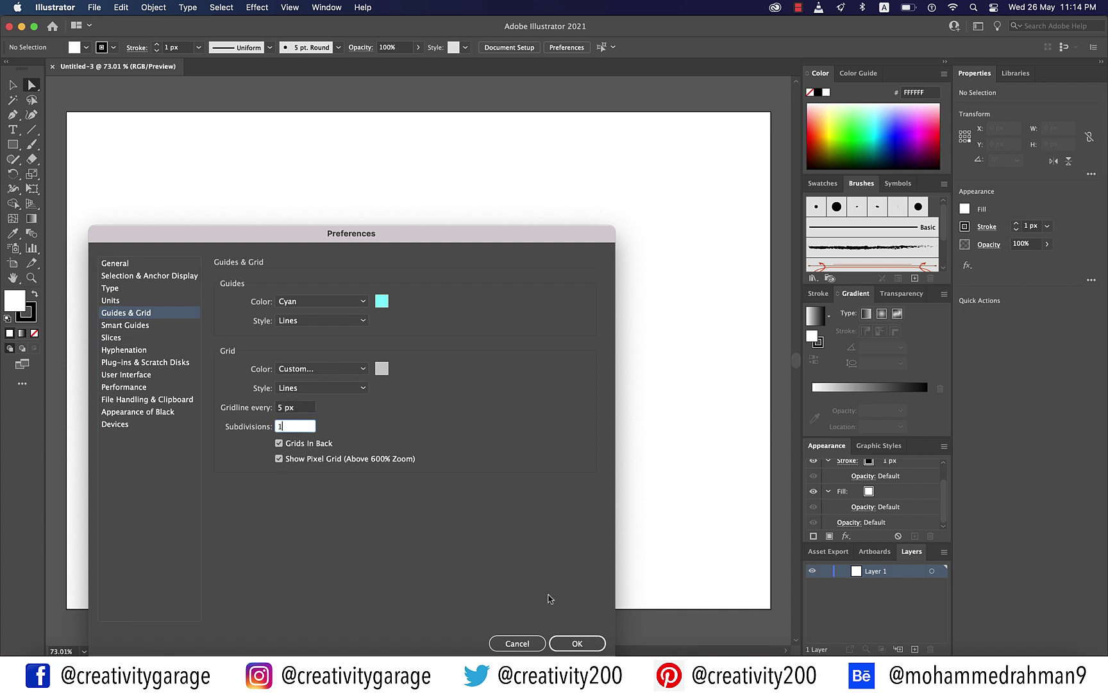
pyautogui.click(575, 643)
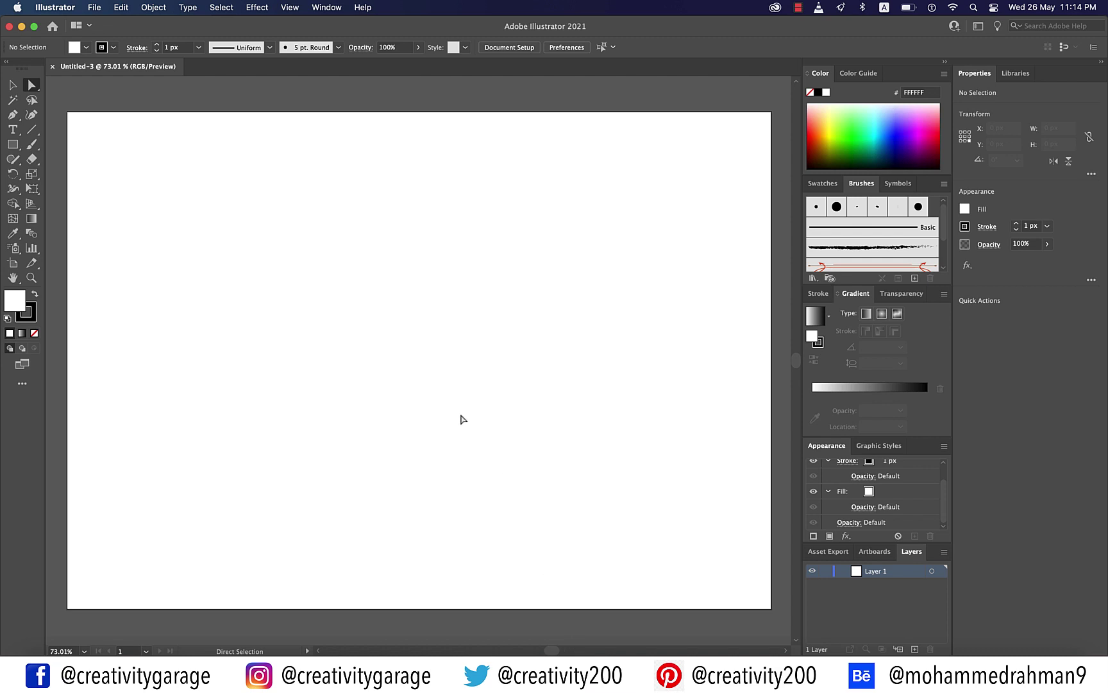
# Show the grid on the artboard and enable snapping to the grid.
pyautogui.click(290, 7)
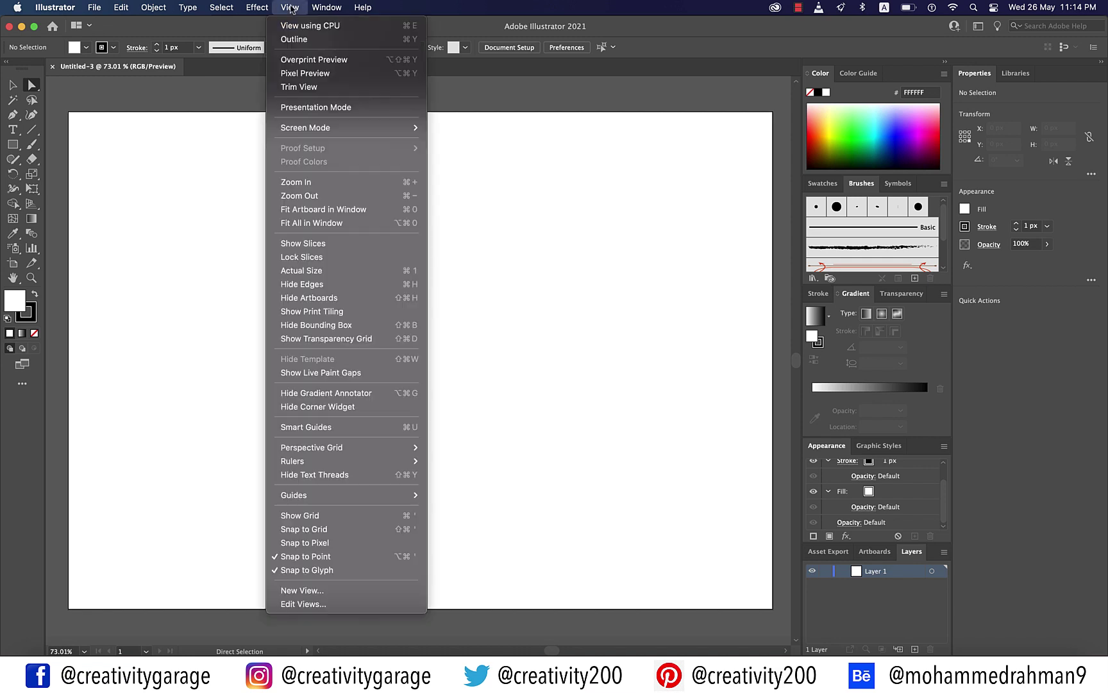
pyautogui.click(314, 516)
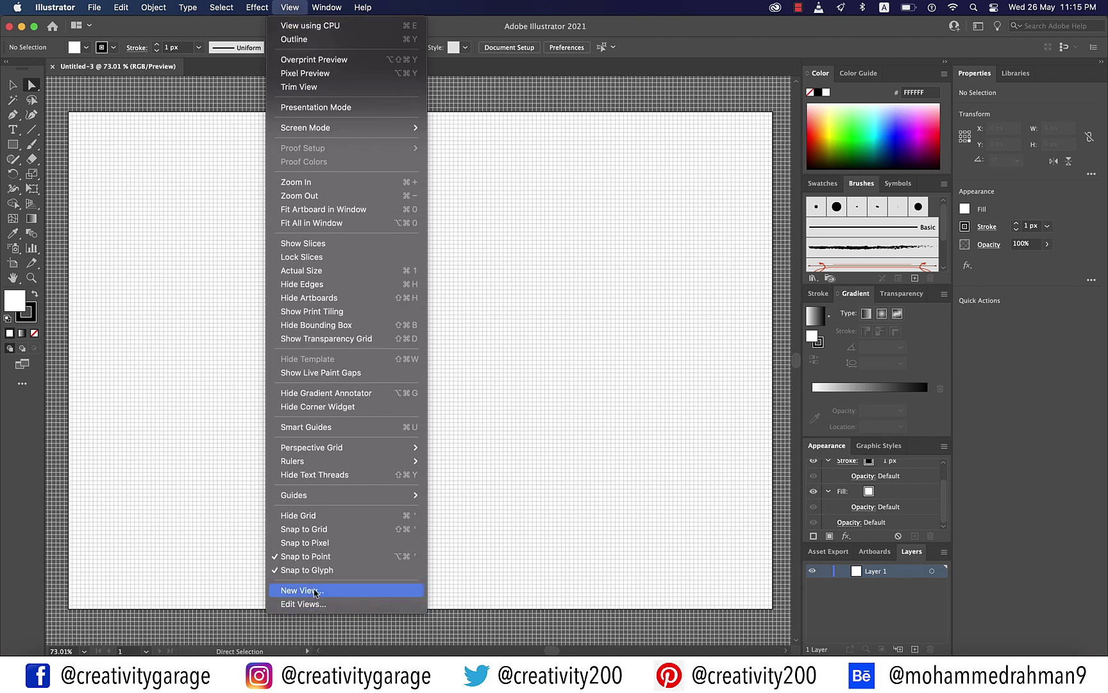
pyautogui.click(319, 529)
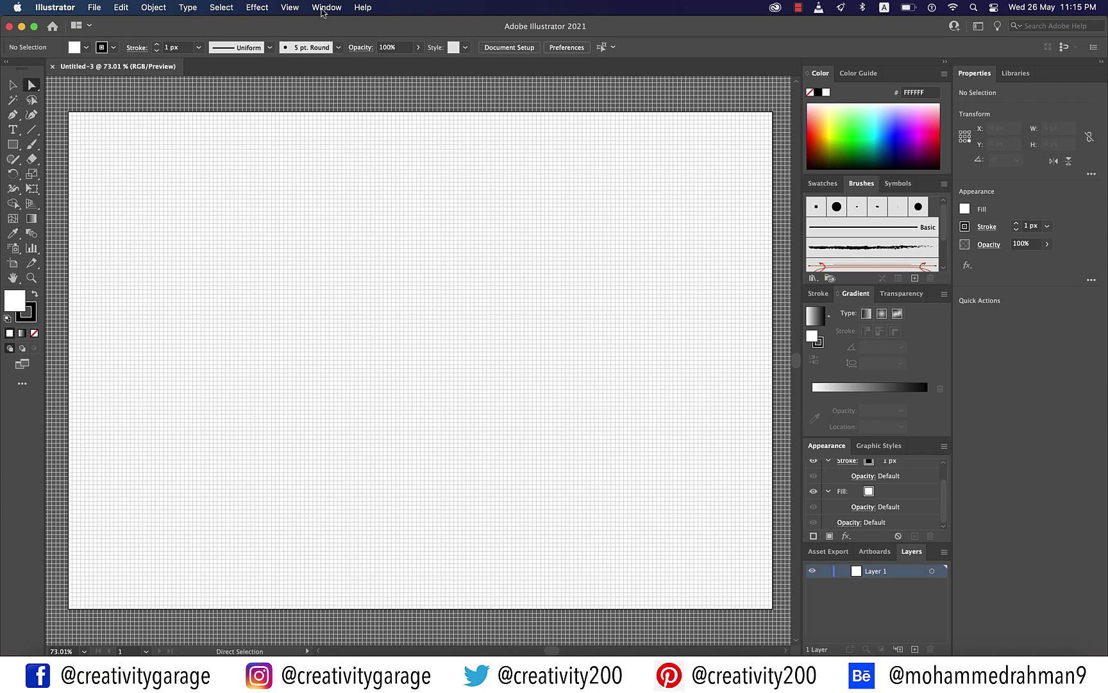
# Show the Info panel and move it to the corner of the document area.
pyautogui.click(322, 8)
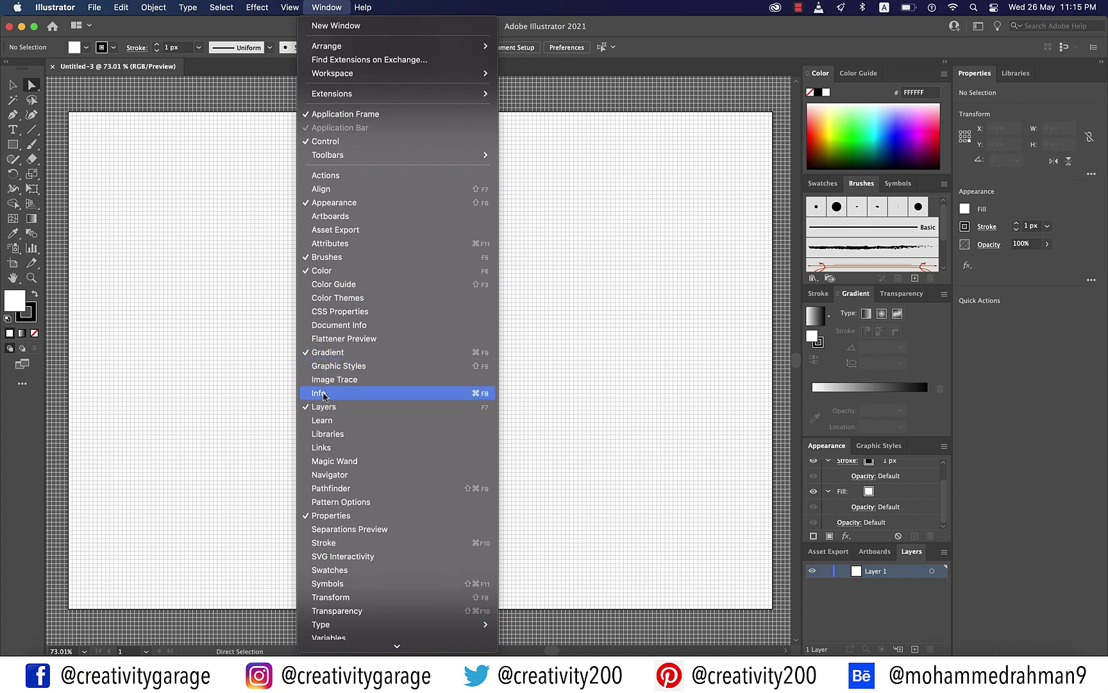
pyautogui.click(322, 393)
pyautogui.moveTo(186, 225); pyautogui.dragTo(181, 89)
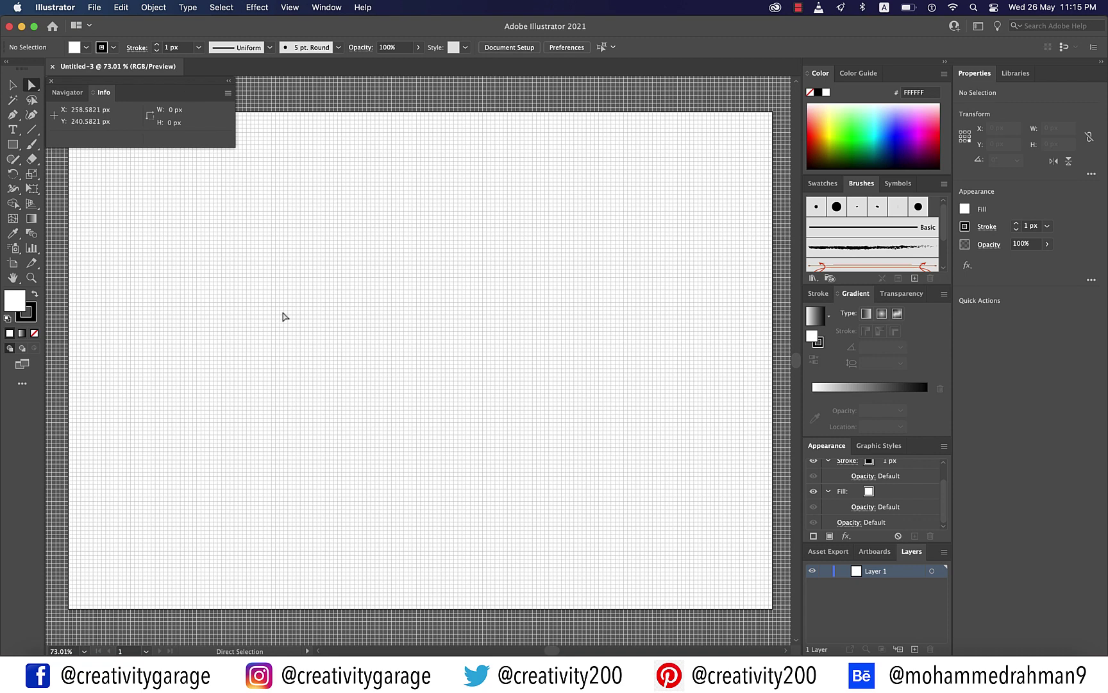
# Draw a rectangle of 870 × 620 px, slightly larger than the artboard.
pyautogui.press('m')
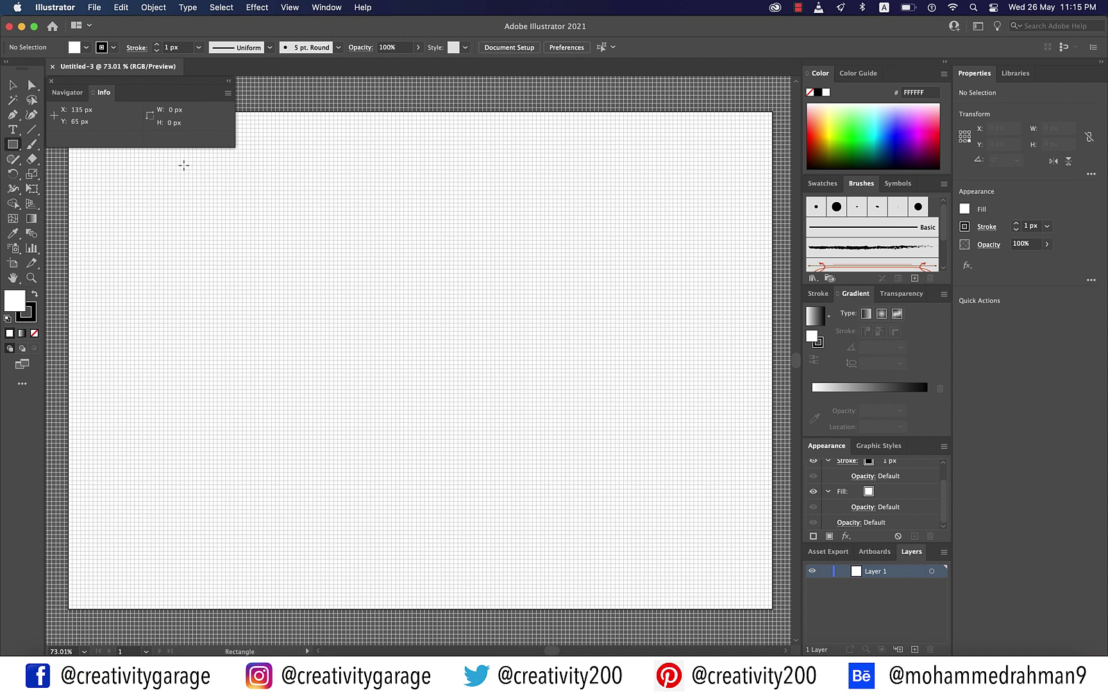
pyautogui.moveTo(149, 162)
pyautogui.mouseDown()
pyautogui.moveTo(485, 230)
pyautogui.moveTo(601, 279)
pyautogui.moveTo(788, 292)
pyautogui.moveTo(735, 300)
pyautogui.moveTo(765, 301)
pyautogui.moveTo(750, 304)
pyautogui.moveTo(760, 609)
pyautogui.moveTo(764, 500)
pyautogui.moveTo(767, 567)
pyautogui.moveTo(758, 564)
pyautogui.mouseUp()
pyautogui.press('v')
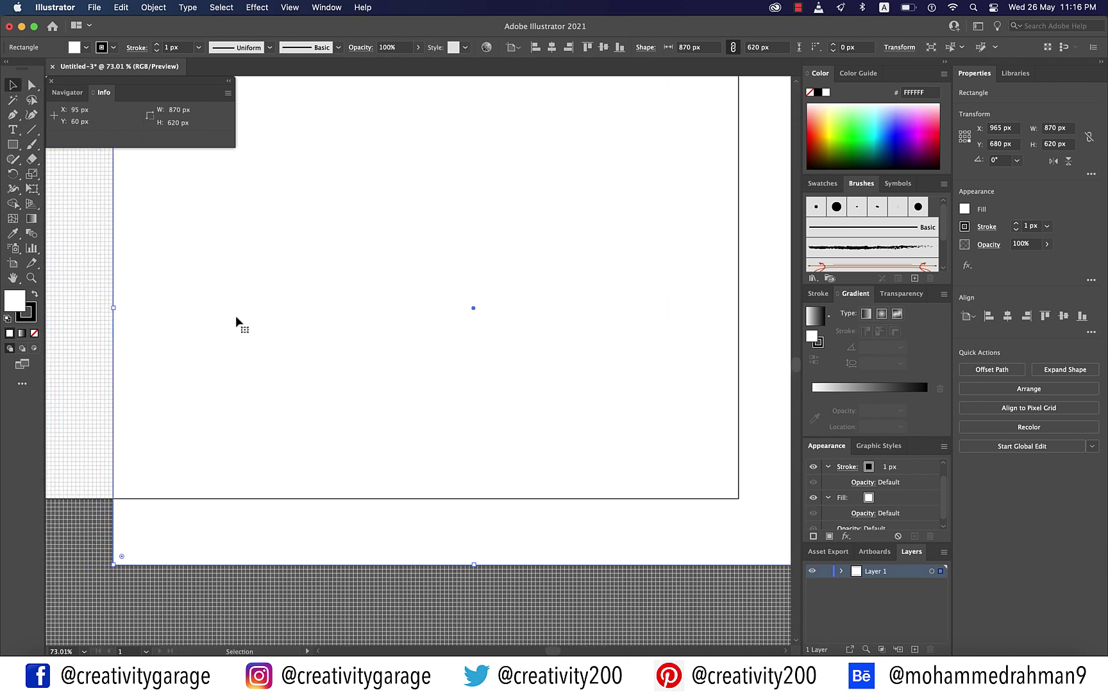
# Move the rectangle over the artboard and center it there horizontally and vertically.
pyautogui.press('super+minus')
pyautogui.press('super+minus')
pyautogui.press('super+minus')
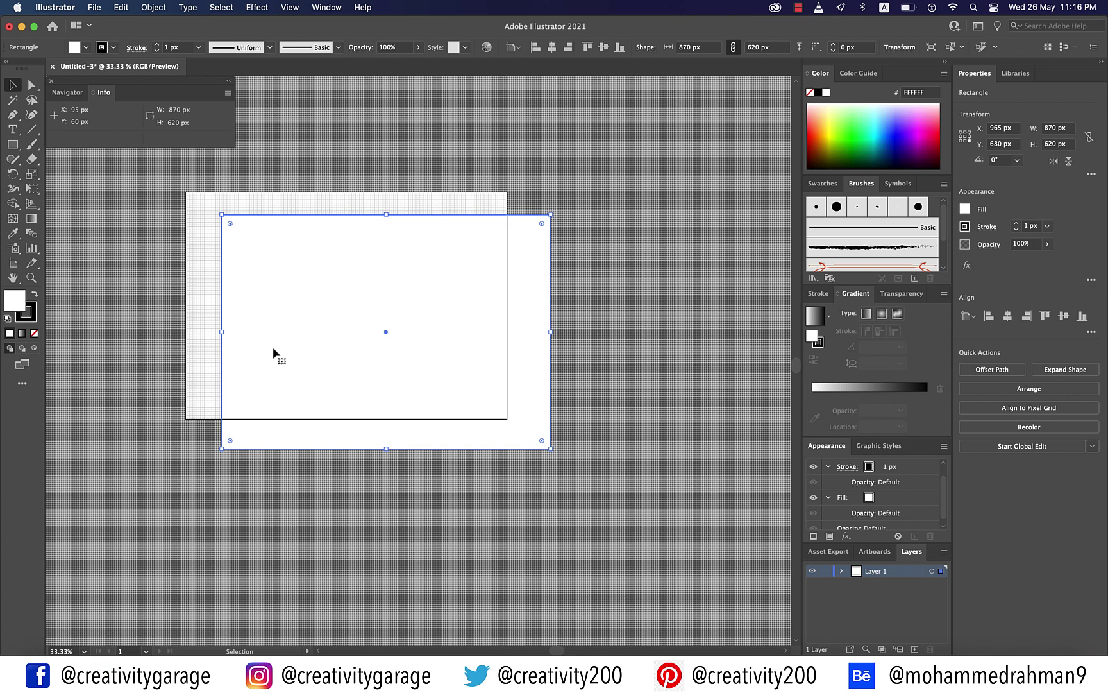
pyautogui.moveTo(305, 326); pyautogui.dragTo(277, 299)
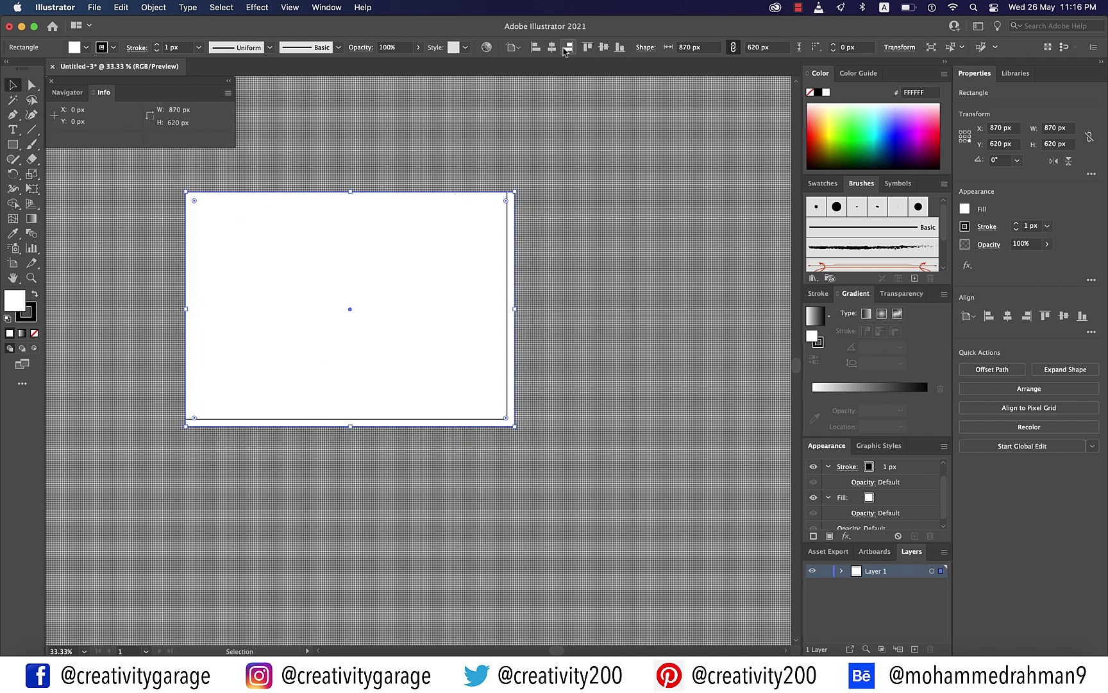
pyautogui.click(552, 47)
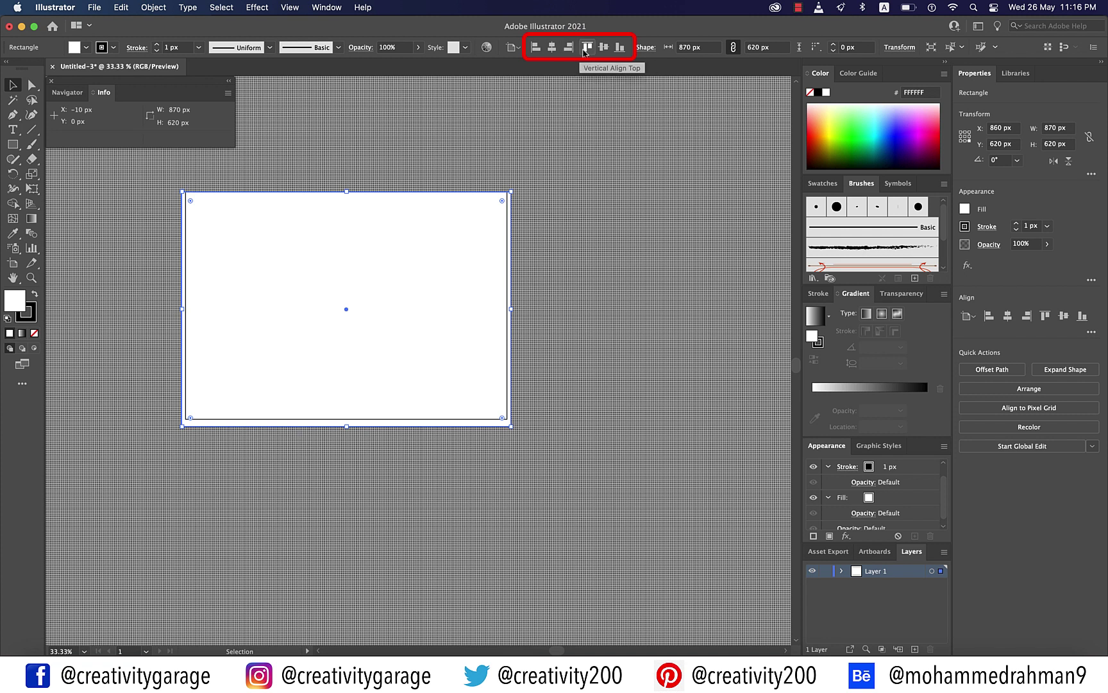
pyautogui.click(603, 47)
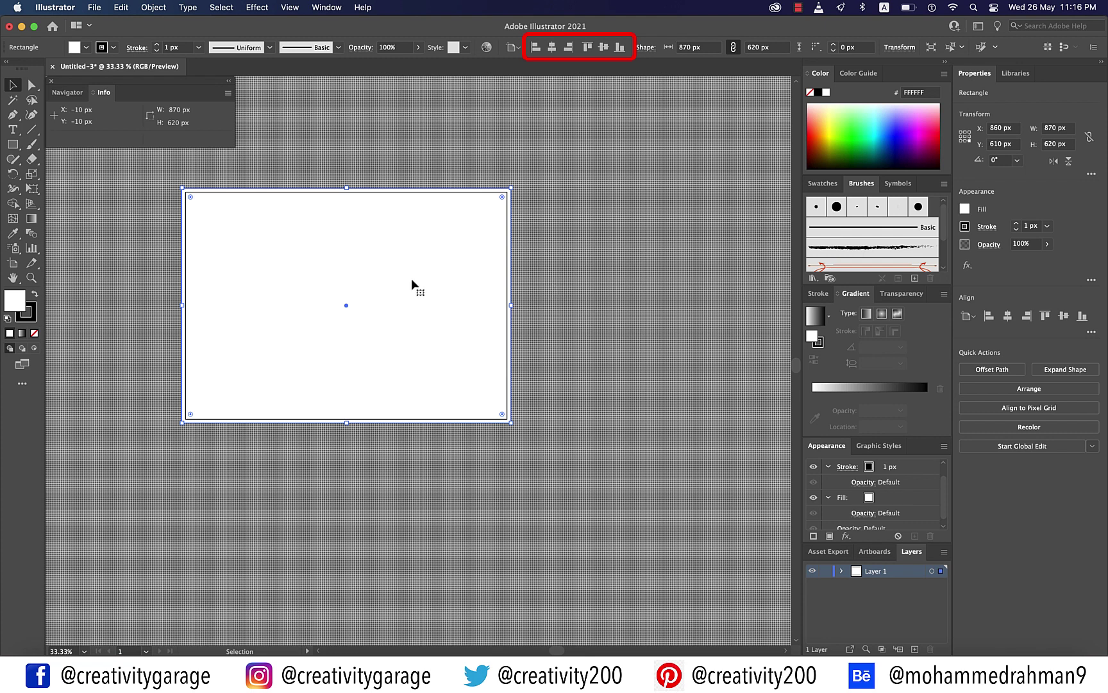
# Apply a linear gradient fill to the rectangle and set its starting color stop to RGB 79, 0, 116.
pyautogui.press('super+equal')
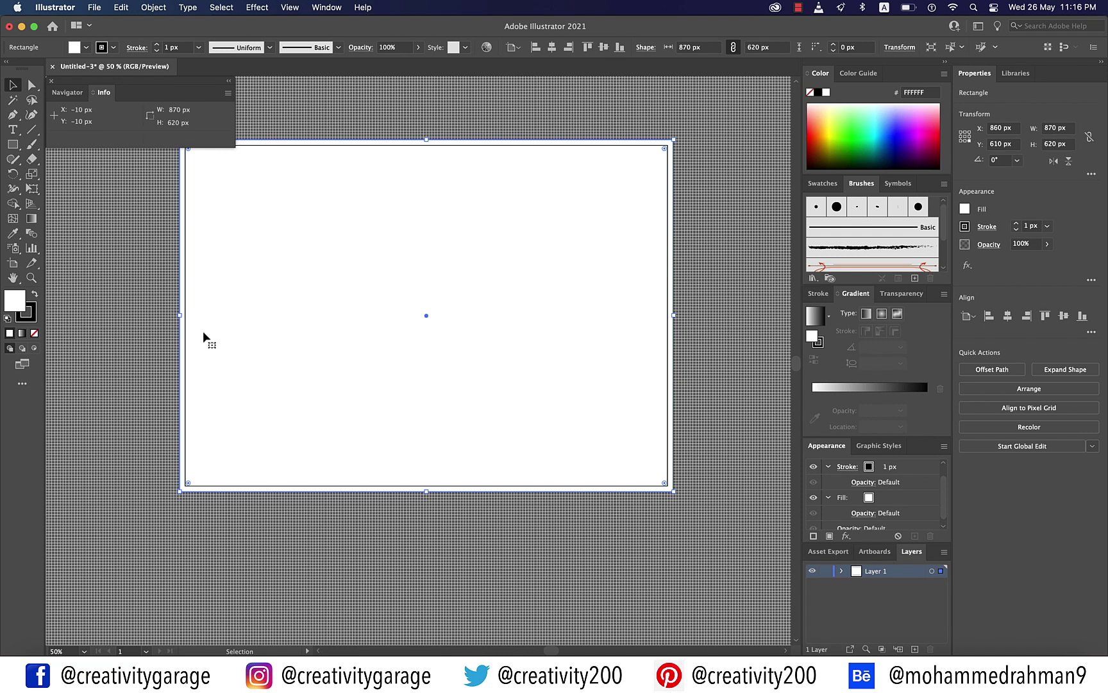
pyautogui.click(893, 388)
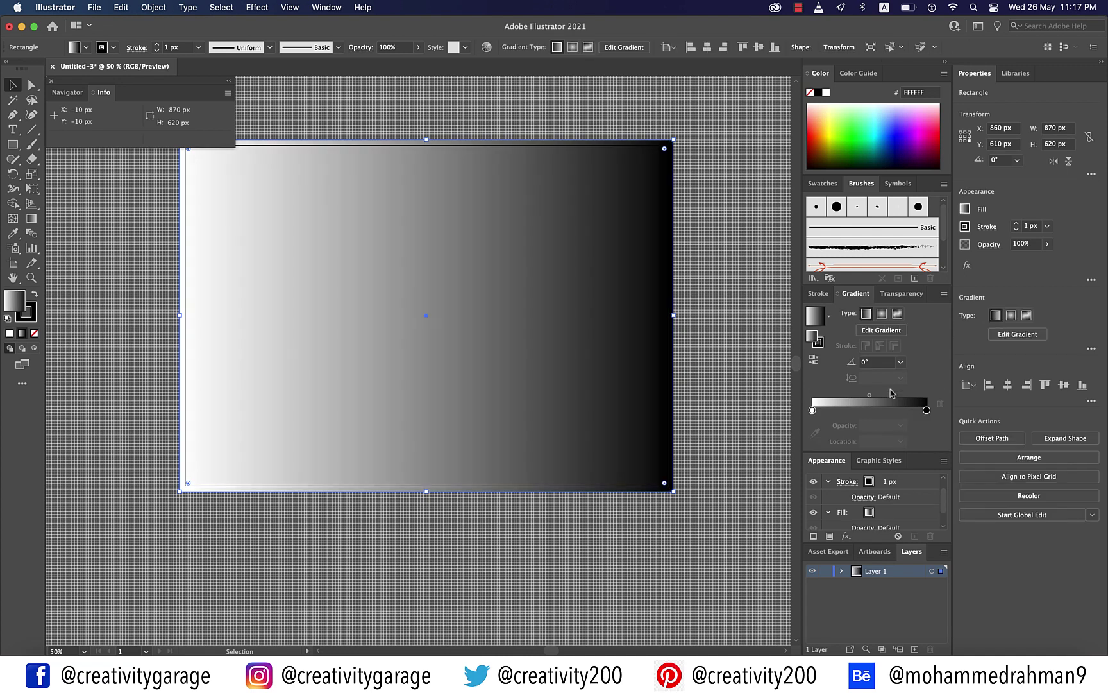
pyautogui.doubleClick(813, 411)
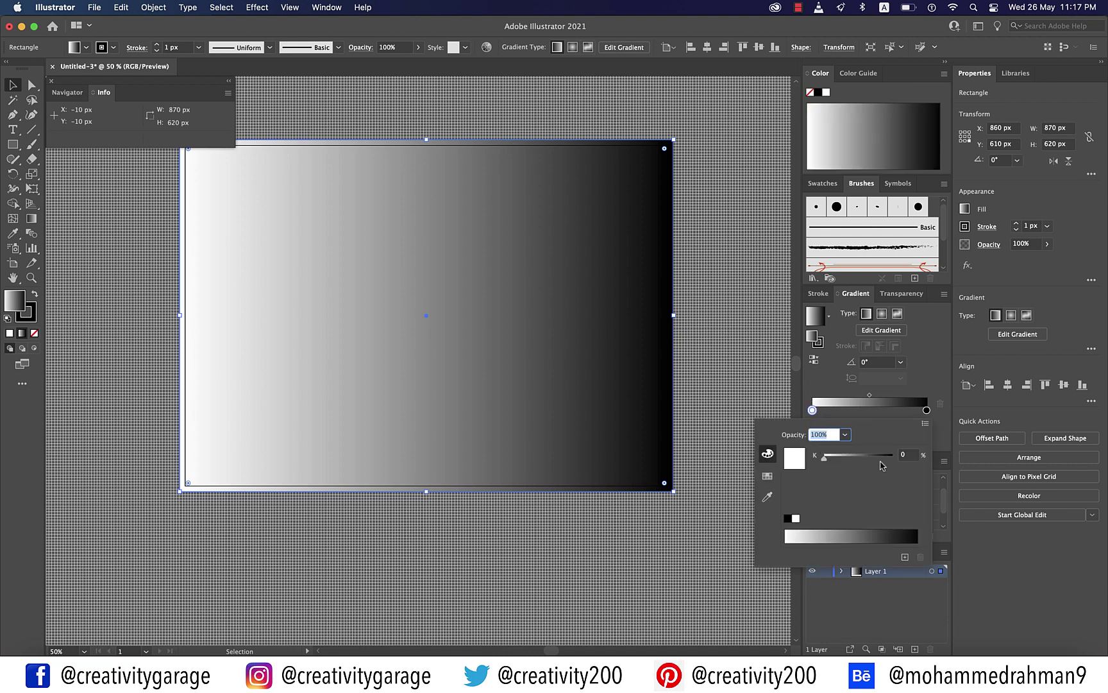
pyautogui.click(924, 424)
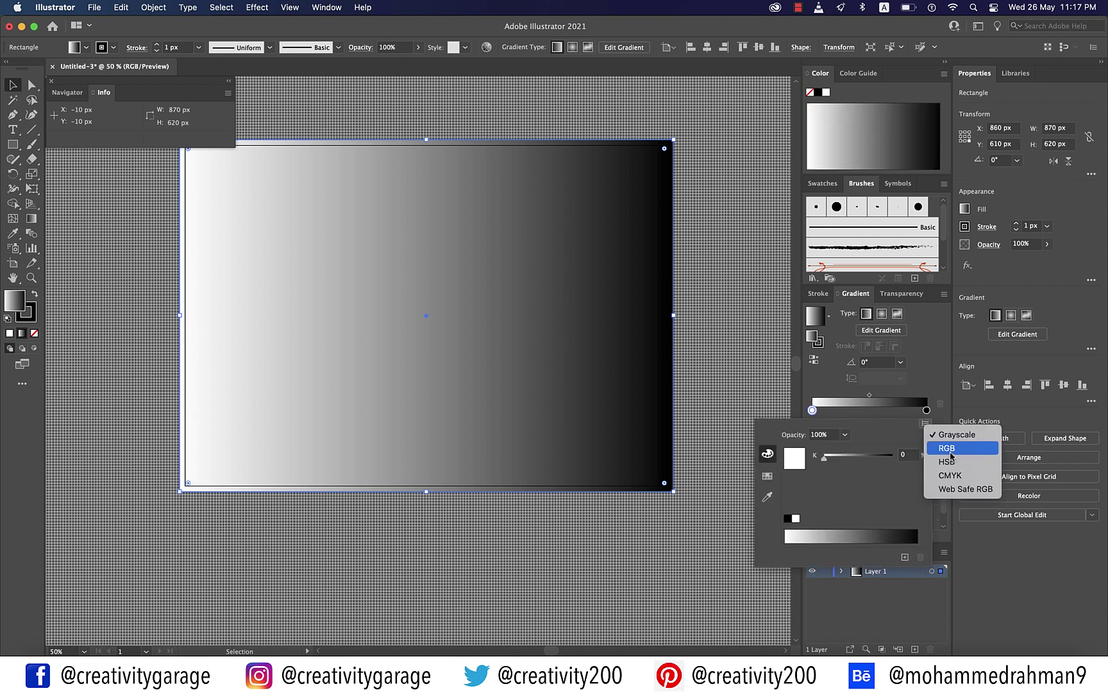
pyautogui.click(923, 474)
pyautogui.click(907, 454)
pyautogui.write('79')
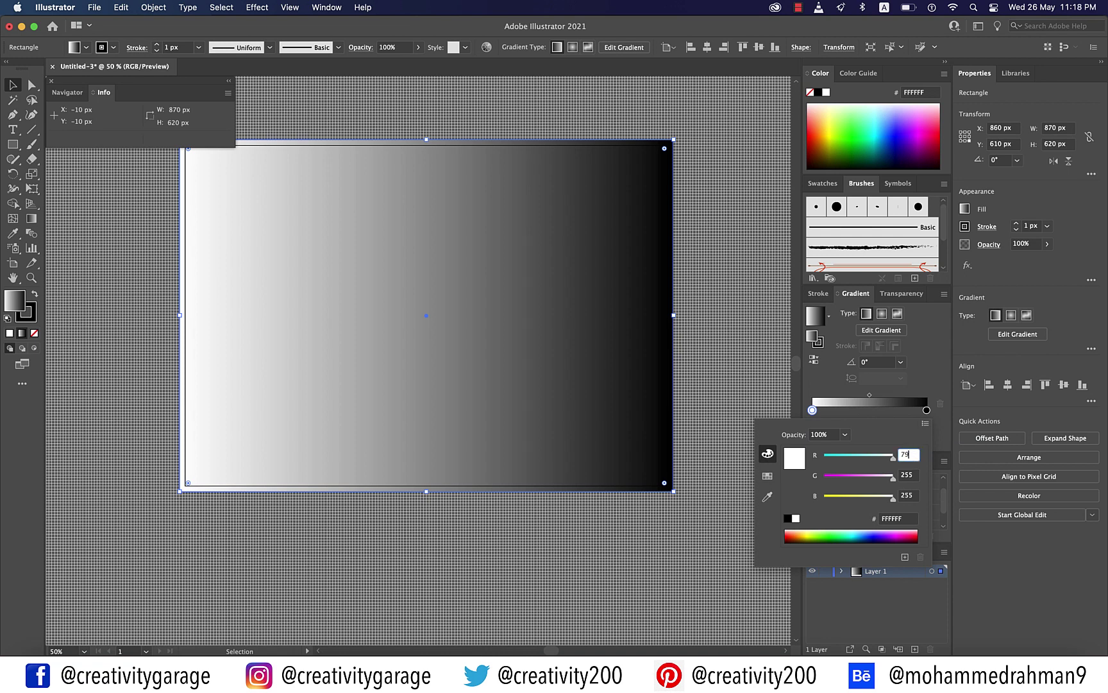
pyautogui.press('Tab')
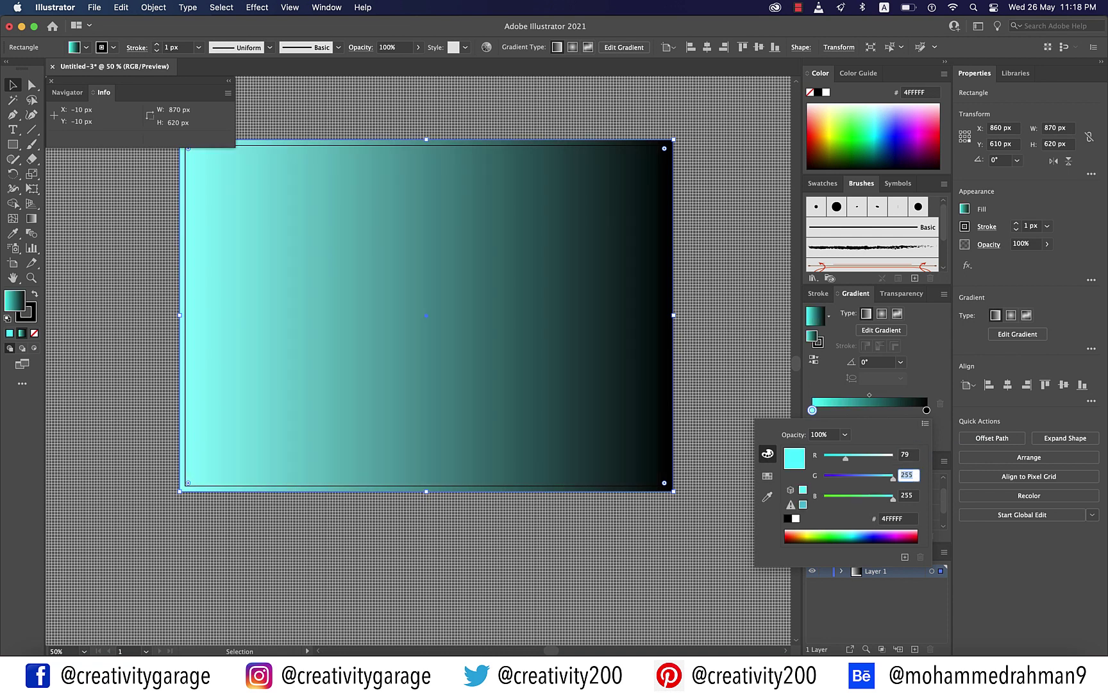
pyautogui.write('0')
pyautogui.press('Tab')
pyautogui.write('1')
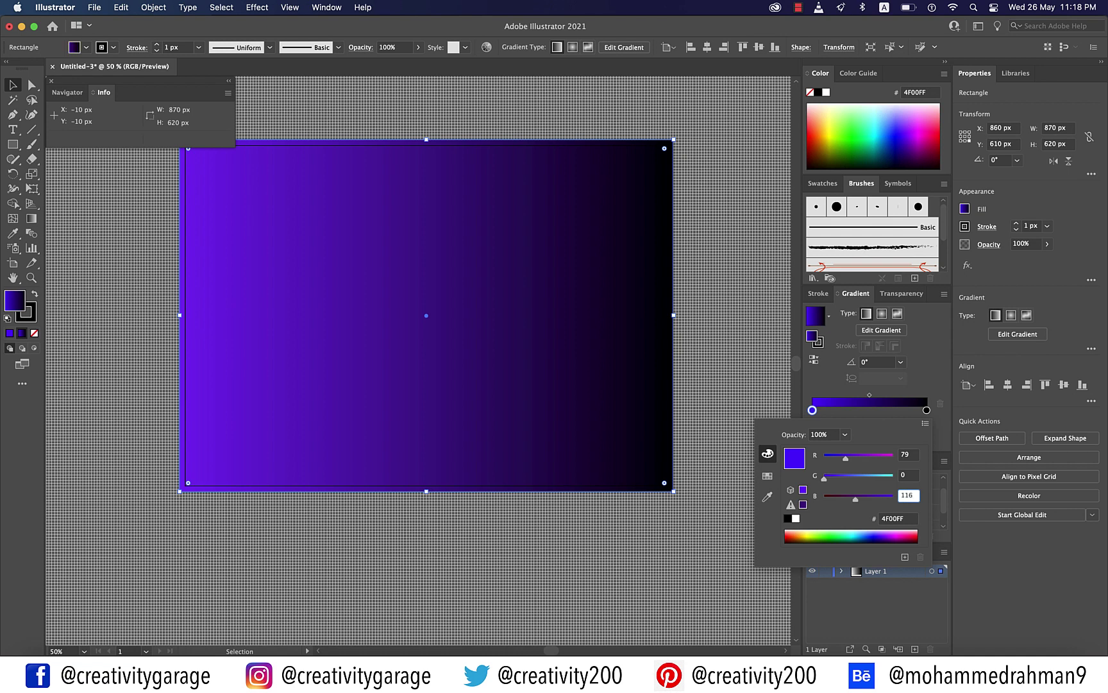
pyautogui.write('16')
pyautogui.press('Return')
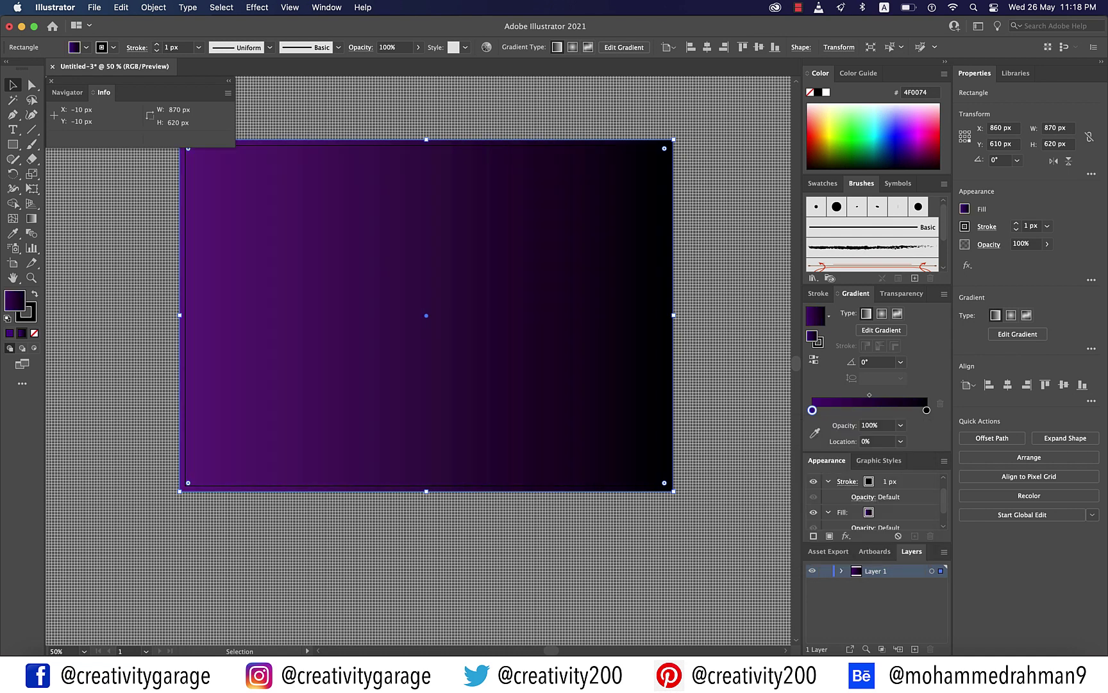
# Set the gradient's end color stop to RGB 209, 115, 248.
pyautogui.click(926, 410)
pyautogui.doubleClick(926, 410)
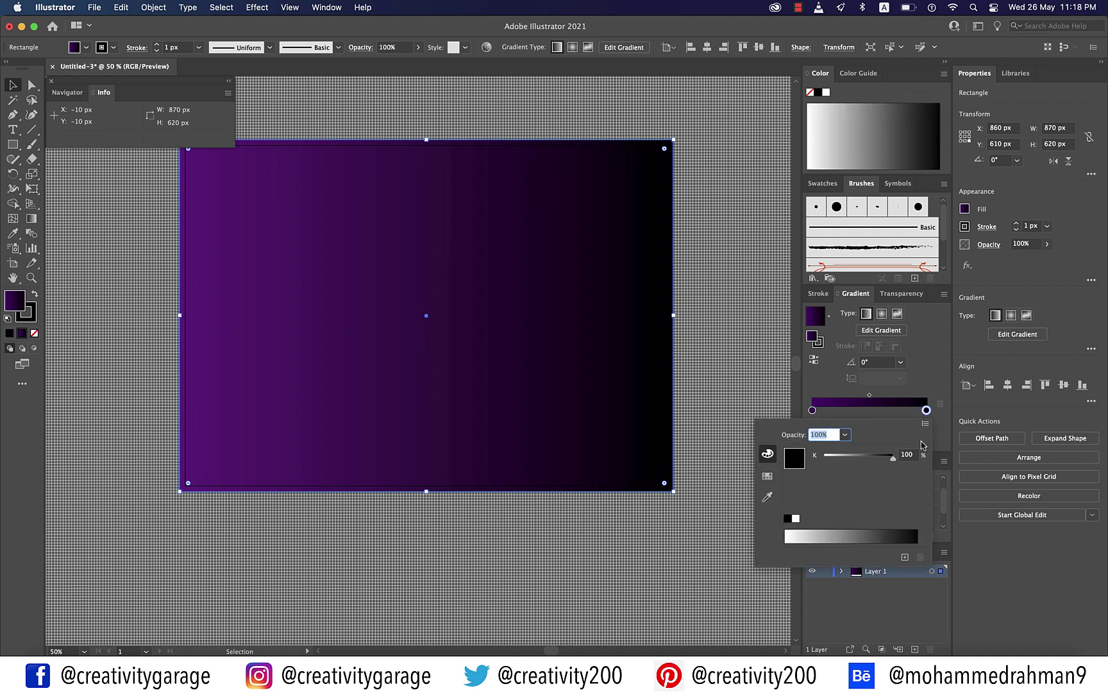
pyautogui.click(925, 425)
pyautogui.click(948, 443)
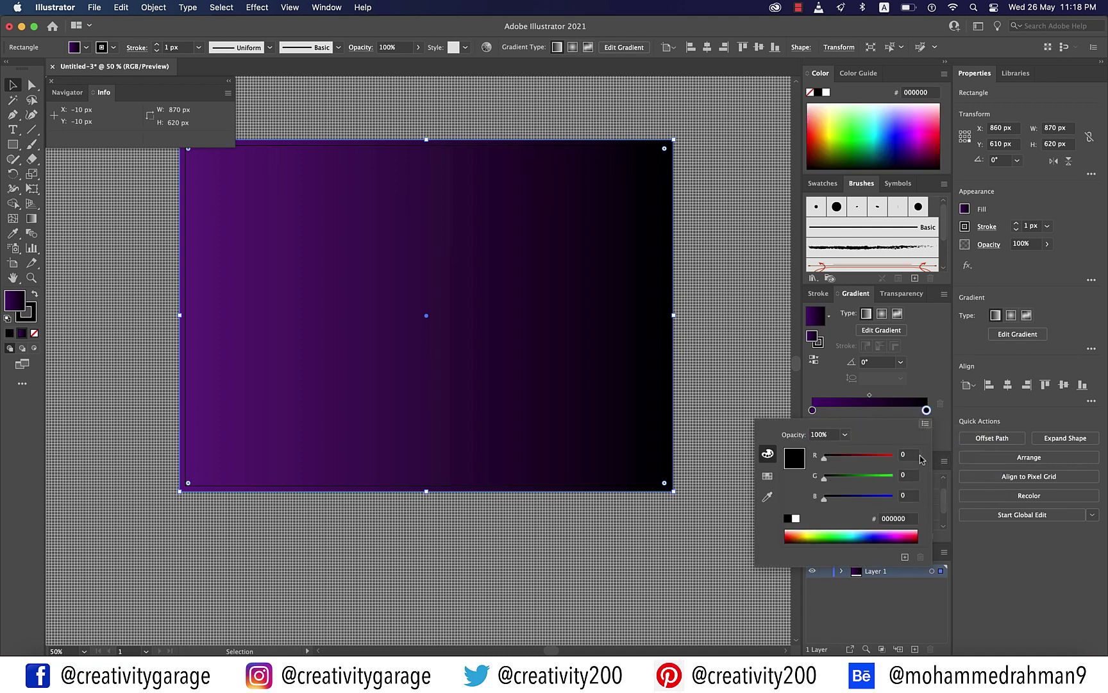
pyautogui.click(911, 455)
pyautogui.write('209')
pyautogui.press('Tab')
pyautogui.write('1')
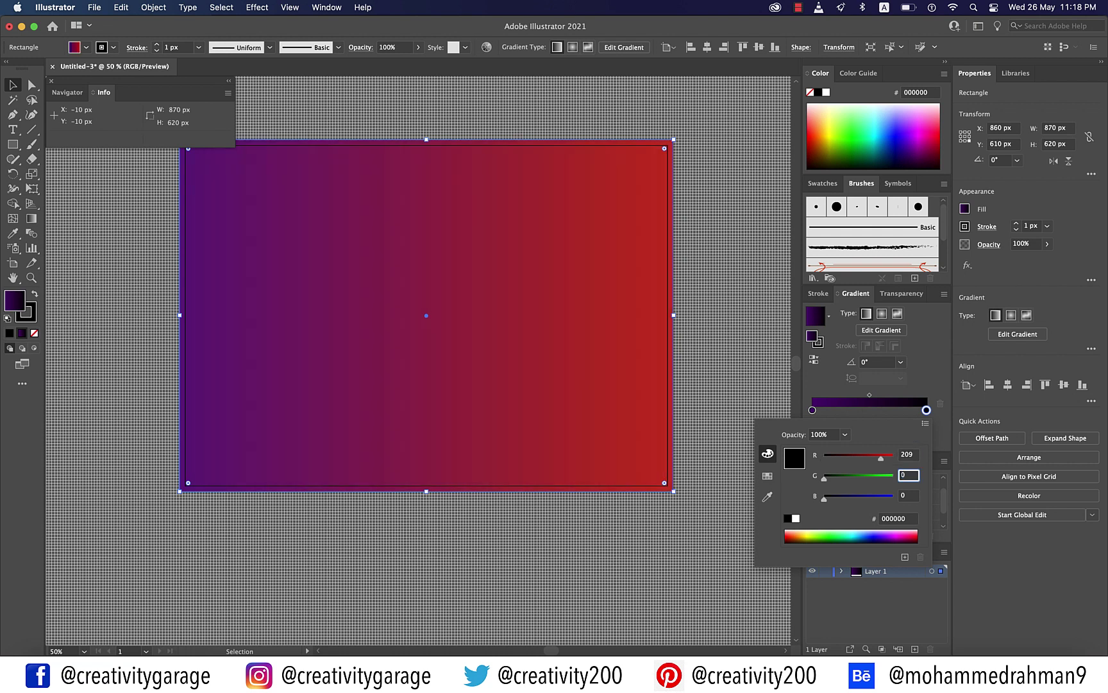
pyautogui.write('15')
pyautogui.press('Tab')
pyautogui.write('2')
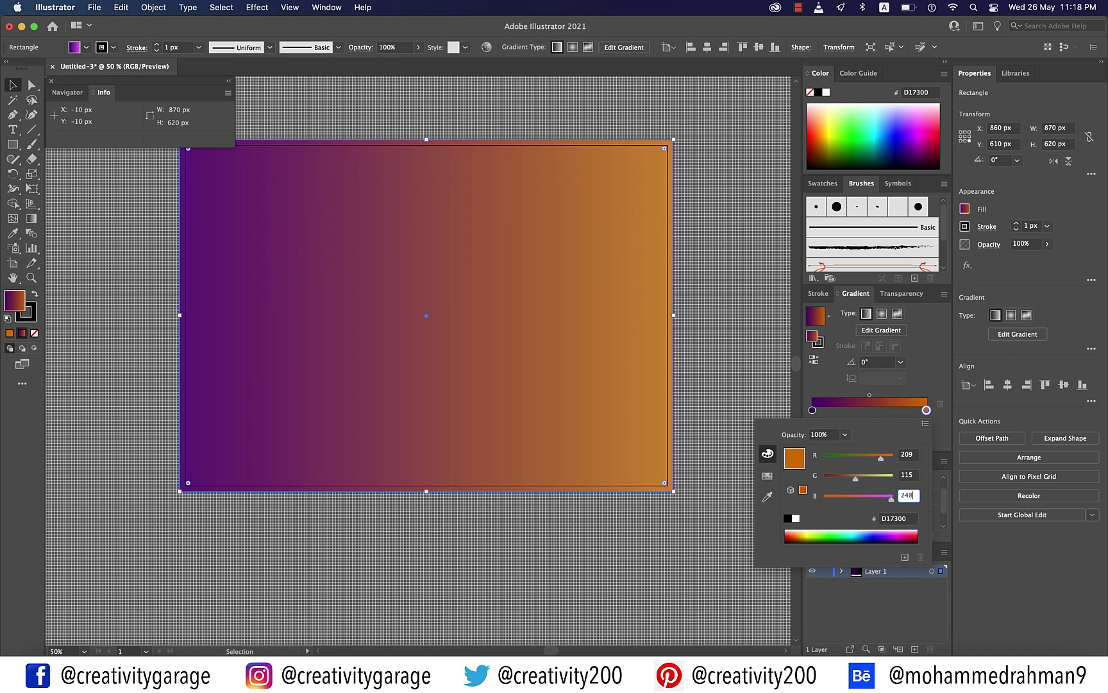
pyautogui.write('48')
pyautogui.press('Return')
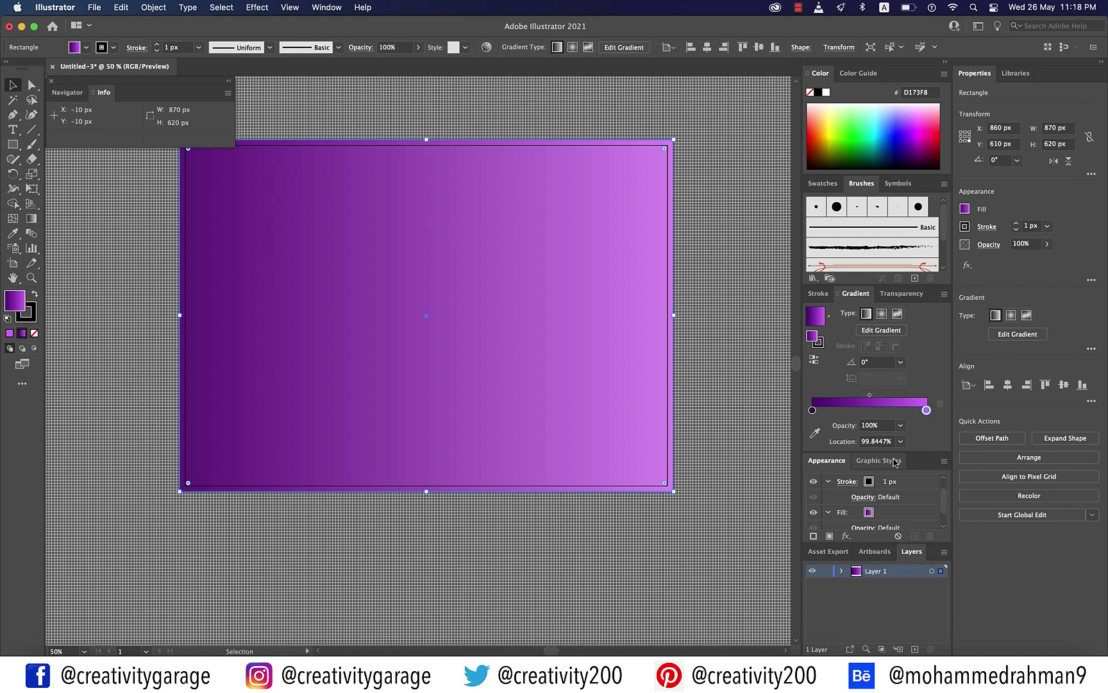
# Redirect the gradient diagonally from the rectangle's lower-left corner to its upper-right corner, then deselect the rectangle.
pyautogui.press('g')
pyautogui.moveTo(181, 492)
pyautogui.mouseDown()
pyautogui.moveTo(577, 245)
pyautogui.moveTo(680, 135)
pyautogui.mouseUp()
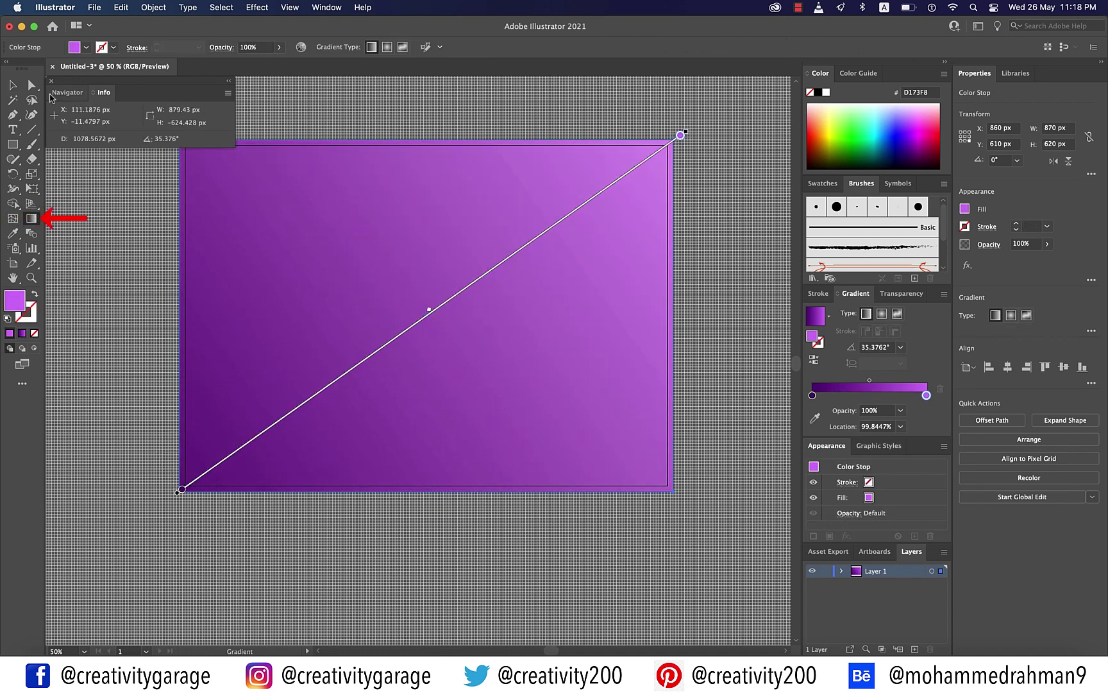
pyautogui.press('v')
pyautogui.click(461, 531)
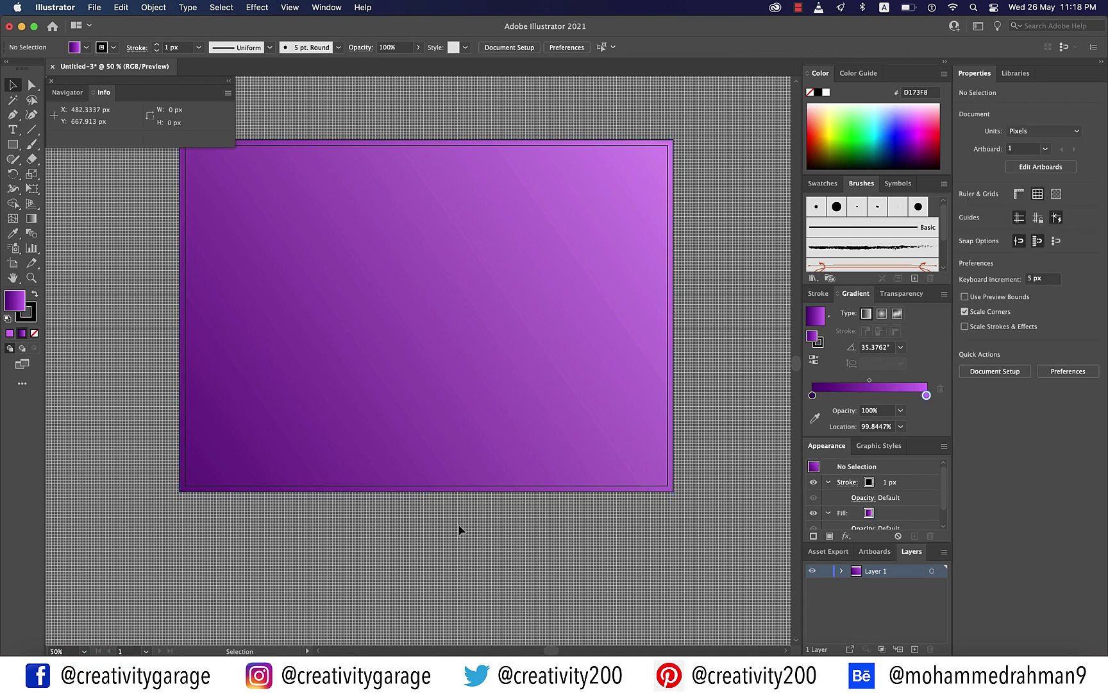
# Place a line of point text on the artboard and set its font size to 270 px.
pyautogui.click(12, 129)
pyautogui.click(304, 287)
pyautogui.click(316, 284)
pyautogui.doubleClick(316, 284)
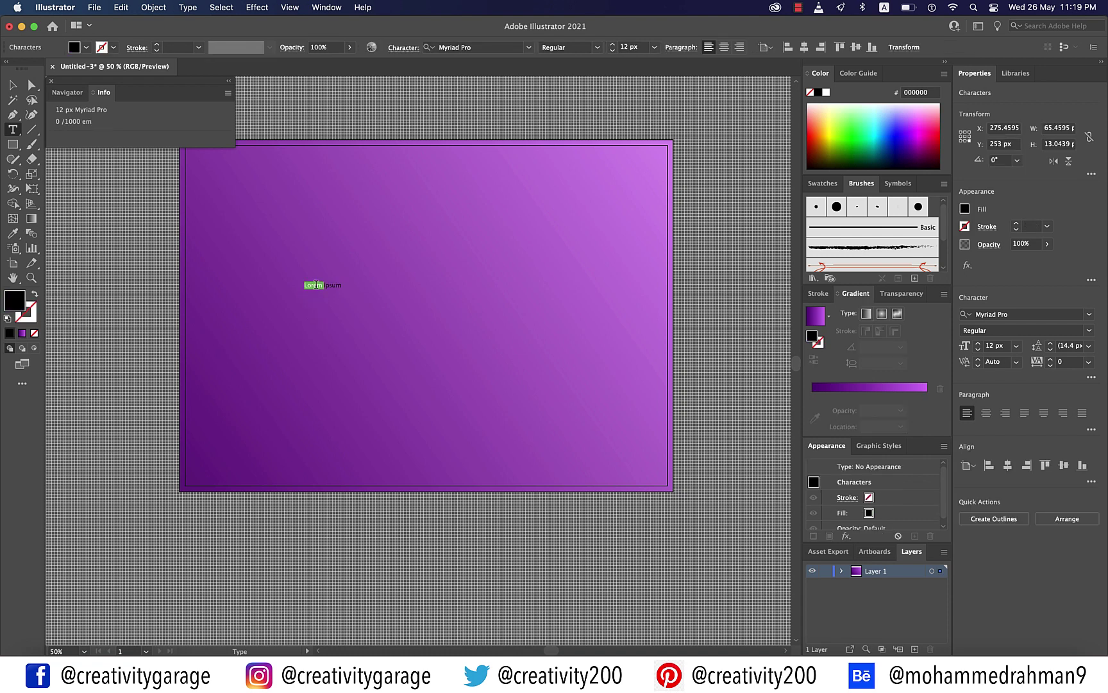
pyautogui.tripleClick(317, 284)
pyautogui.click(641, 48)
pyautogui.write('270')
pyautogui.press('Return')
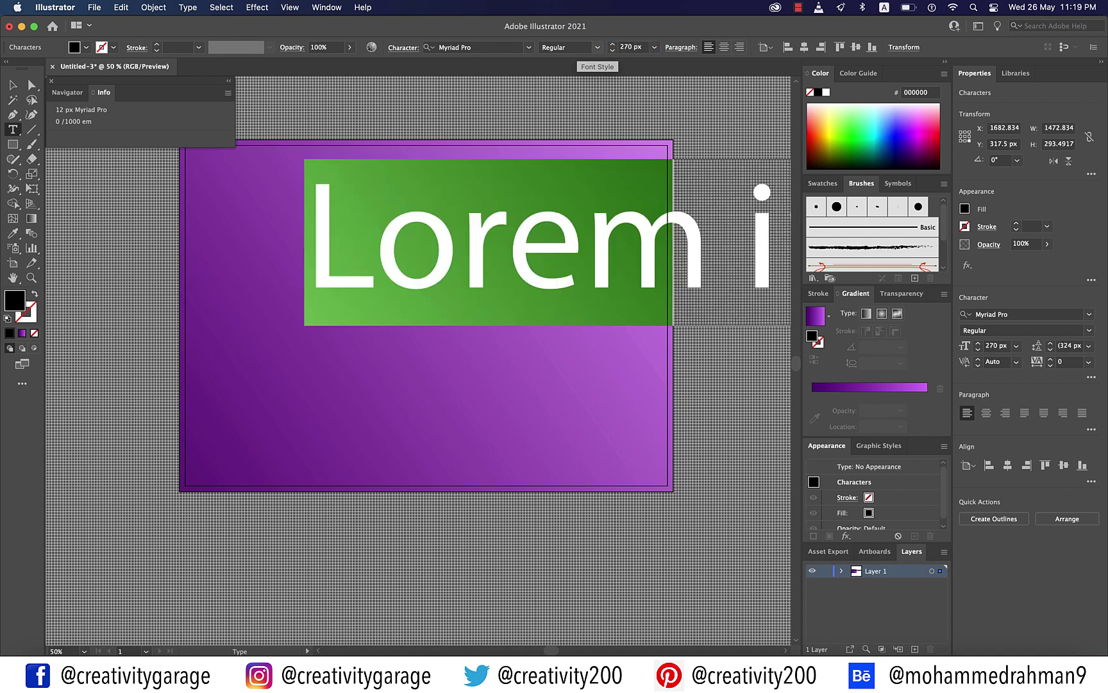
# Set the text's font to Obrazec 2.0 Bold and replace the placeholder with SEVERED.
pyautogui.click(503, 46)
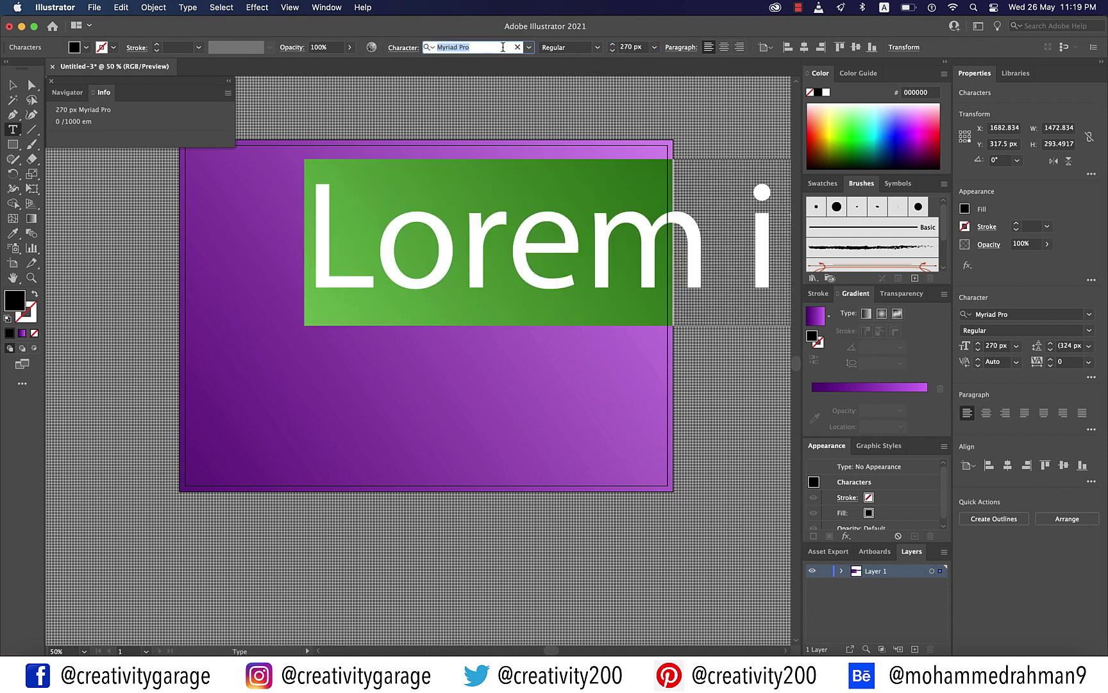
pyautogui.write('o')
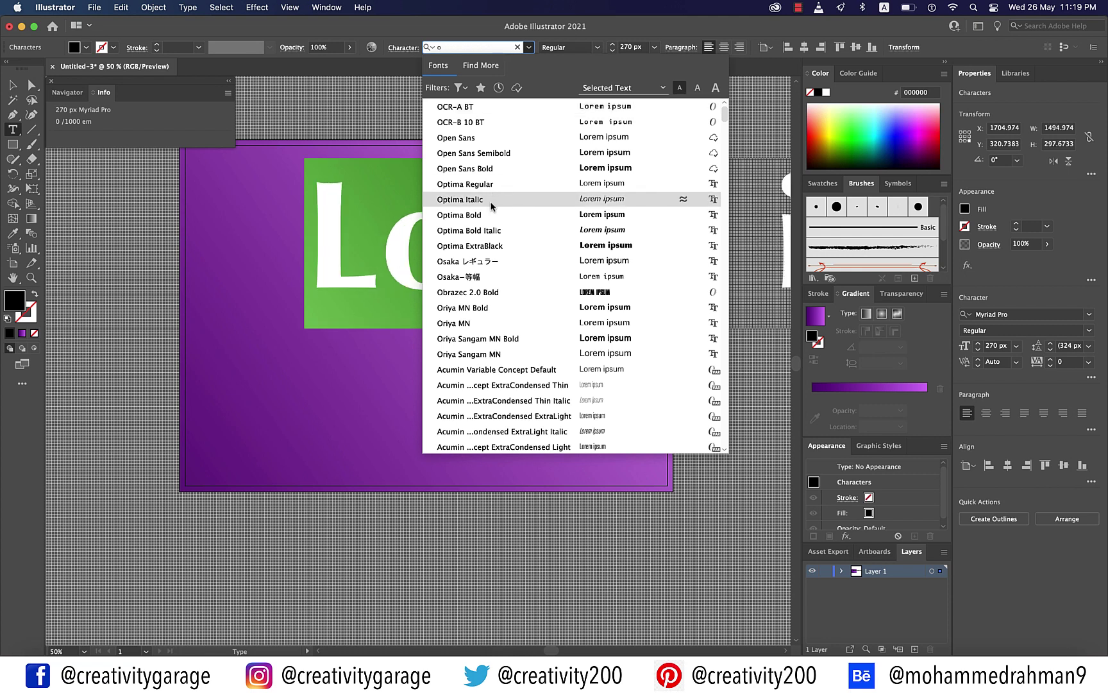
pyautogui.click(486, 287)
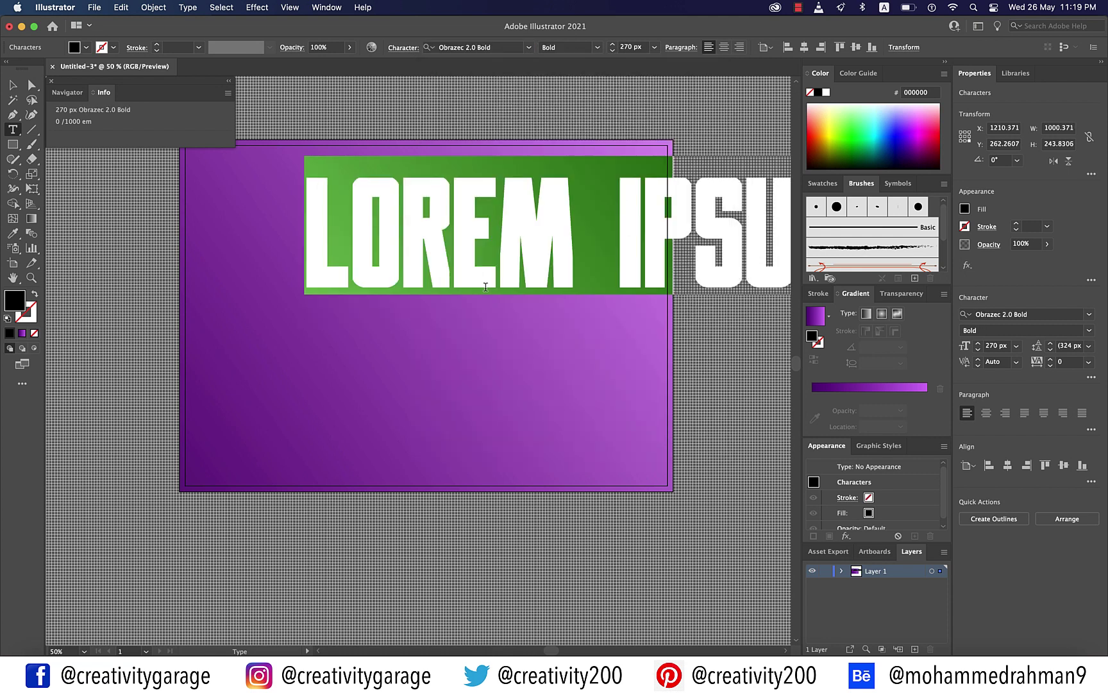
pyautogui.write('SE')
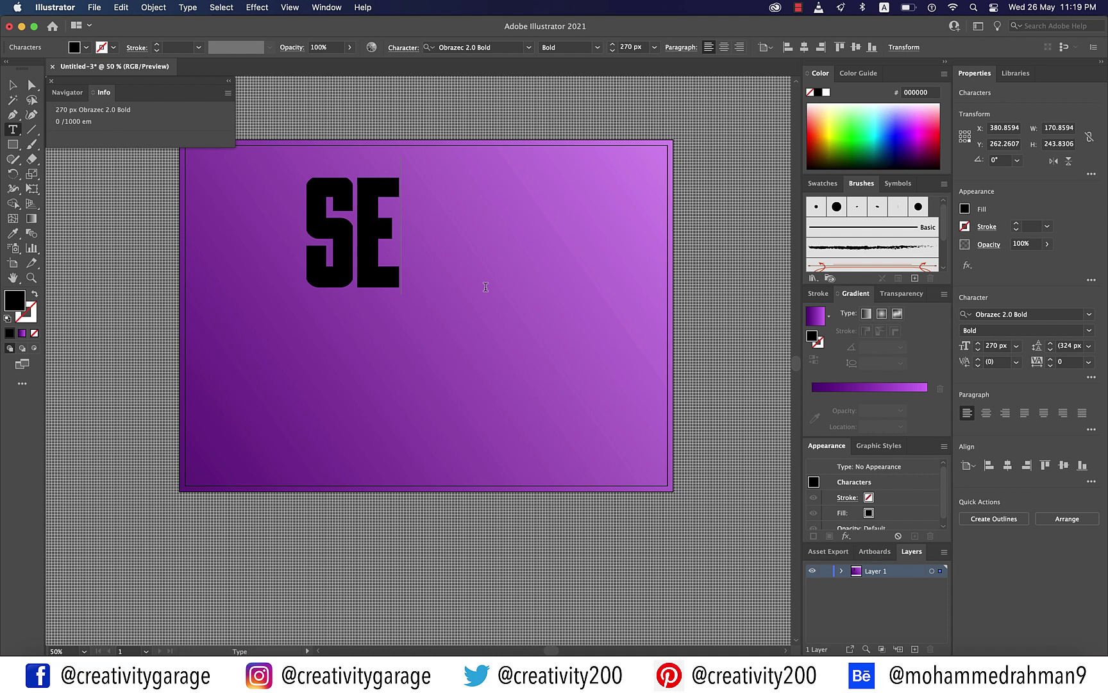
pyautogui.write('VERED')
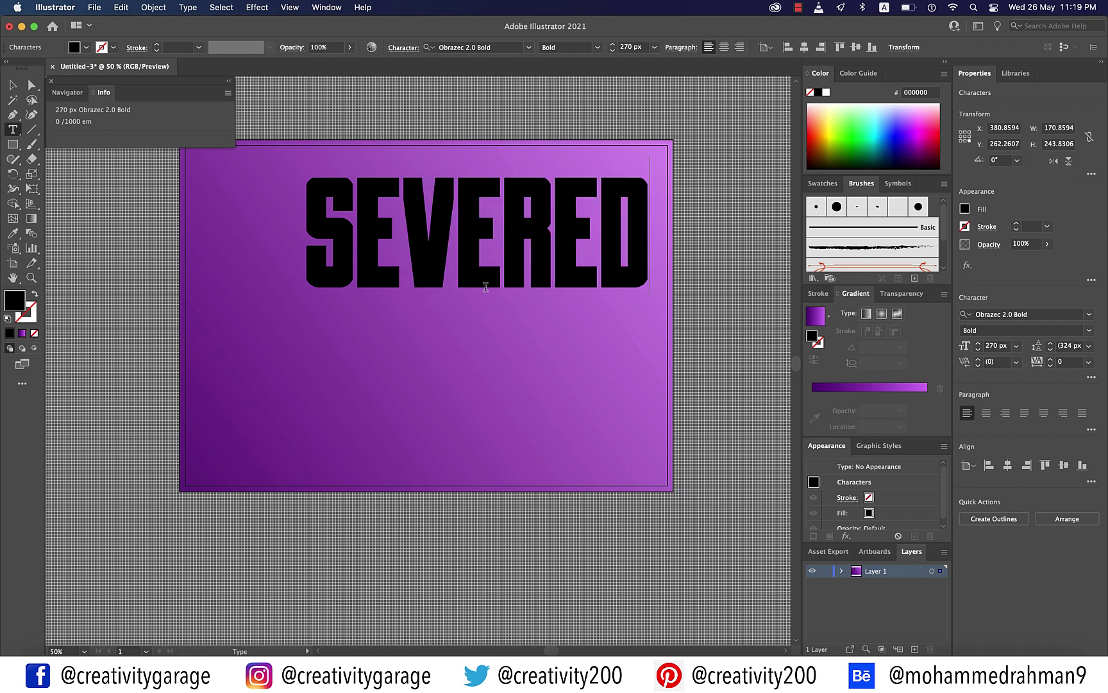
pyautogui.press('Escape')
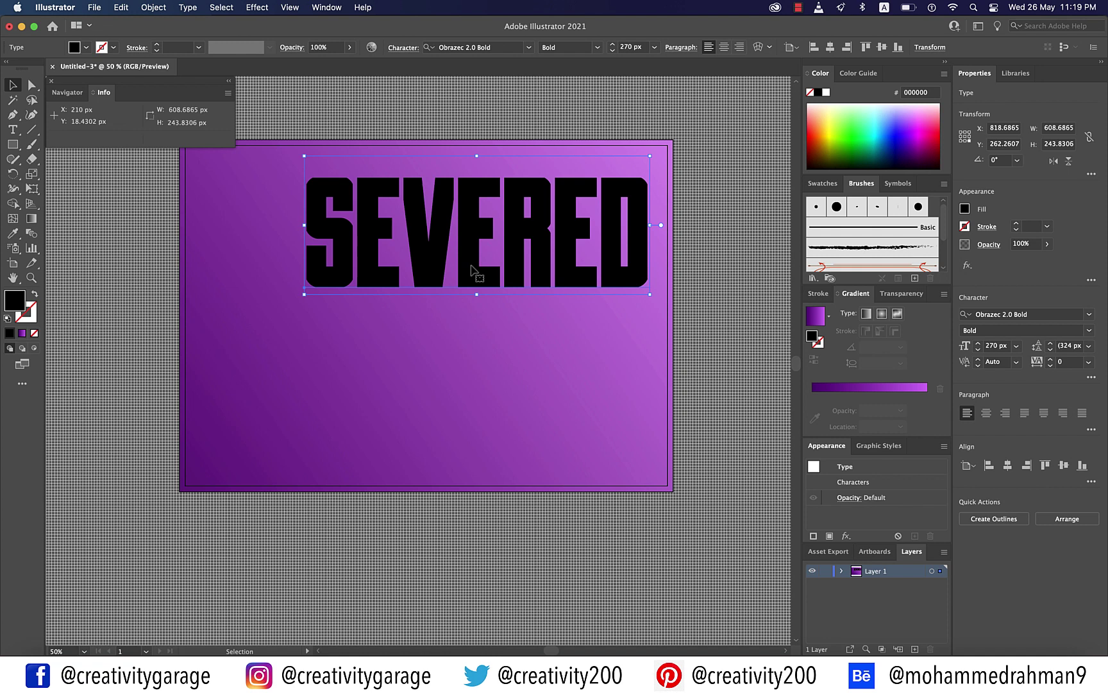
# Move the SEVERED text toward the middle and center it on the artboard horizontally and vertically.
pyautogui.moveTo(470, 273); pyautogui.dragTo(427, 346)
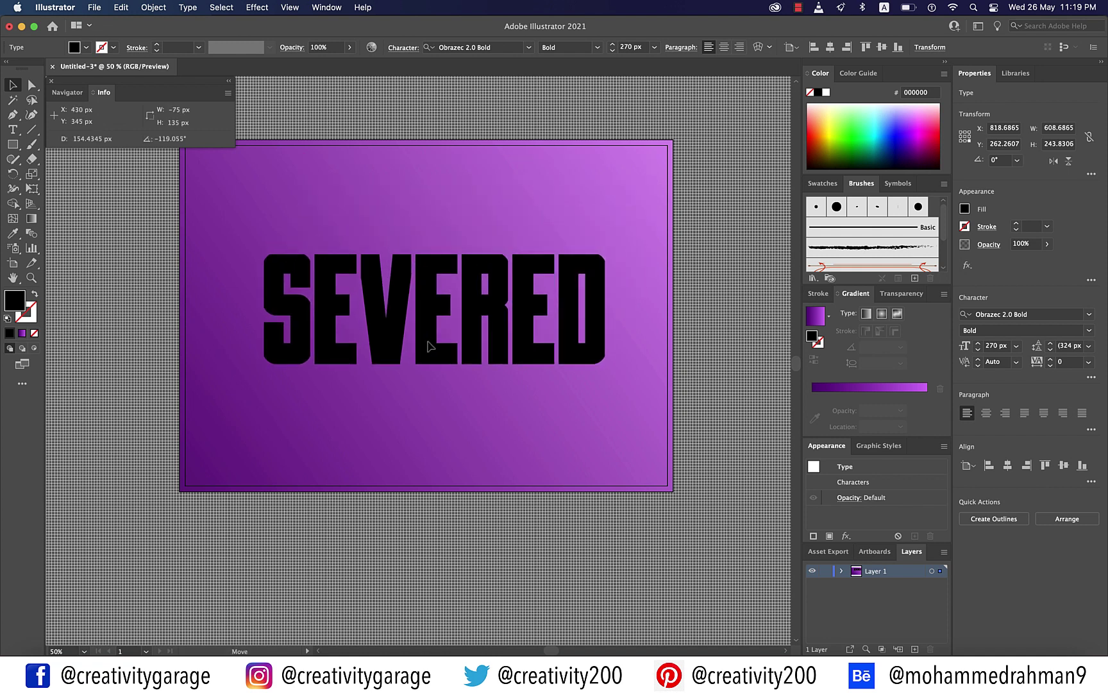
pyautogui.click(831, 49)
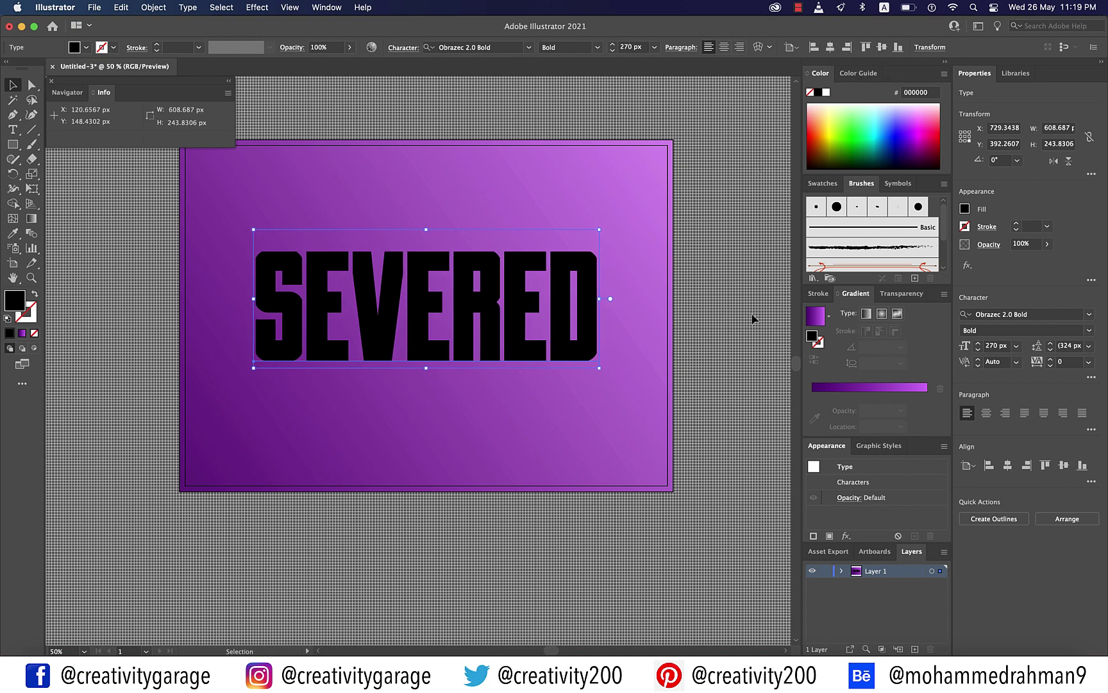
pyautogui.click(881, 49)
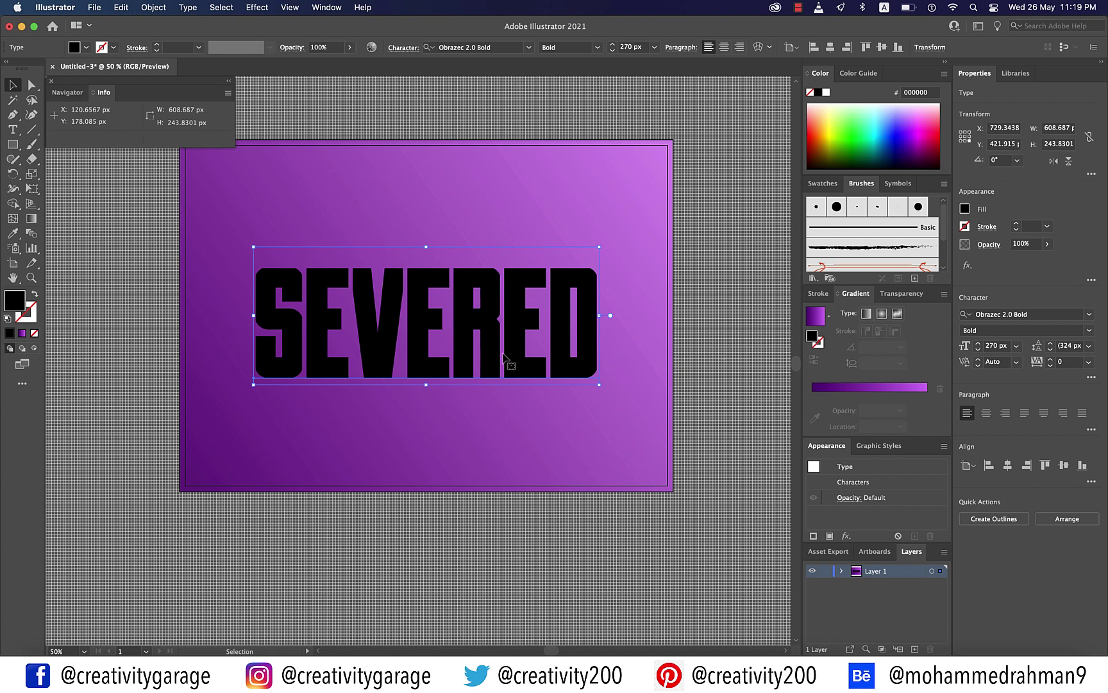
# Change the fill color of the SEVERED text to white.
pyautogui.click(965, 209)
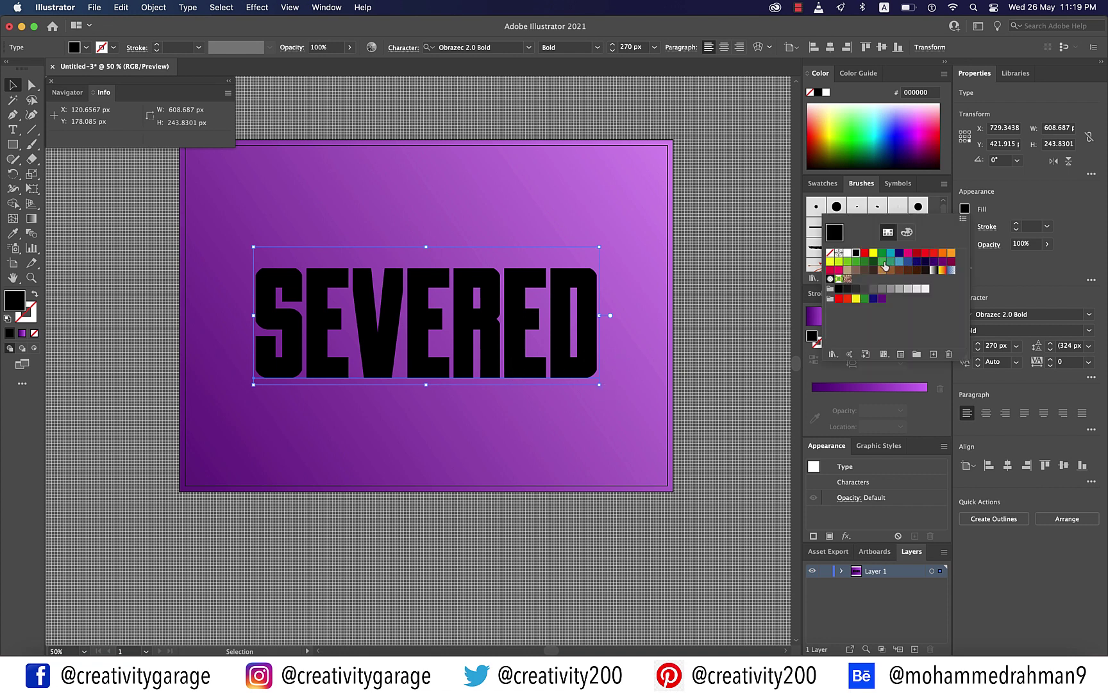
pyautogui.click(847, 253)
pyautogui.press('Escape')
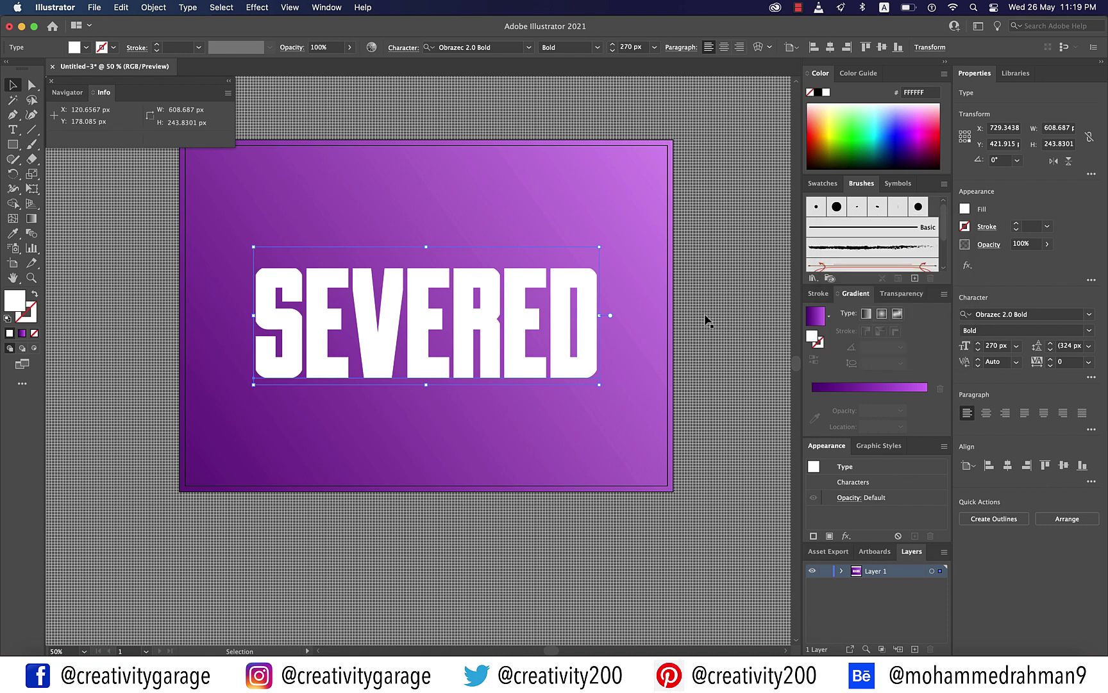
# Draw a 320 × 320 px square over the first letters of SEVERED and fill it with black.
pyautogui.press('m')
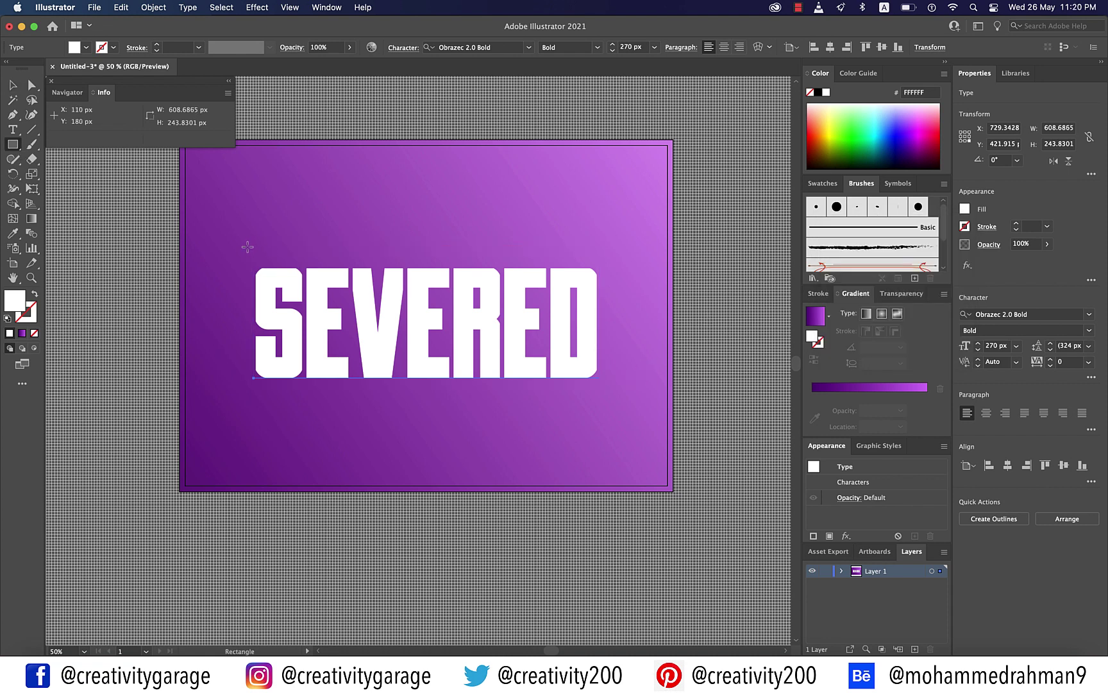
pyautogui.moveTo(262, 276); pyautogui.dragTo(376, 426)
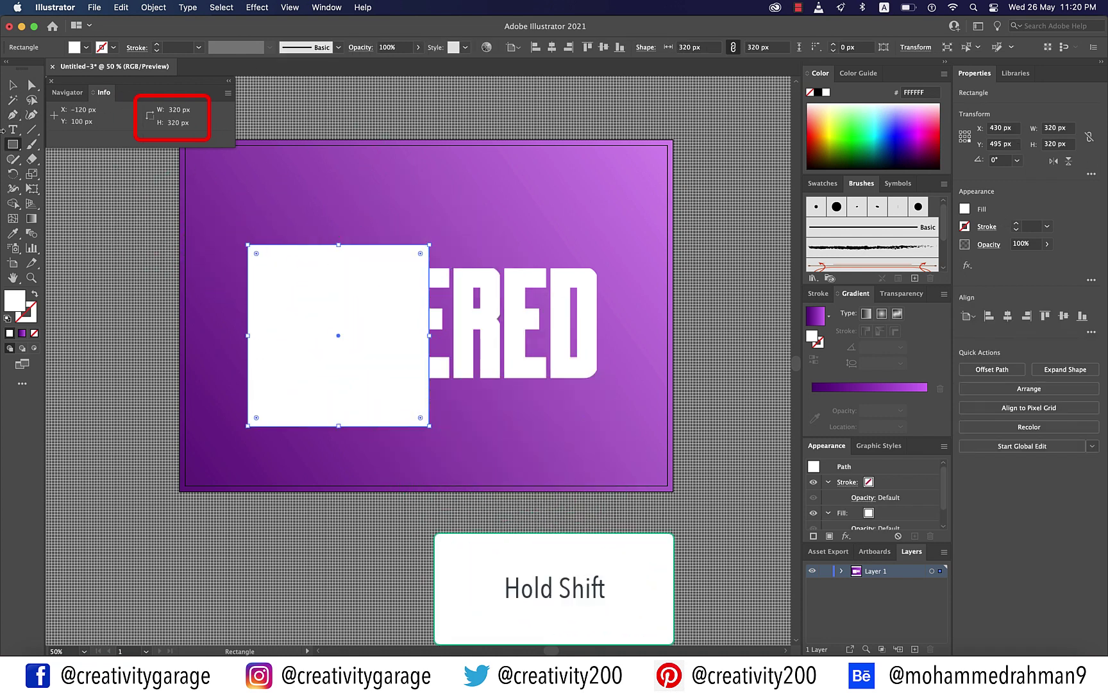
pyautogui.click(14, 86)
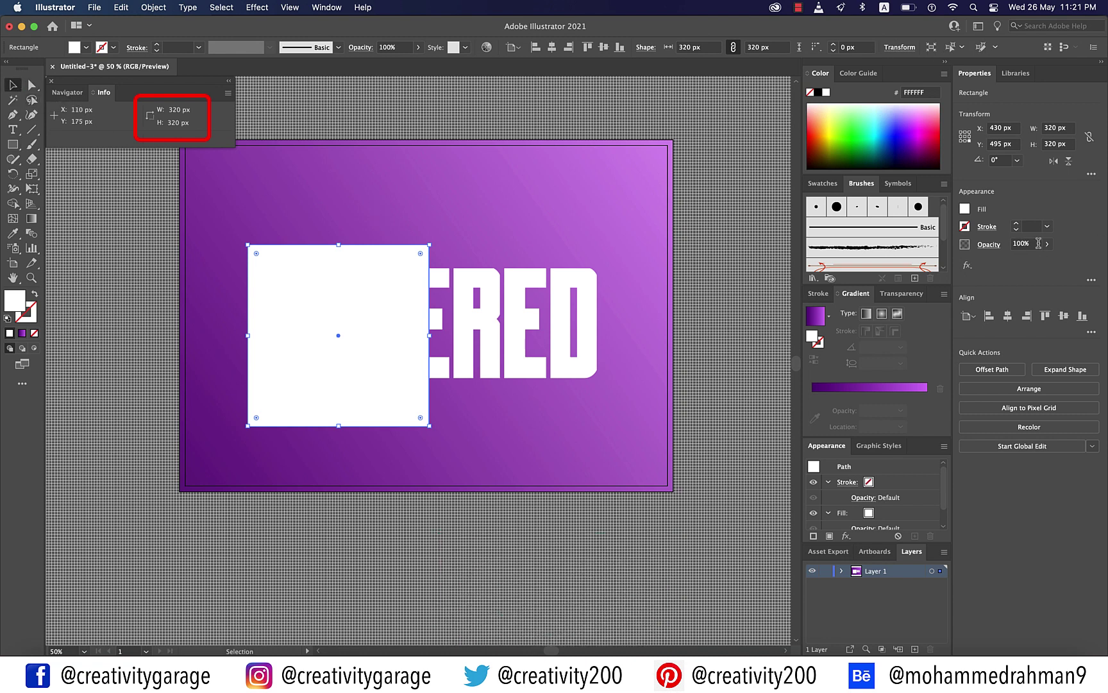
pyautogui.click(965, 209)
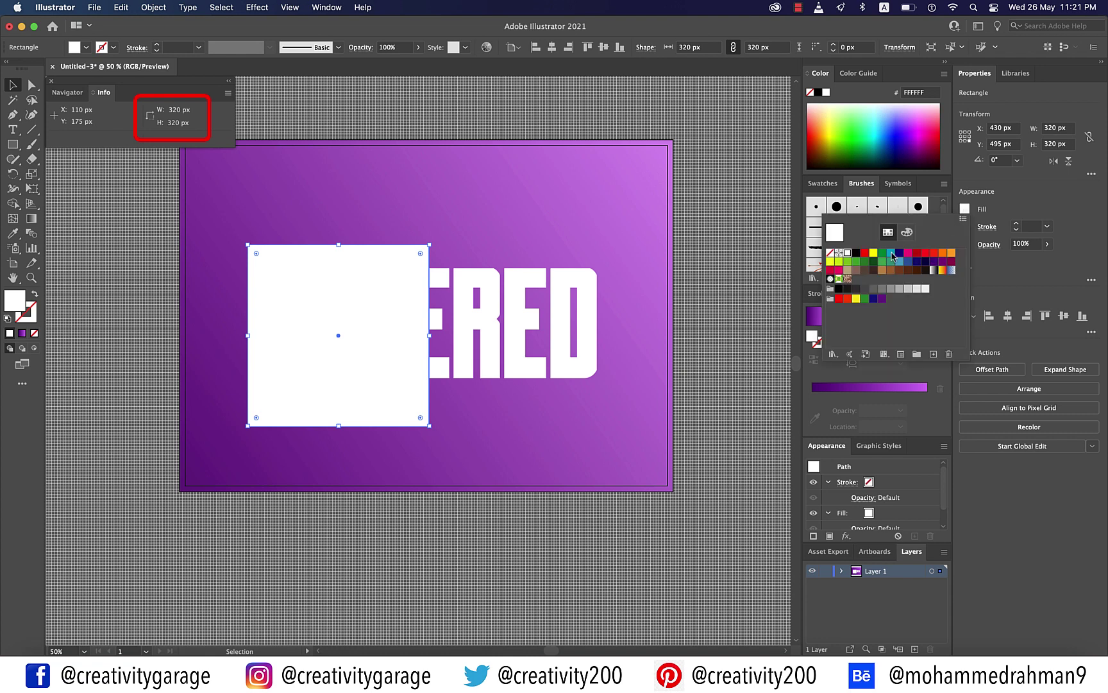
pyautogui.click(856, 254)
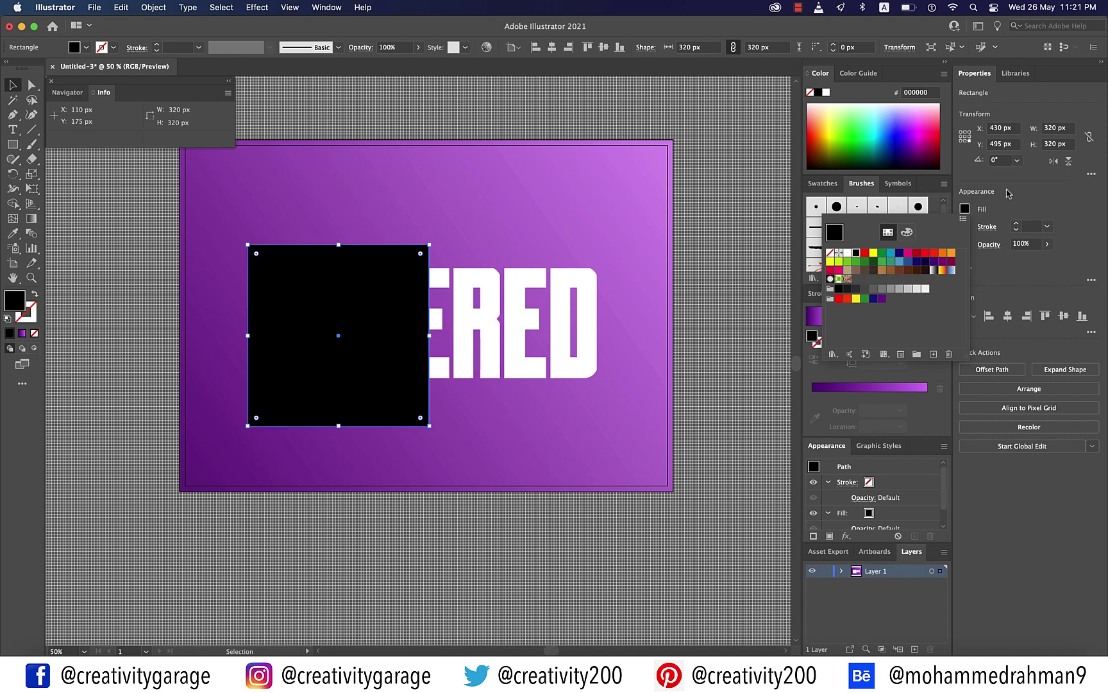
# Set the square's opacity to 30% and move it 20 px left and 20 px up.
pyautogui.click(1023, 244)
pyautogui.write('3')
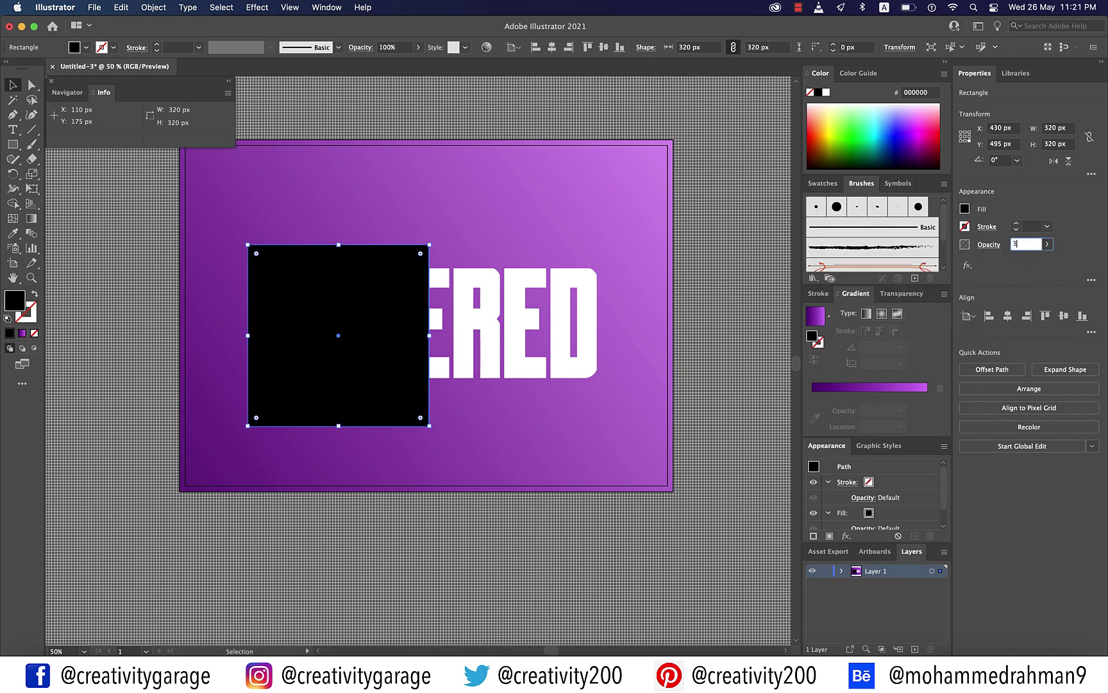
pyautogui.write('0')
pyautogui.press('Return')
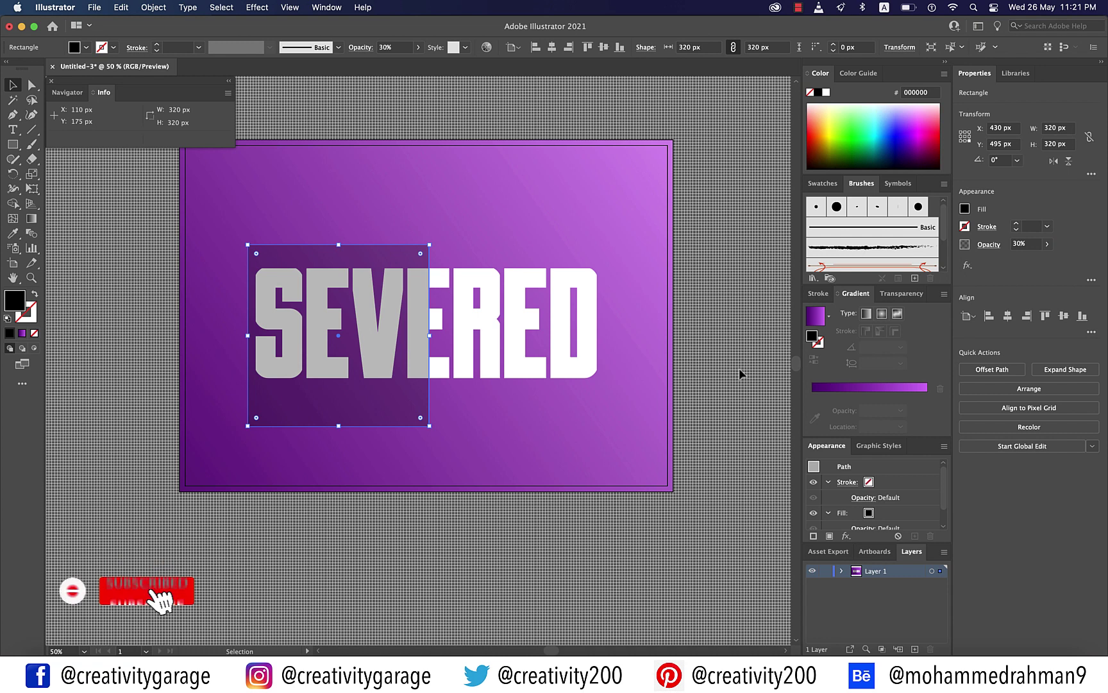
pyautogui.moveTo(335, 337)
pyautogui.mouseDown()
pyautogui.moveTo(321, 317)
pyautogui.moveTo(324, 326)
pyautogui.mouseUp()
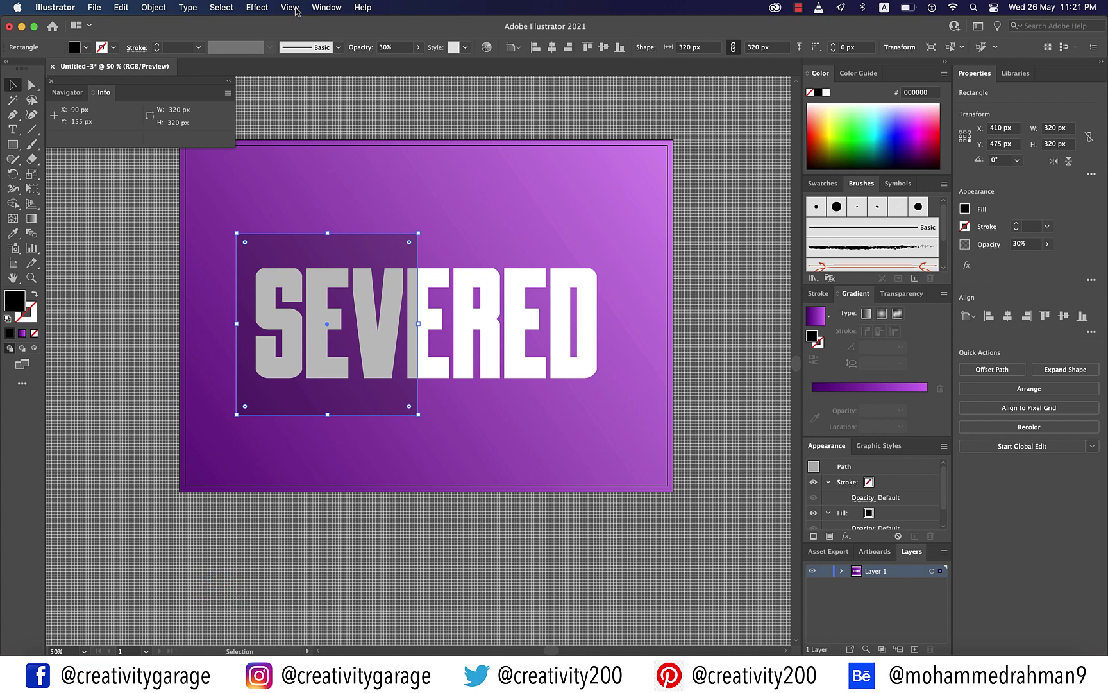
# Show the rulers and place horizontal guides along the square's top edge at 155 px and bottom edge at 475 px.
pyautogui.click(291, 8)
pyautogui.moveTo(306, 465)
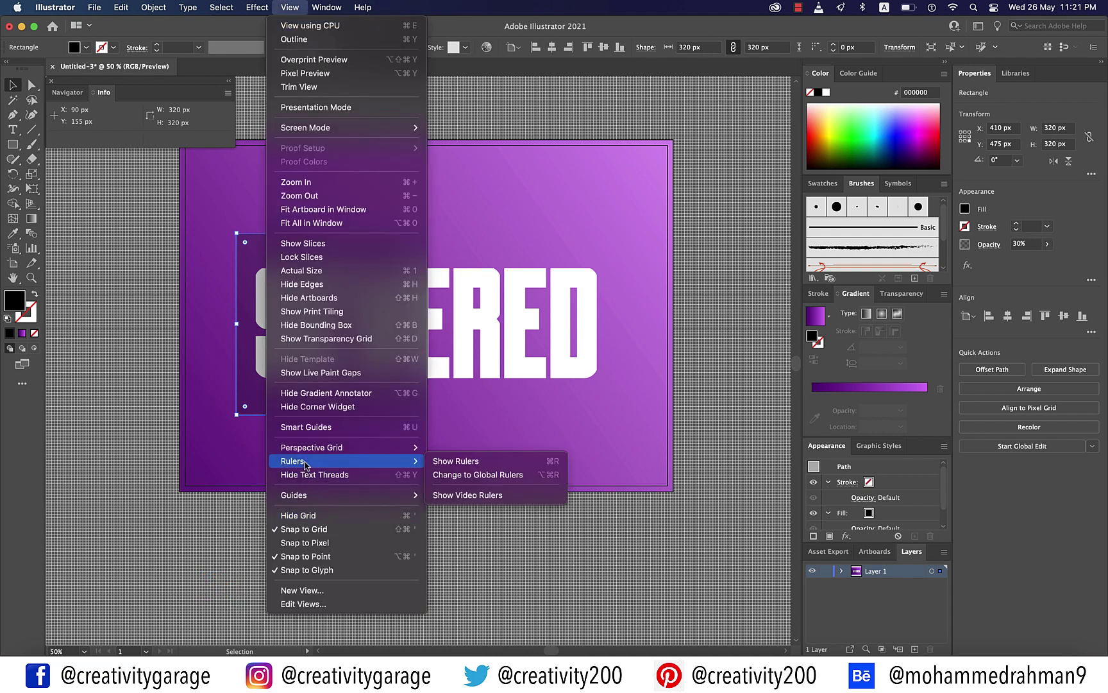
pyautogui.click(475, 462)
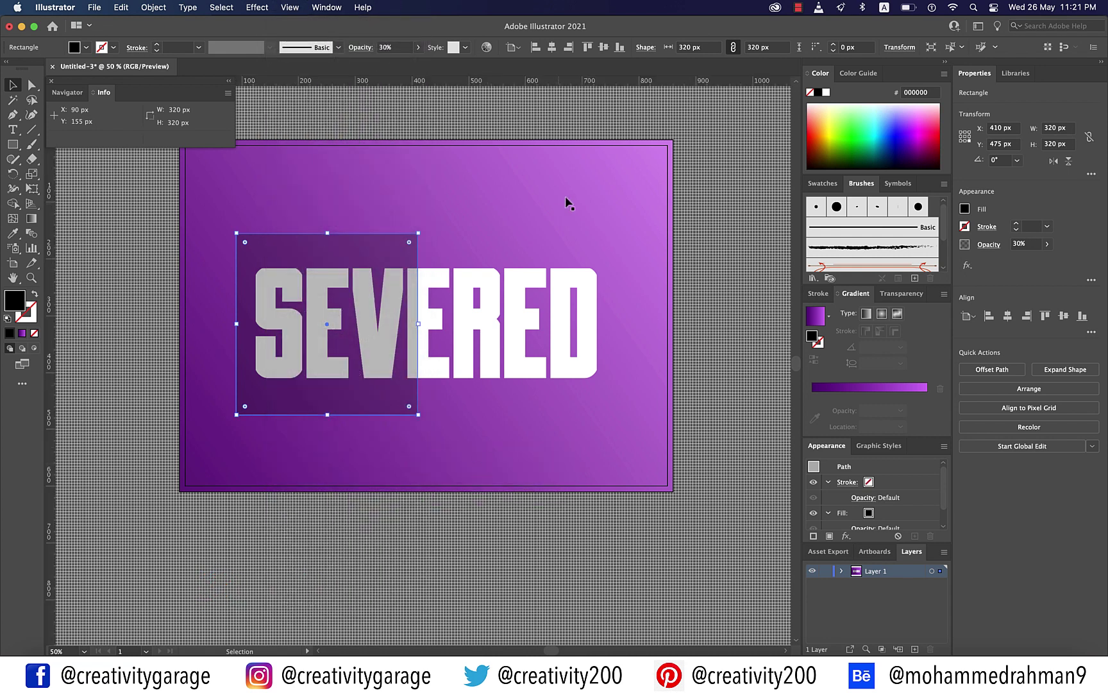
pyautogui.moveTo(573, 85); pyautogui.dragTo(527, 184)
pyautogui.moveTo(482, 222); pyautogui.dragTo(418, 234)
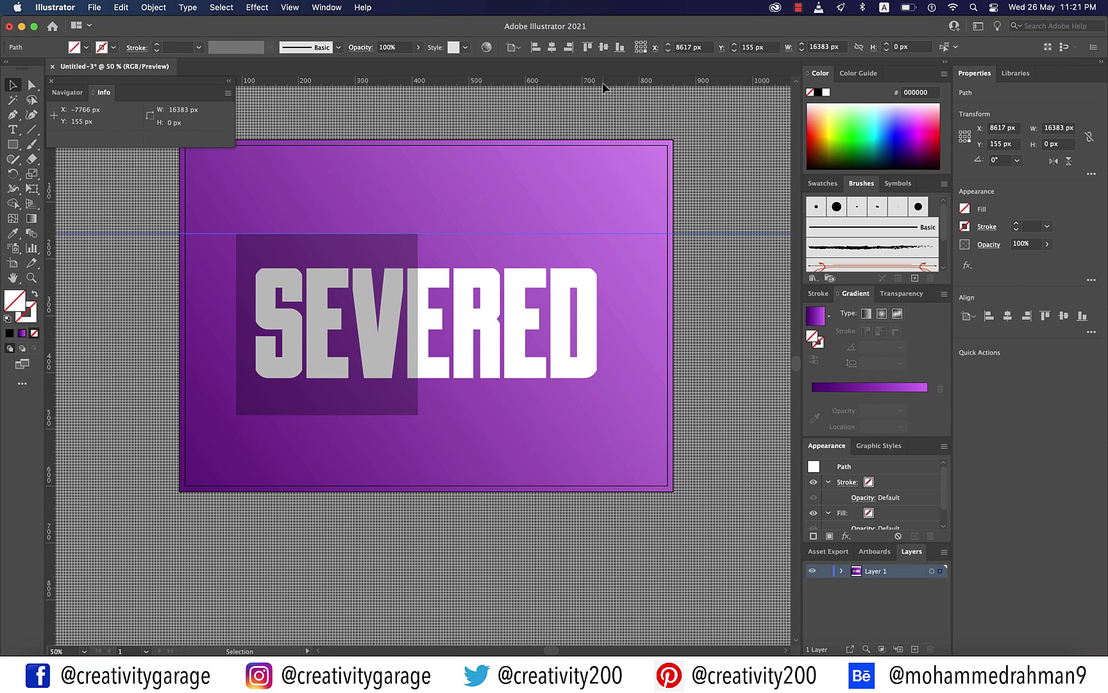
pyautogui.moveTo(602, 82); pyautogui.dragTo(470, 415)
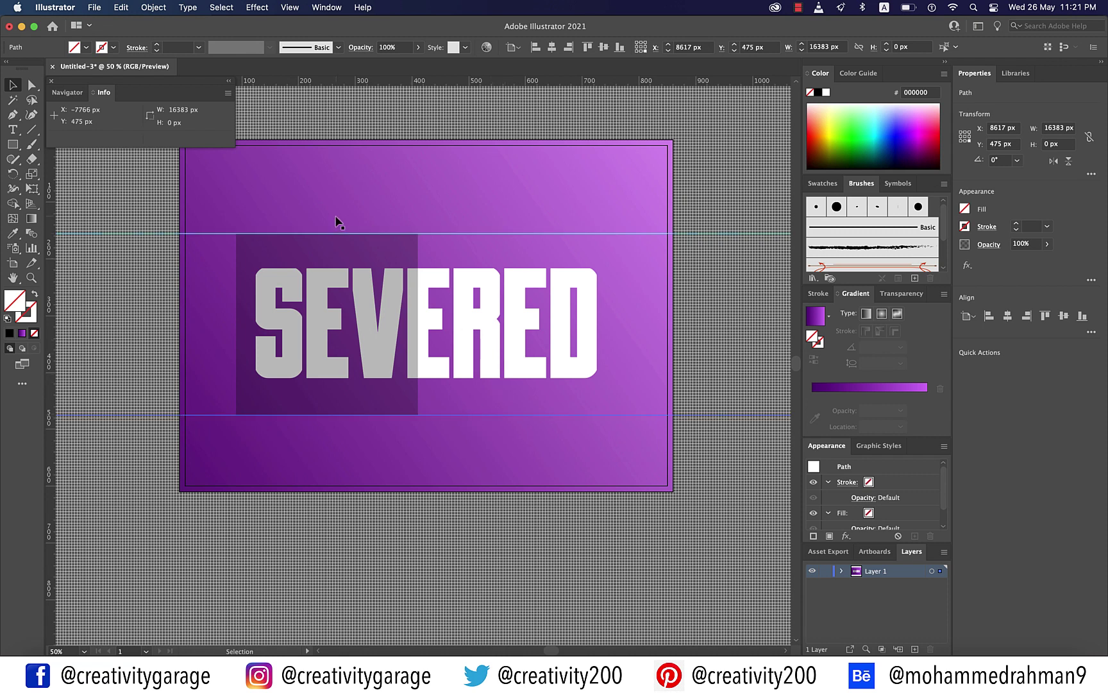
# Delete the square's upper-right anchor point to turn it into a right triangle.
pyautogui.click(349, 307)
pyautogui.press('a')
pyautogui.click(419, 235)
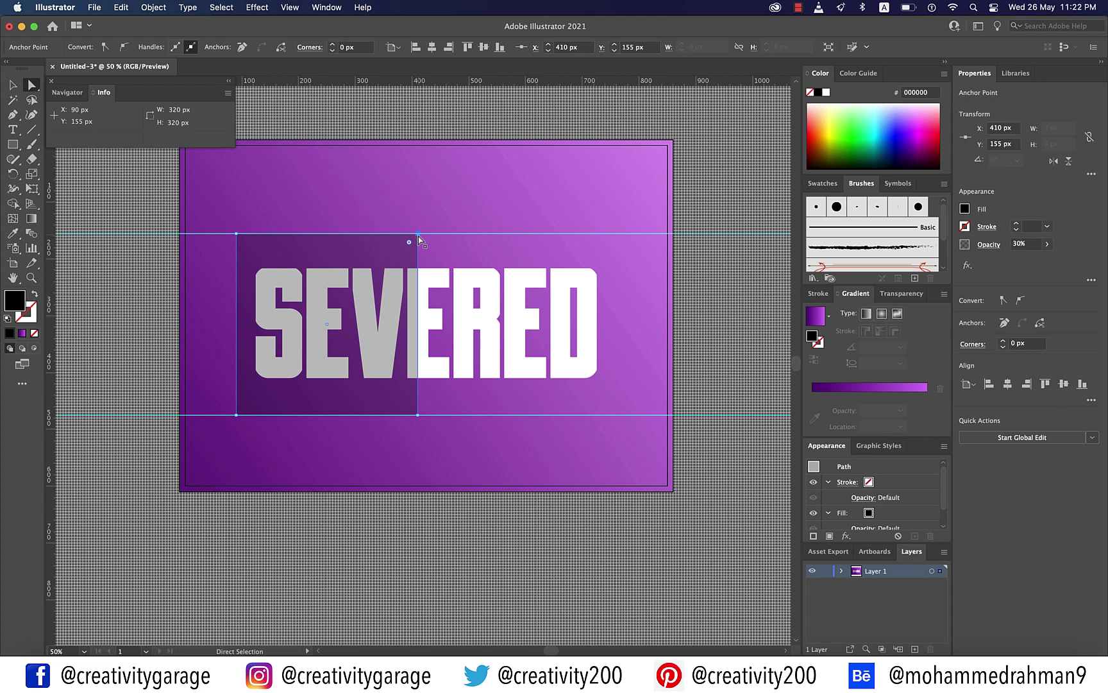
pyautogui.press('Delete')
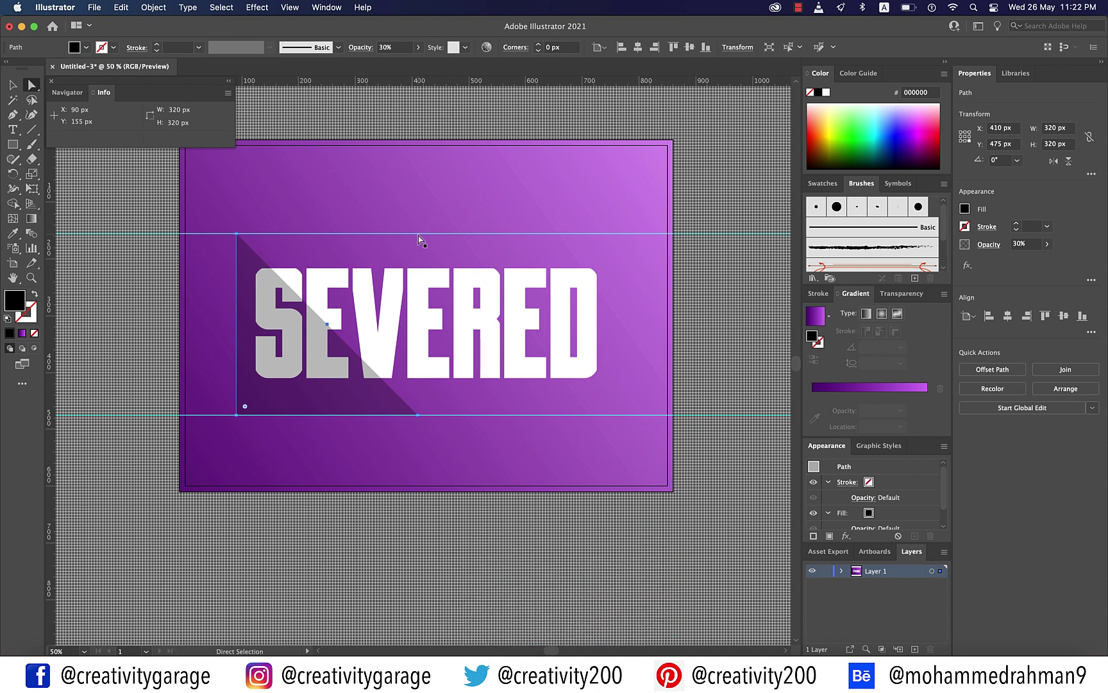
# Paste a copy of the triangle in front and flip it horizontally and vertically about its lower-right corner.
pyautogui.press('super+c')
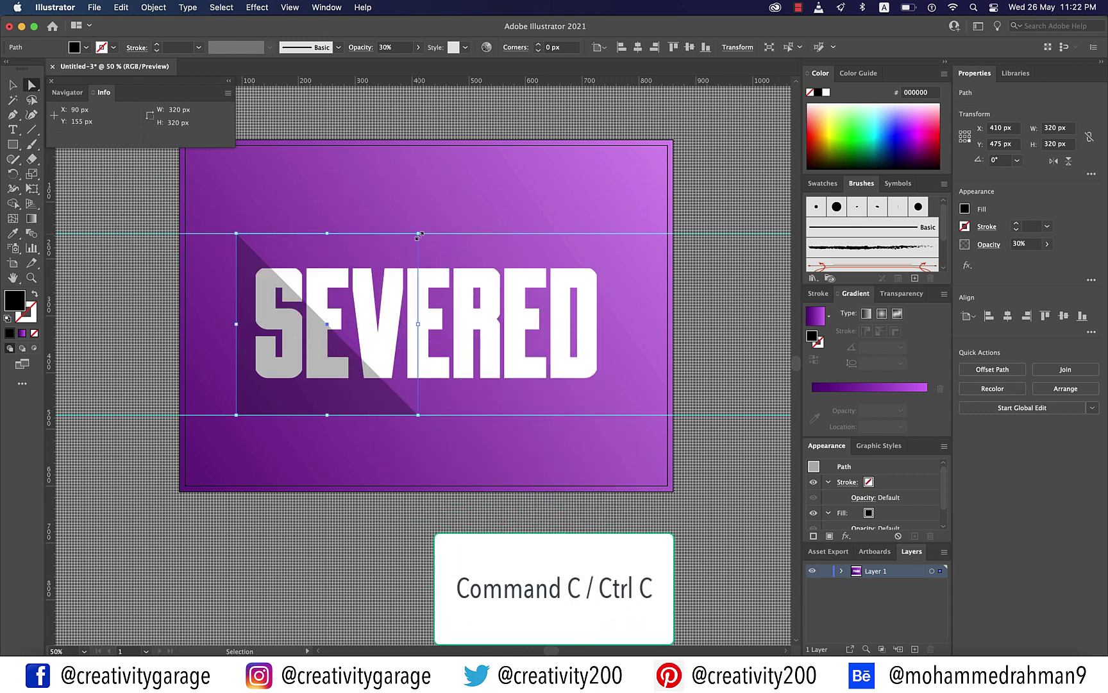
pyautogui.press('super+f')
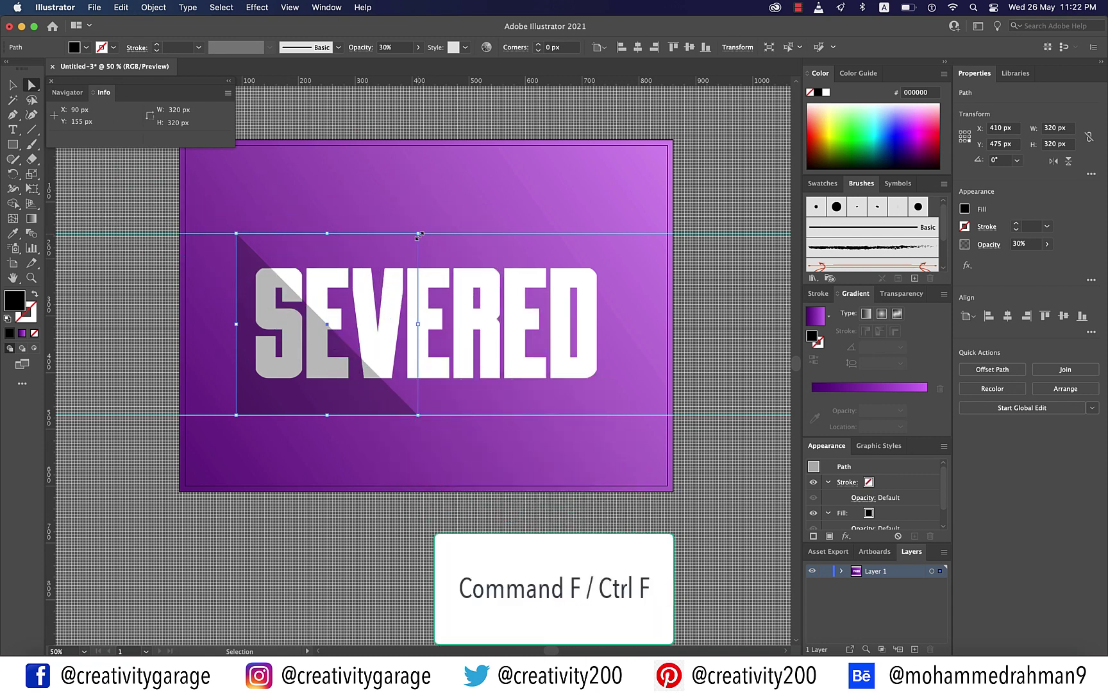
pyautogui.press('a')
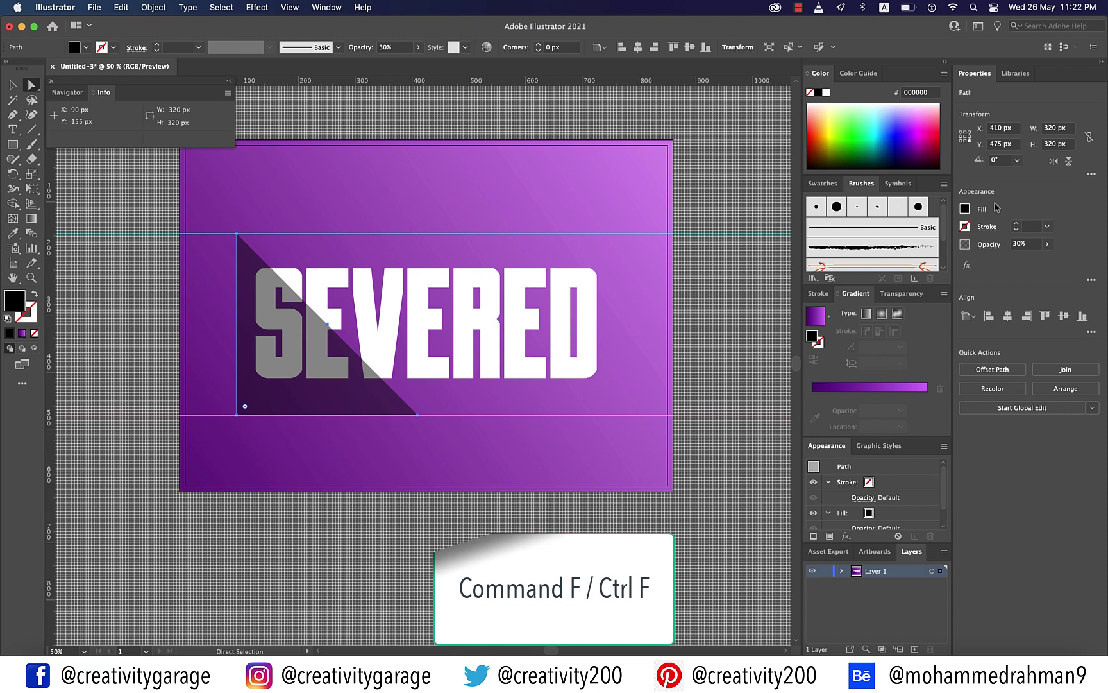
pyautogui.click(1053, 161)
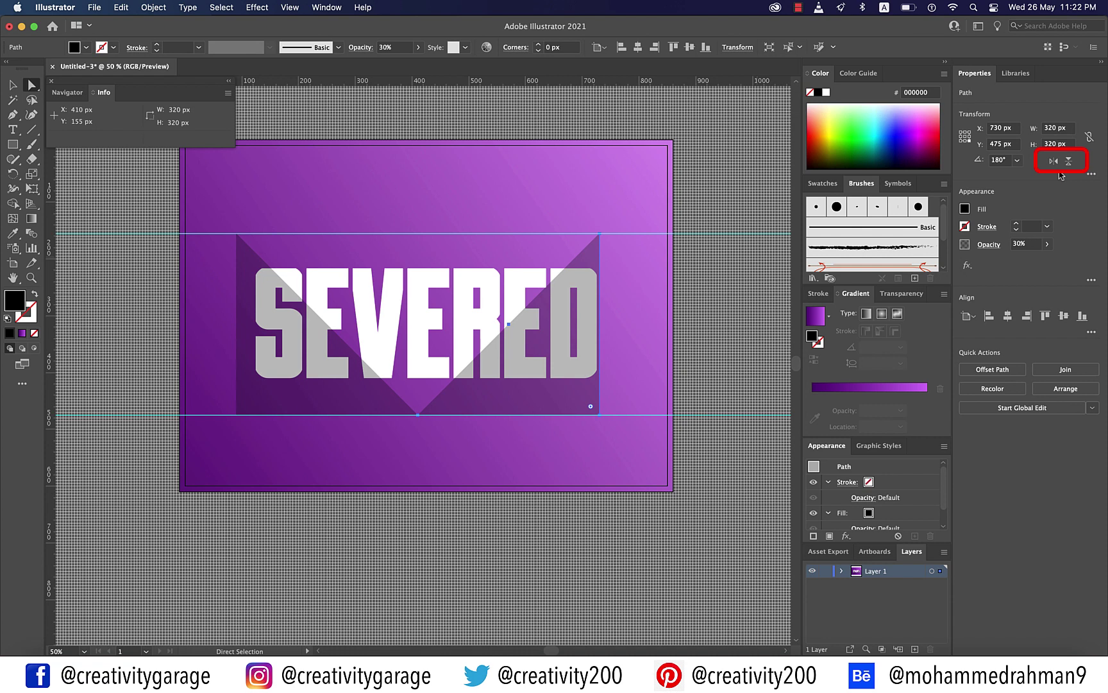
pyautogui.click(1069, 161)
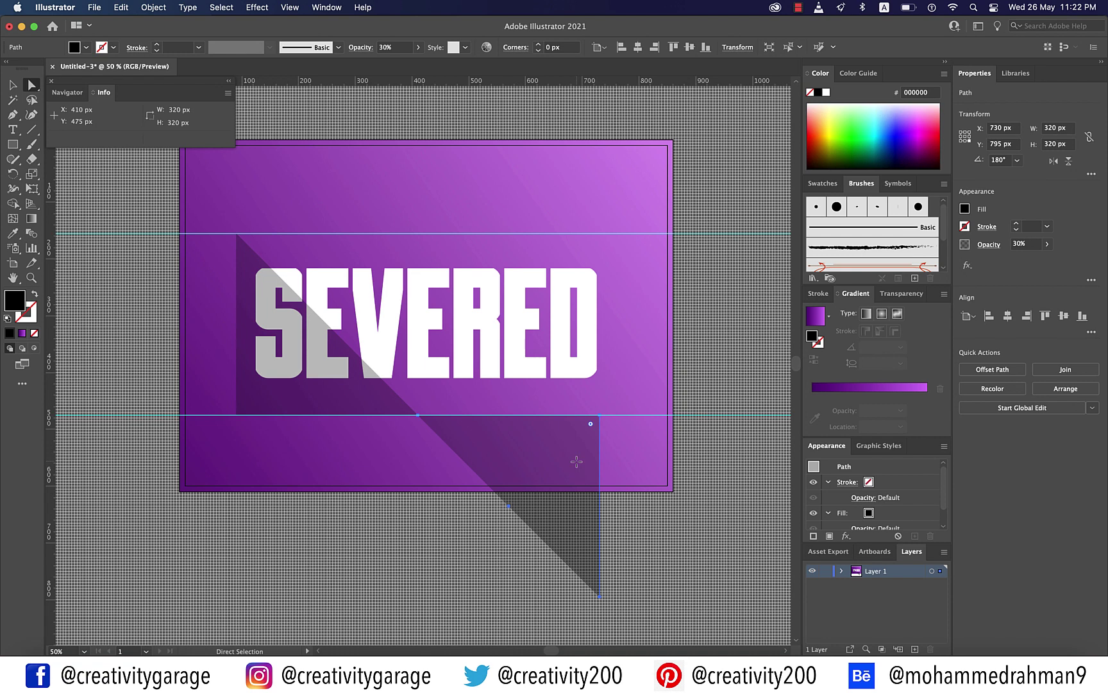
# Move the flipped triangle straight up between the two guides over the last letters of SEVERED, then deselect it.
pyautogui.moveTo(577, 462); pyautogui.dragTo(576, 282)
pyautogui.press('v')
pyautogui.press('super+shift+a')
# Select both dark triangles with the left one as the key object for alignment, and deselect them.
pyautogui.click(582, 254)
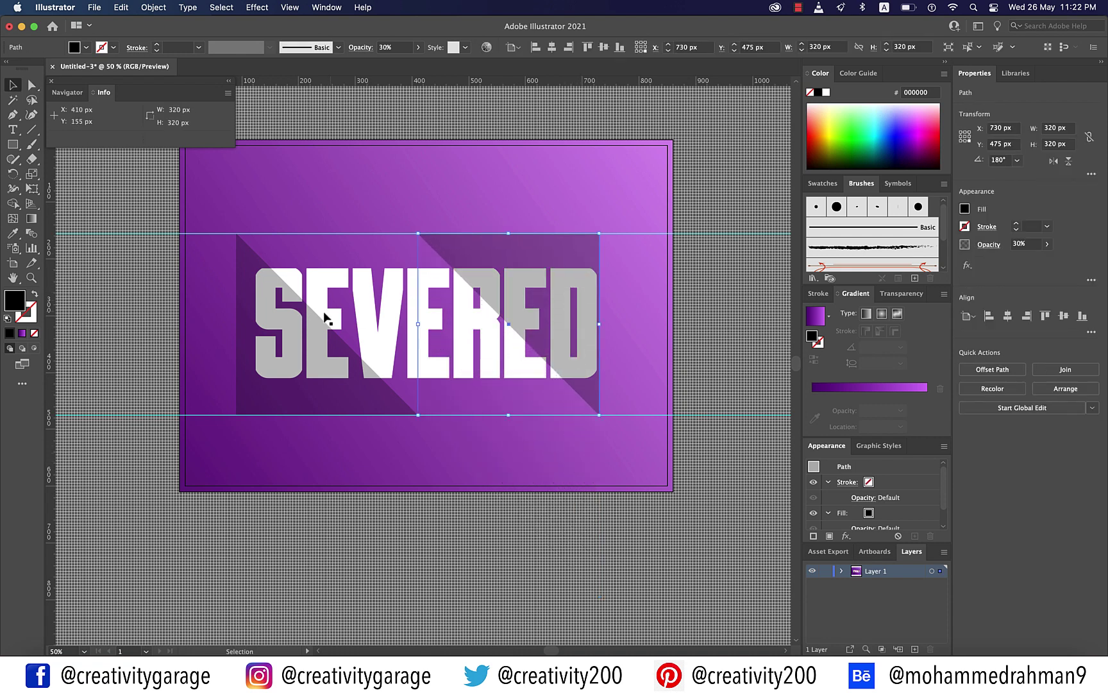
pyautogui.keyDown('shift'); pyautogui.click(250, 334); pyautogui.keyUp('shift')
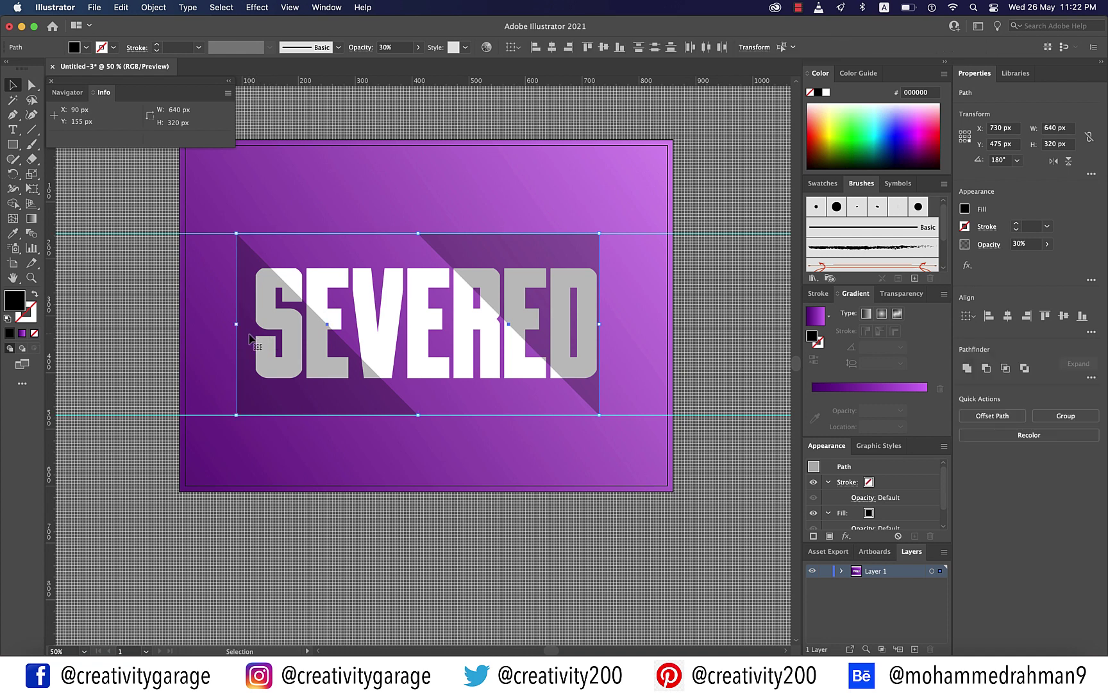
pyautogui.click(250, 334)
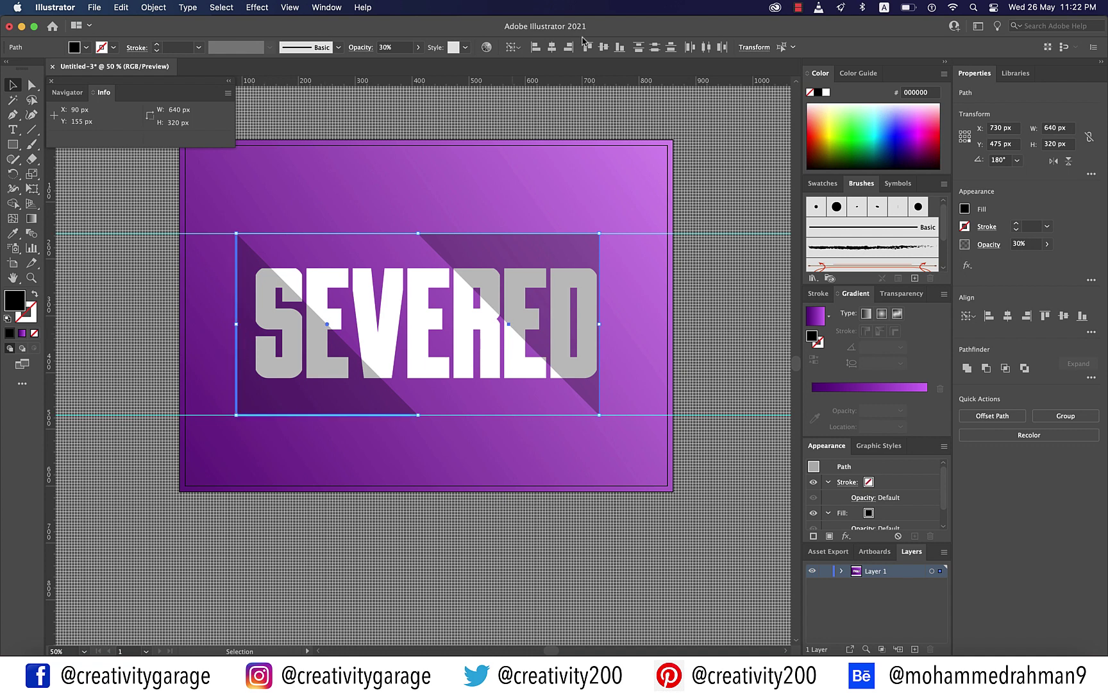
pyautogui.click(620, 568)
# Move the right dark triangle 30 px horizontally to the right and clear the selection.
pyautogui.click(558, 271)
pyautogui.moveTo(557, 263); pyautogui.dragTo(571, 261)
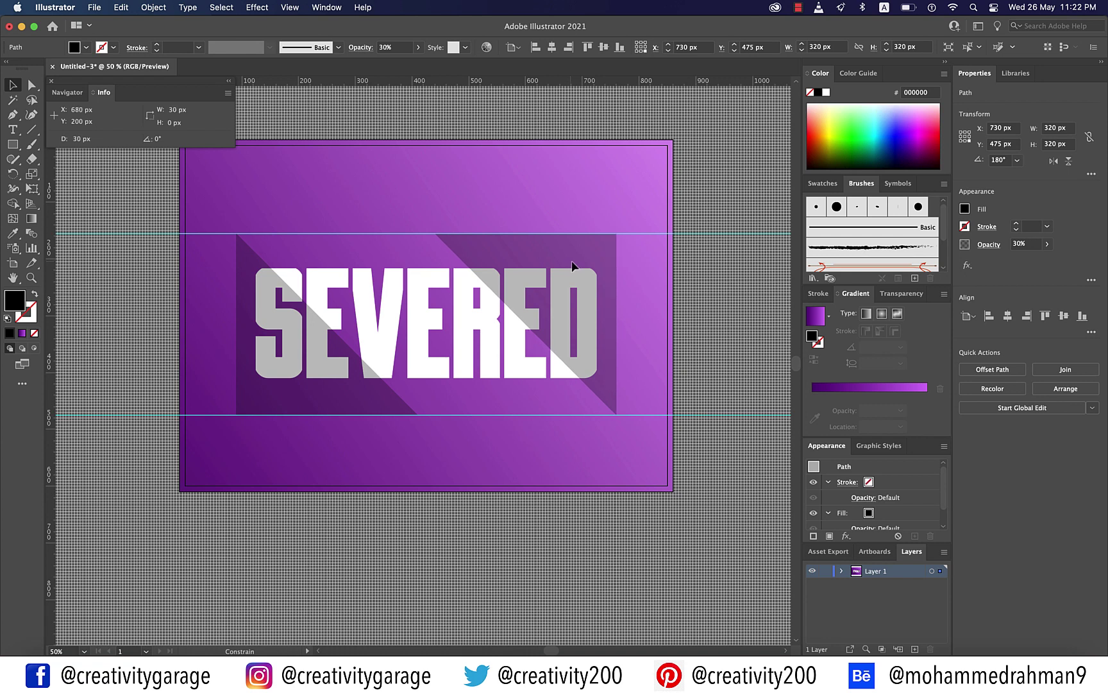
pyautogui.moveTo(573, 265); pyautogui.dragTo(574, 265)
pyautogui.keyDown('shift'); pyautogui.click(494, 480); pyautogui.keyUp('shift')
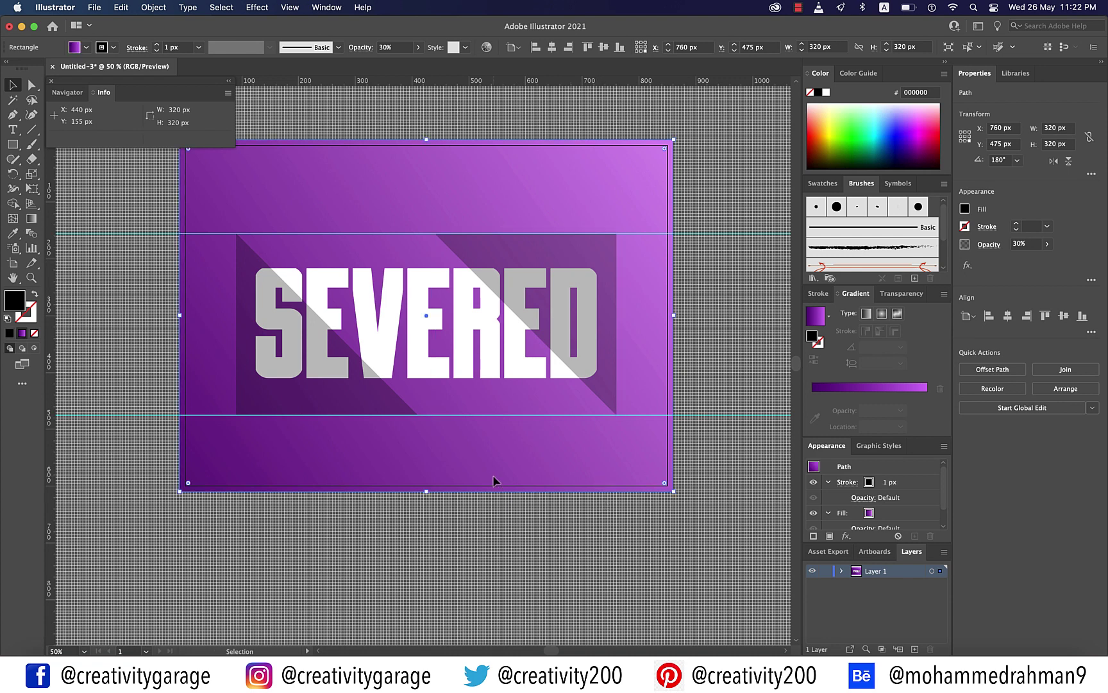
pyautogui.click(495, 538)
# With no fill or stroke, draw a closed parallelogram with the Pen tool between the triangles' slanted edges, with corners on the two guides.
pyautogui.press('p')
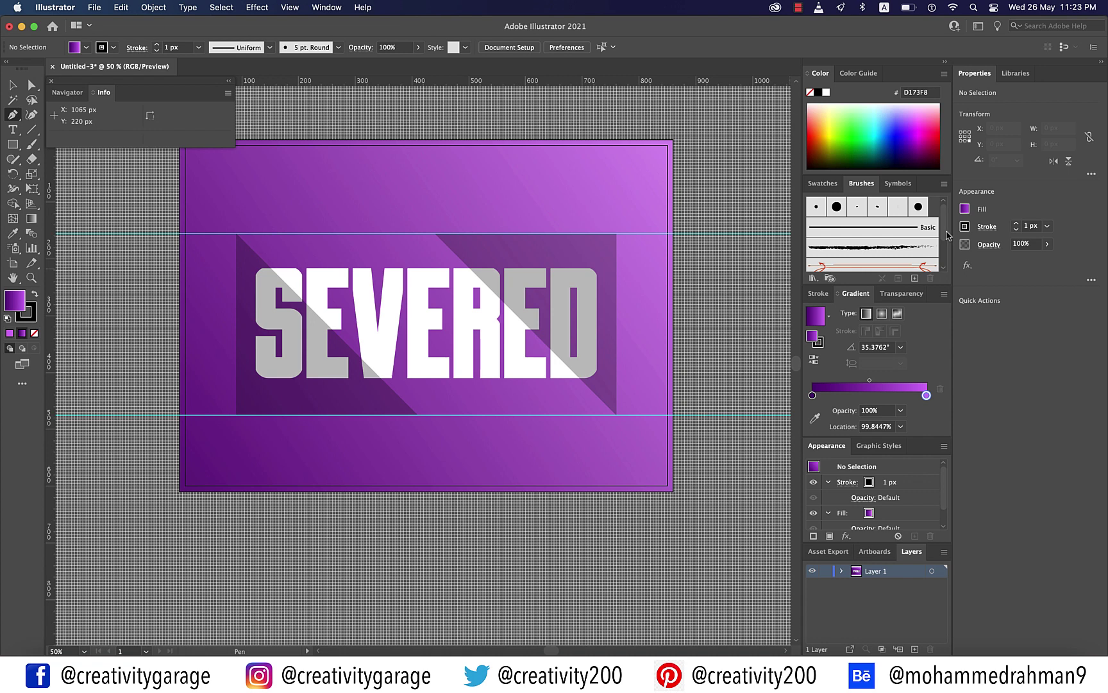
pyautogui.click(822, 183)
pyautogui.click(818, 210)
pyautogui.click(861, 182)
pyautogui.scroll(1, 411, 252)
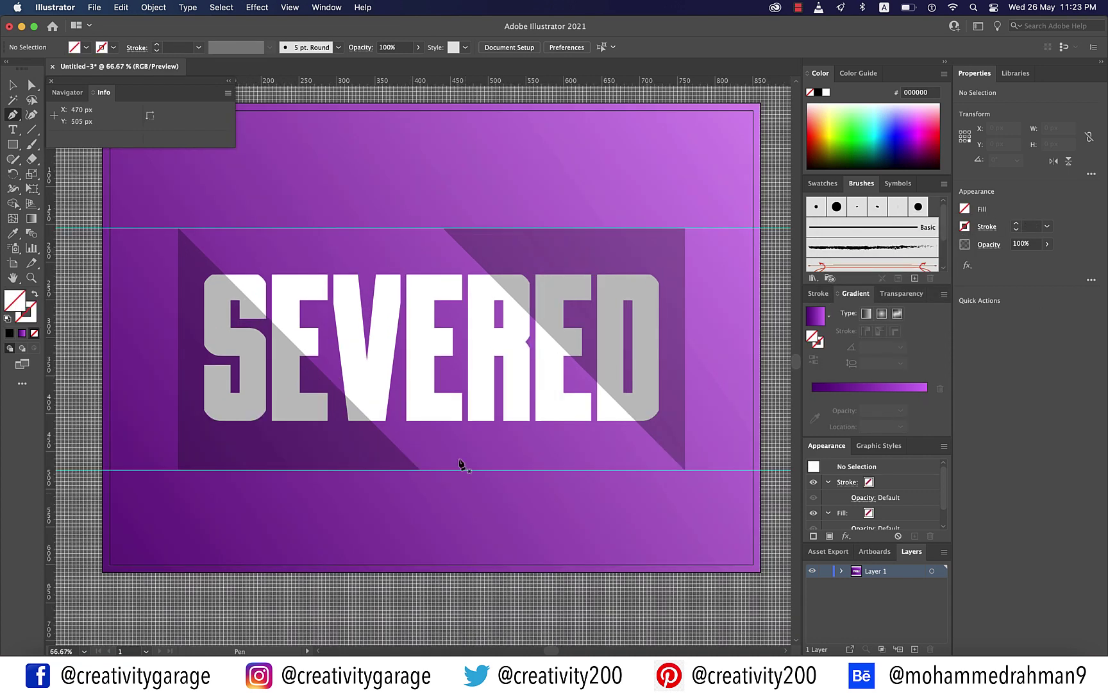
pyautogui.click(420, 470)
pyautogui.click(178, 228)
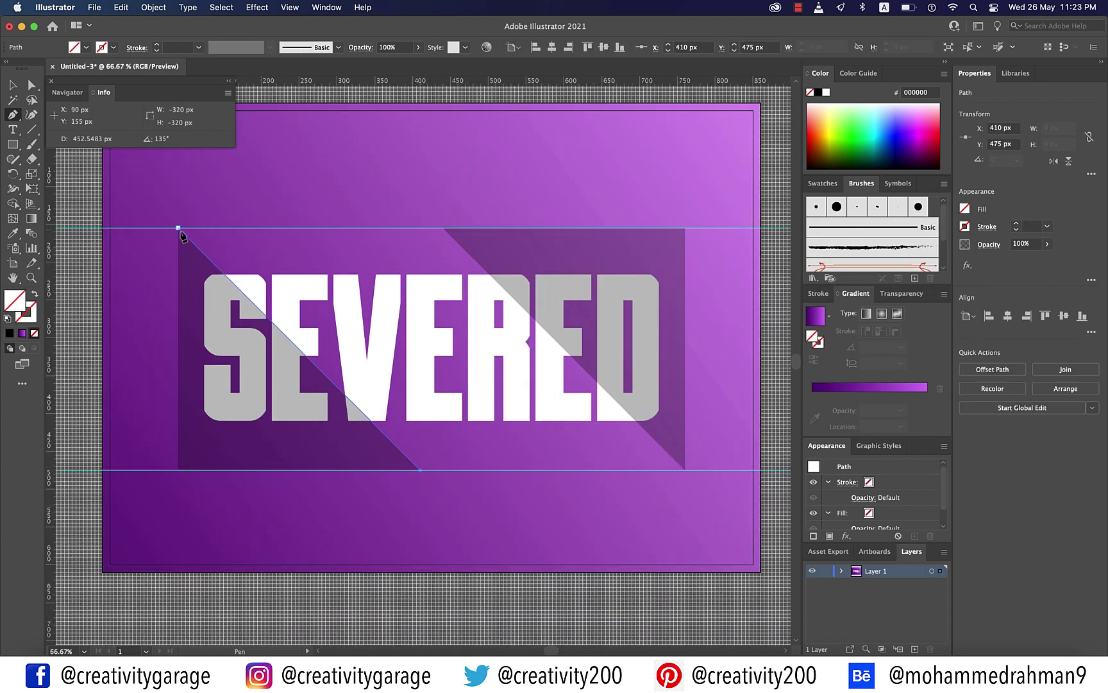
pyautogui.click(443, 228)
pyautogui.click(685, 470)
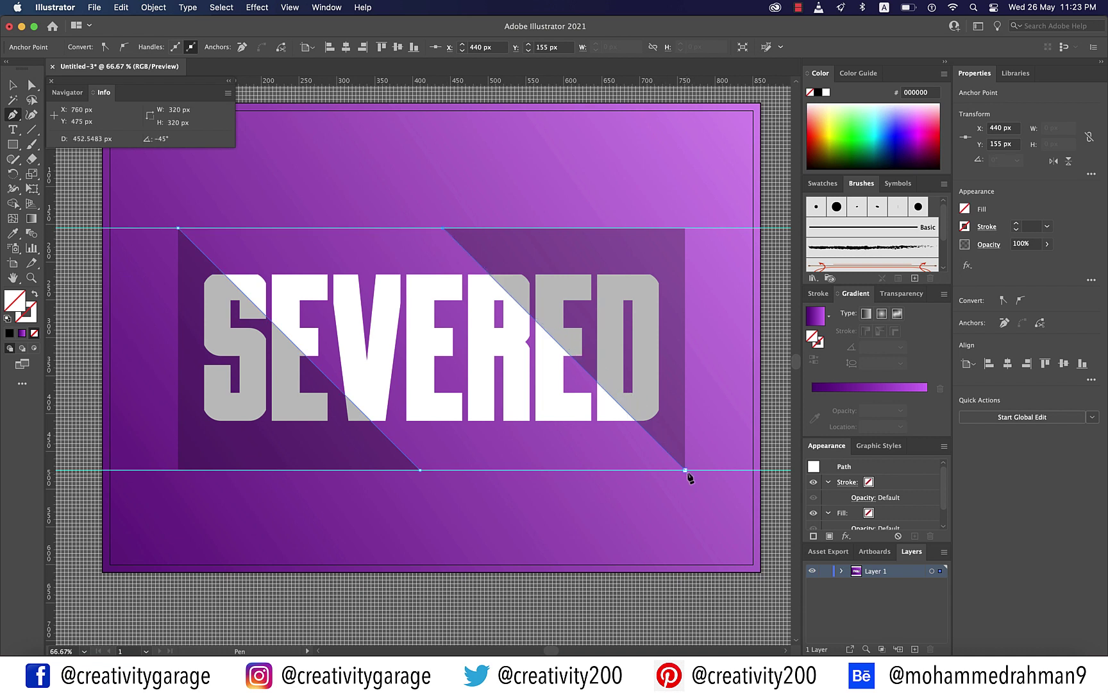
pyautogui.click(421, 470)
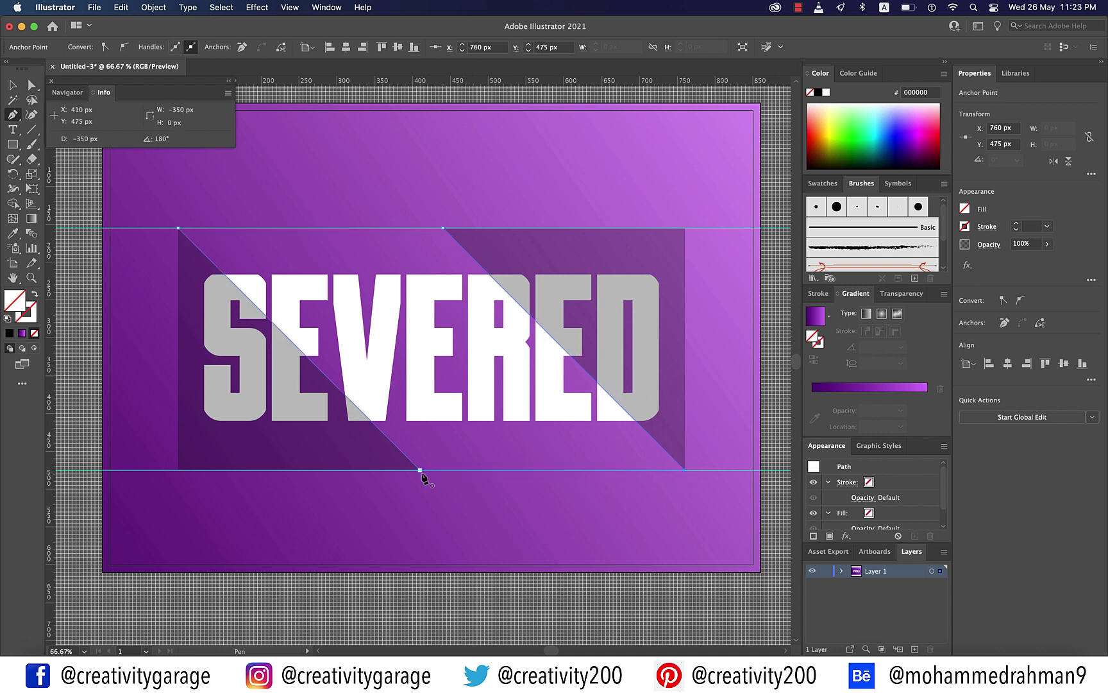
# Fill the parallelogram with red and set its opacity to 30%.
pyautogui.click(965, 209)
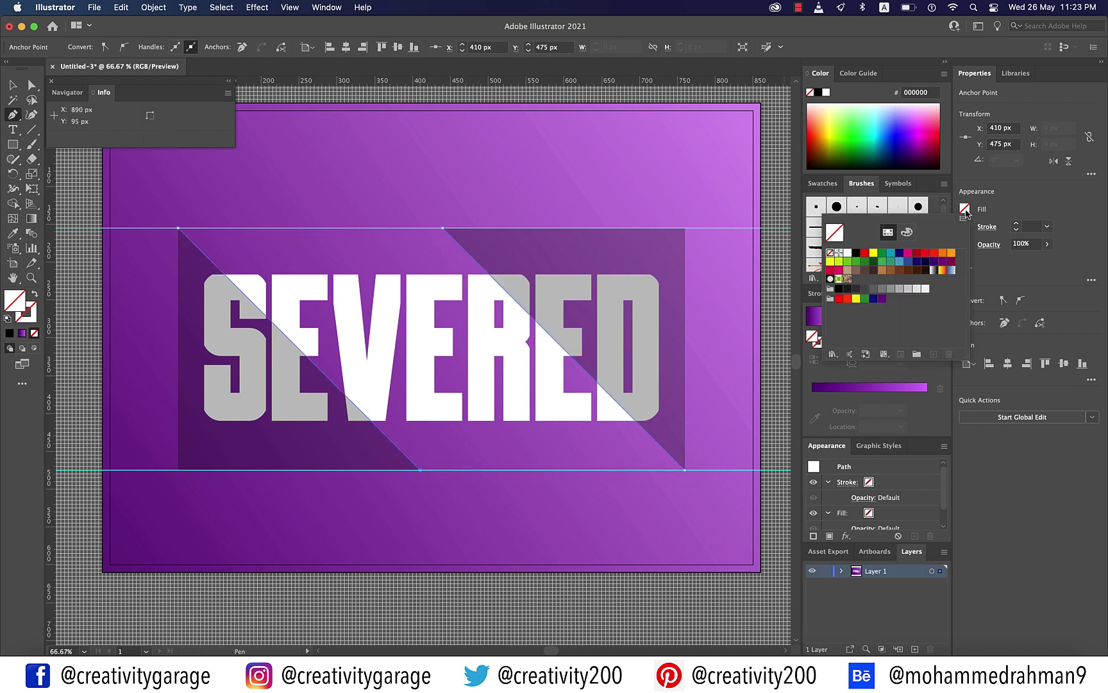
pyautogui.click(925, 252)
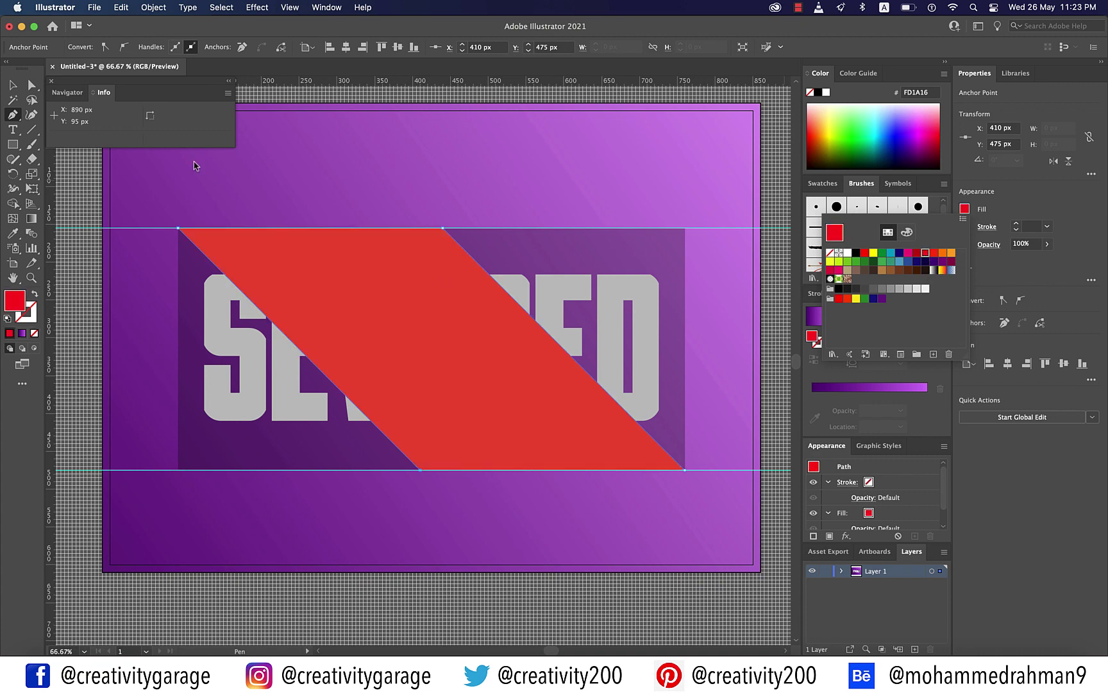
pyautogui.press('Escape')
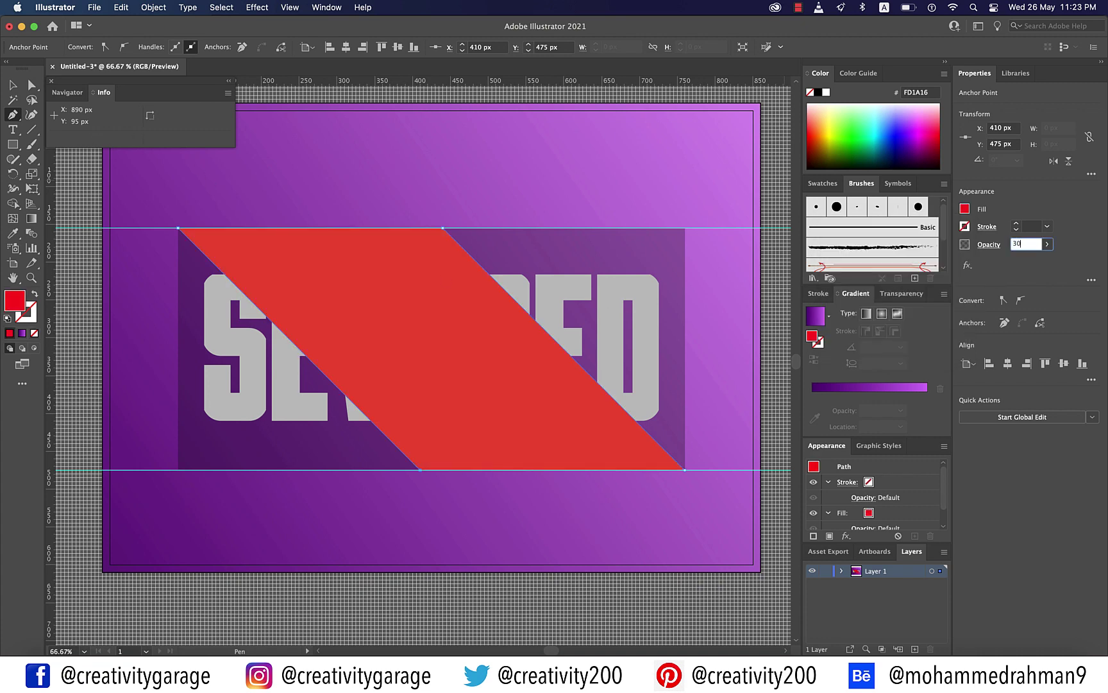
pyautogui.write('30')
pyautogui.press('Return')
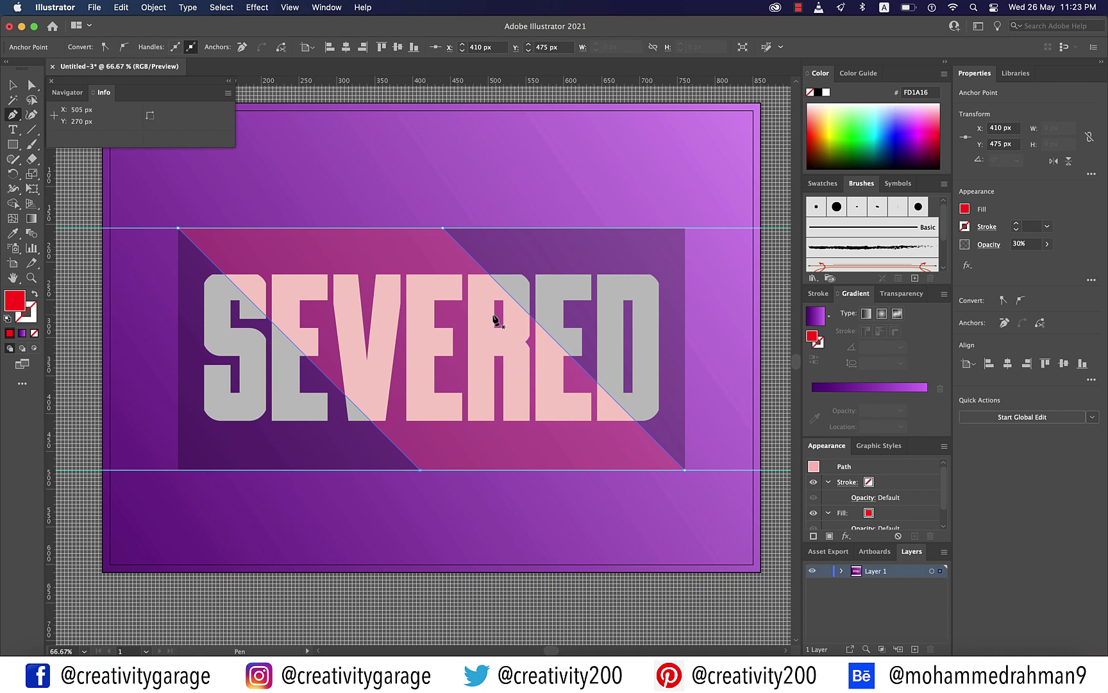
# Paste a copy of the right dark triangle in front and fill the copy with yellow.
pyautogui.click(13, 85)
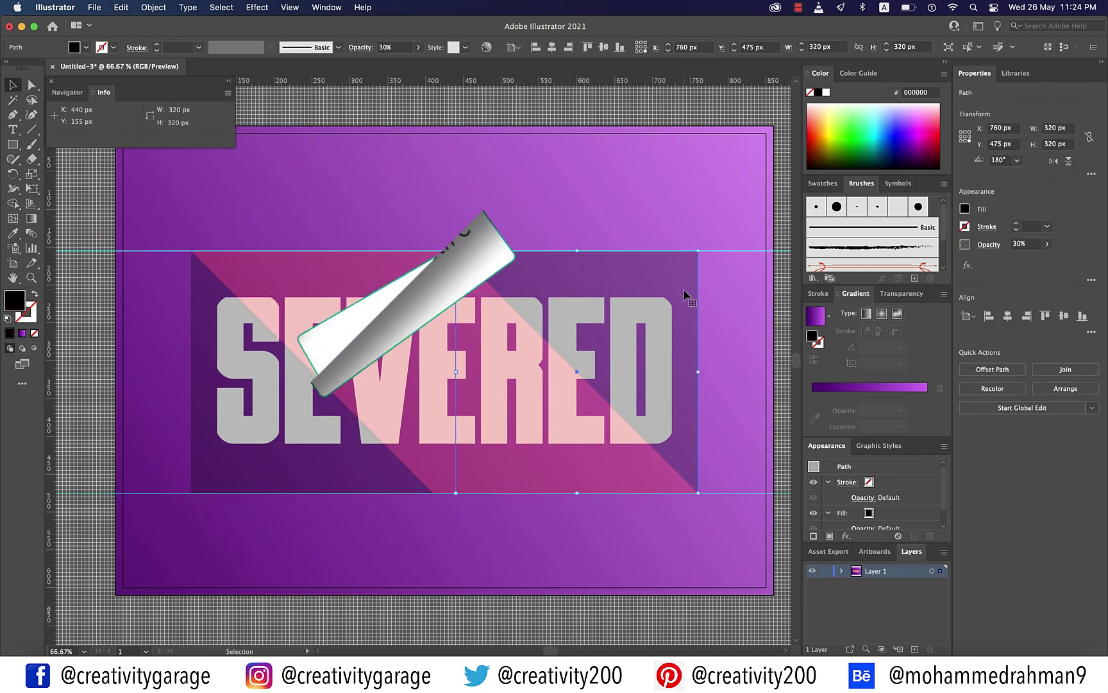
pyautogui.press('a')
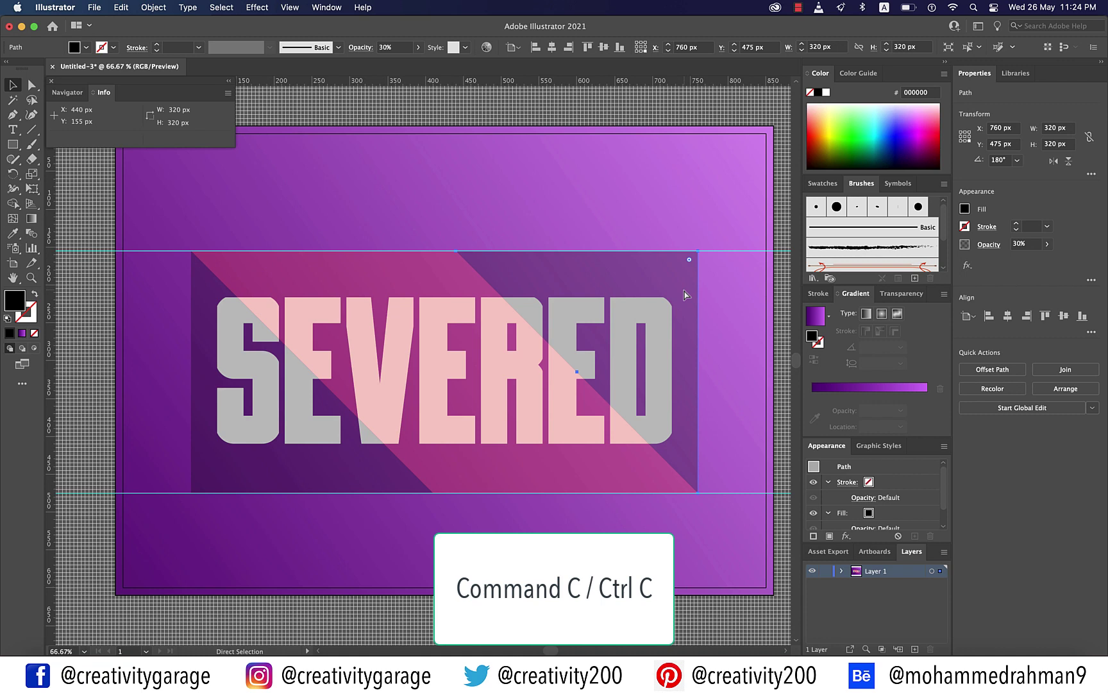
pyautogui.press('super+f')
pyautogui.press('v')
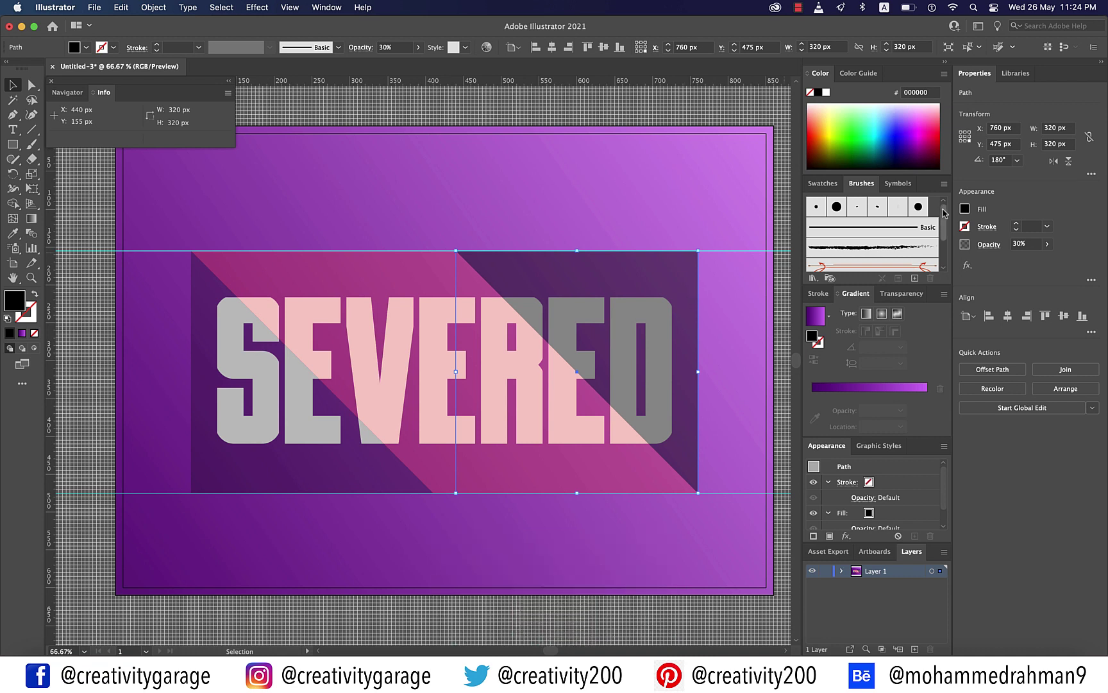
pyautogui.click(966, 210)
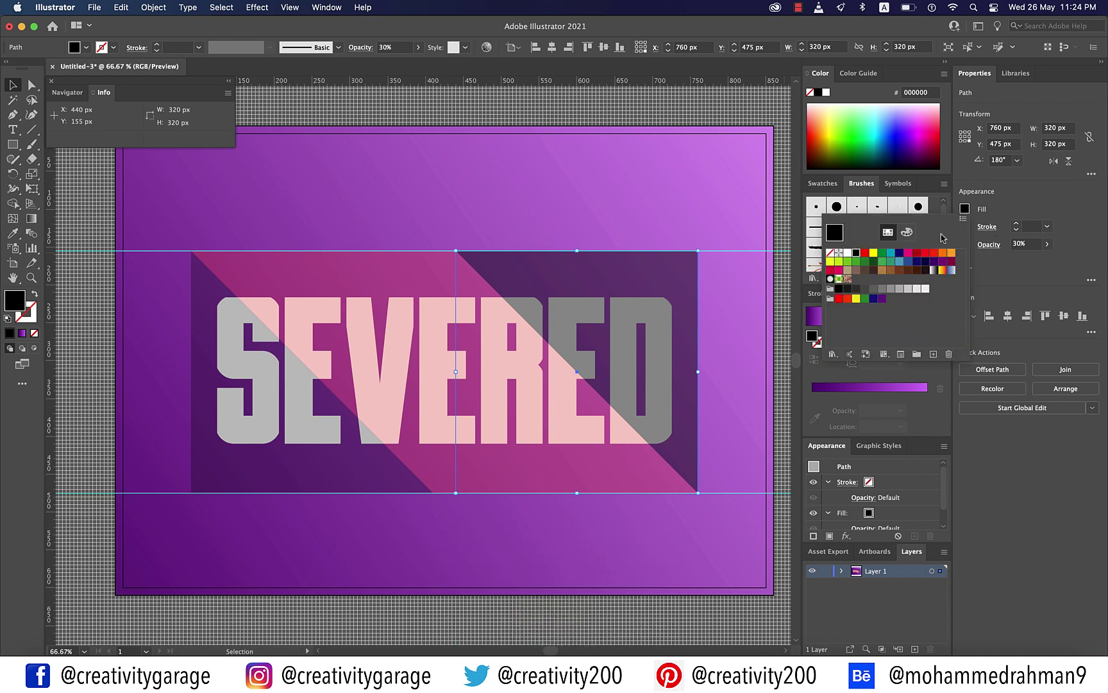
pyautogui.click(872, 256)
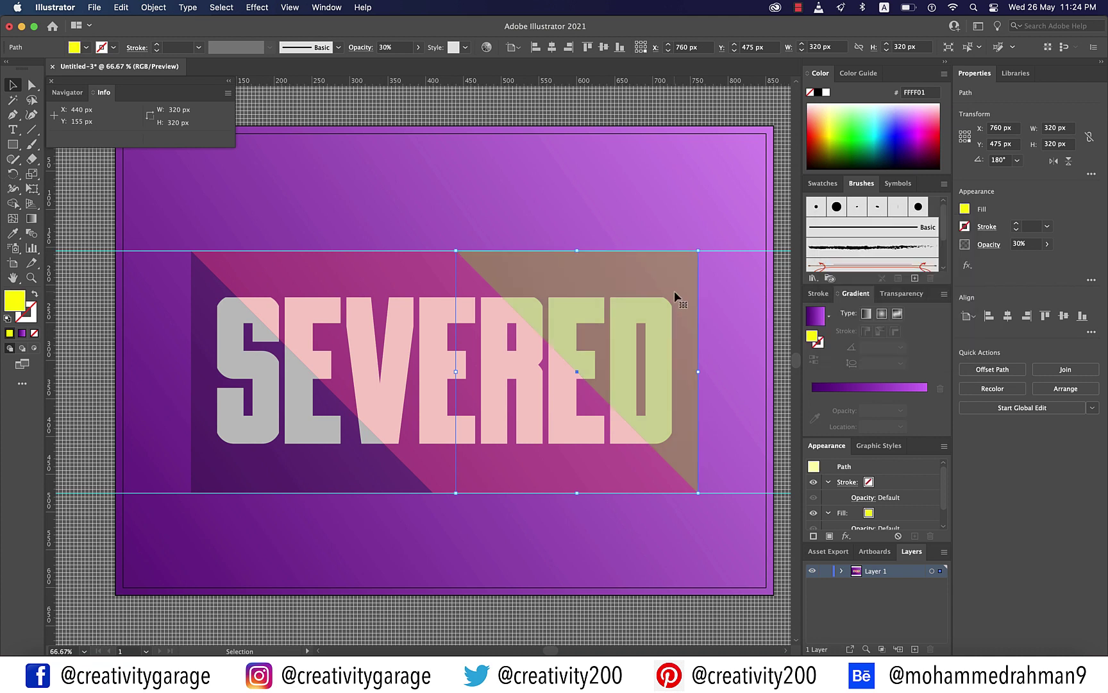
# Offset the right yellow triangle 5 px up and 5 px to the right, and deselect it.
pyautogui.moveTo(673, 287); pyautogui.dragTo(673, 284)
pyautogui.press('shift')
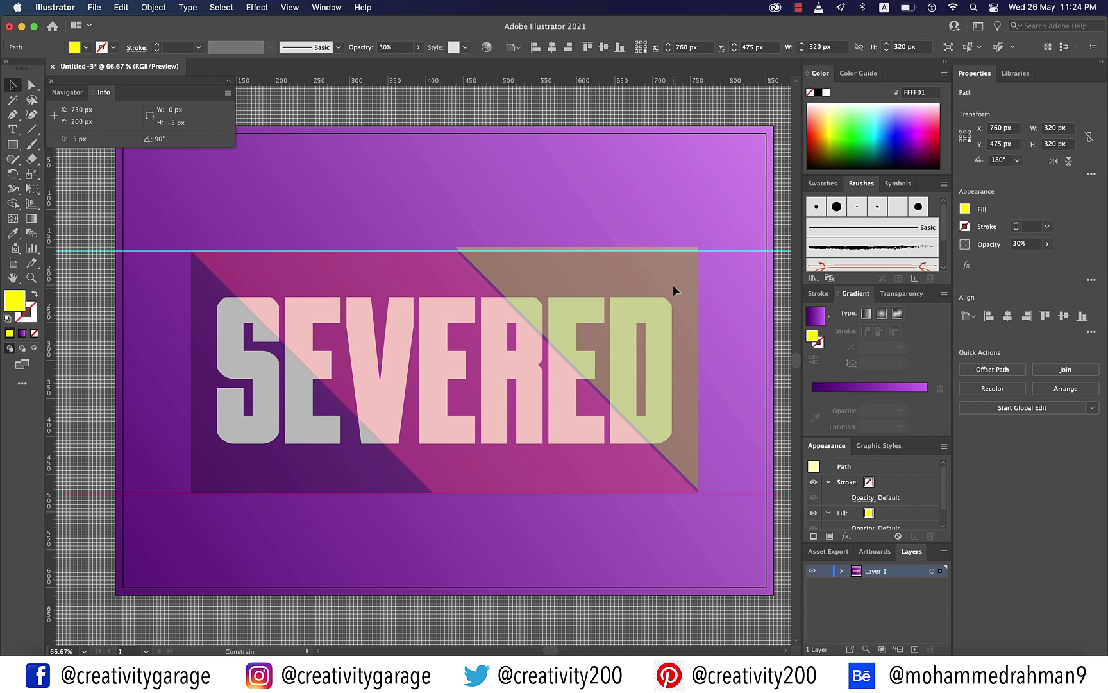
pyautogui.moveTo(673, 285); pyautogui.dragTo(680, 284)
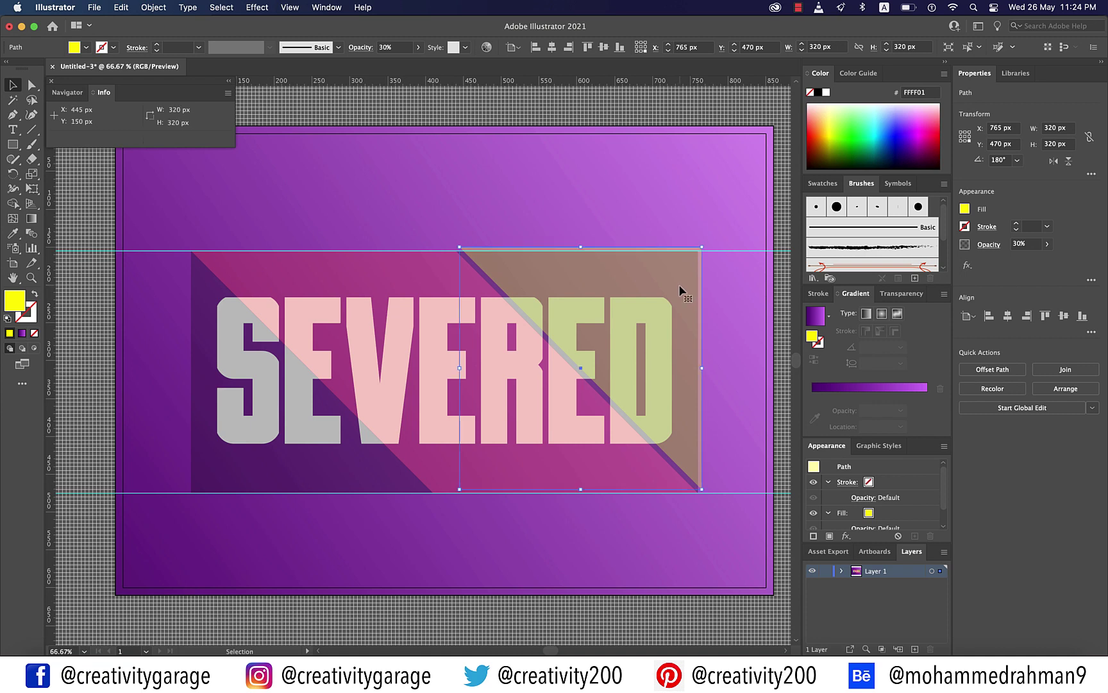
pyautogui.click(669, 637)
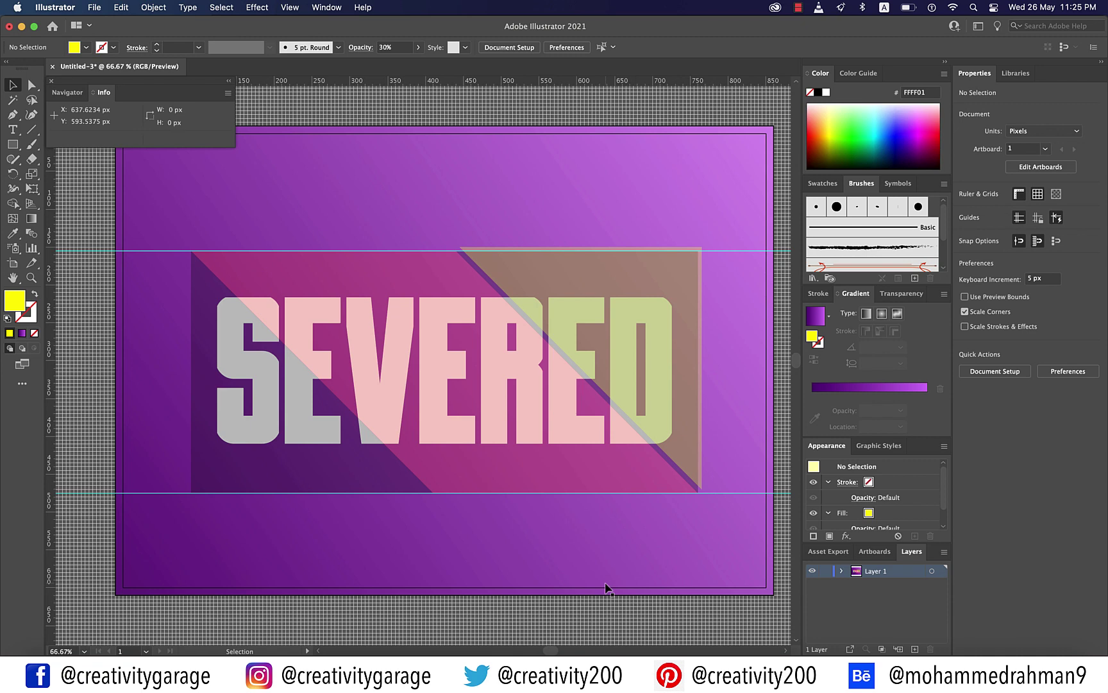
# Paste a copy of the left dark triangle directly in front of the original.
pyautogui.click(295, 465)
pyautogui.press('a')
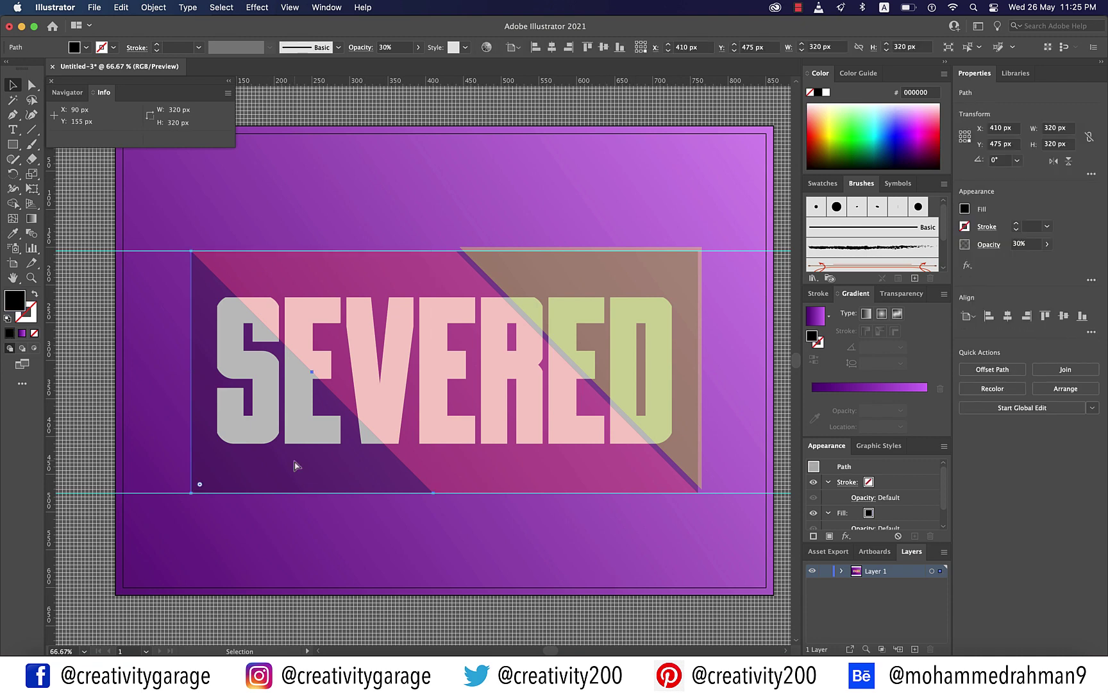
pyautogui.press('super+c')
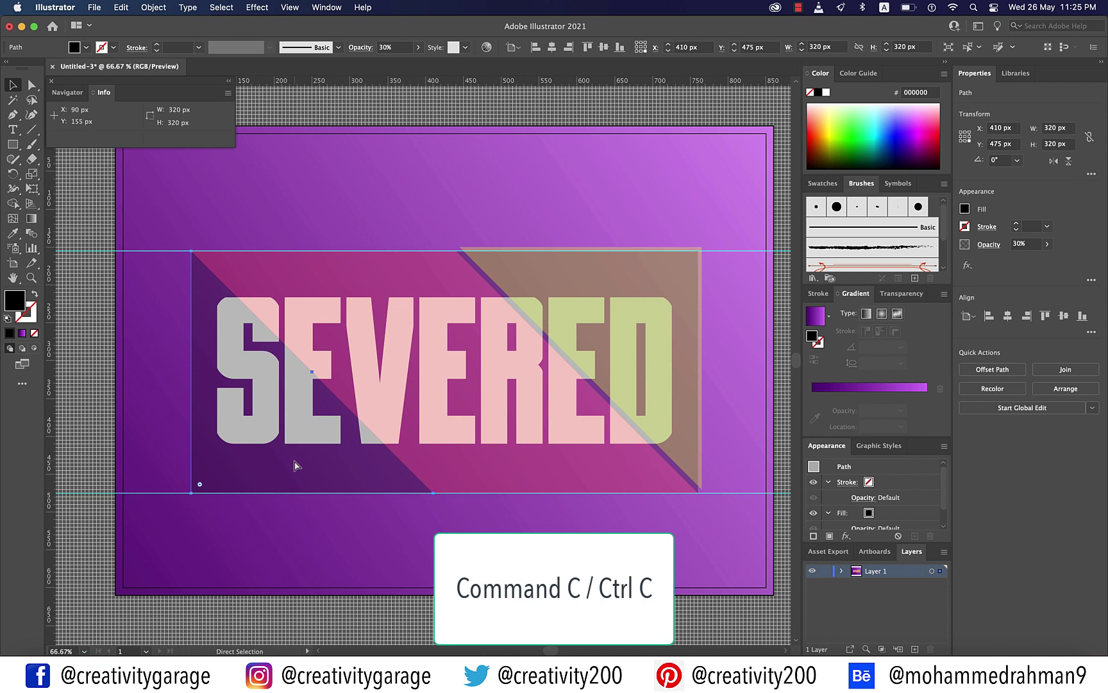
pyautogui.press('super+f')
pyautogui.press('v')
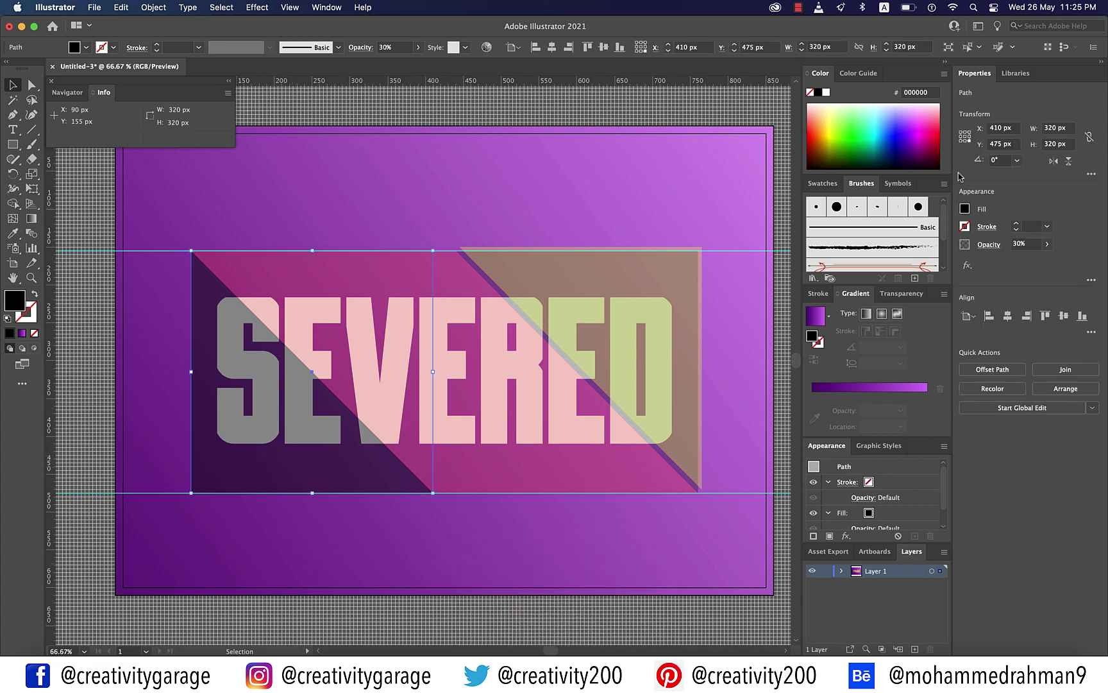
# Fill the left triangle's copy with CMYK Yellow and offset it 5 px left and 5 px down.
pyautogui.click(964, 210)
pyautogui.click(873, 253)
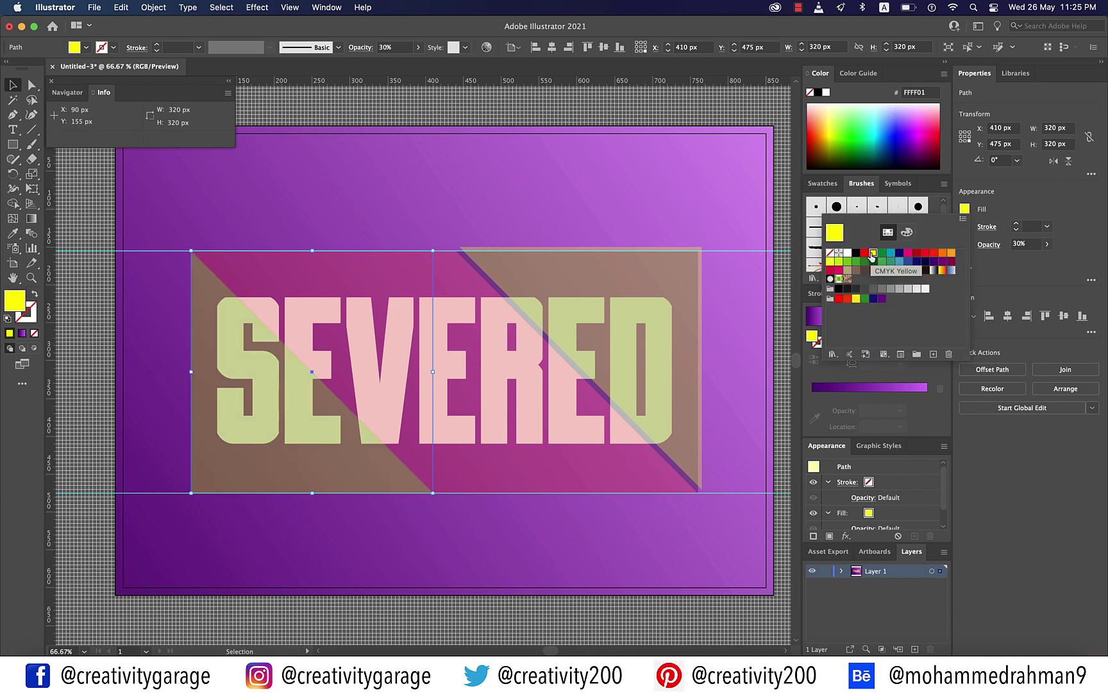
pyautogui.moveTo(266, 471); pyautogui.dragTo(264, 471)
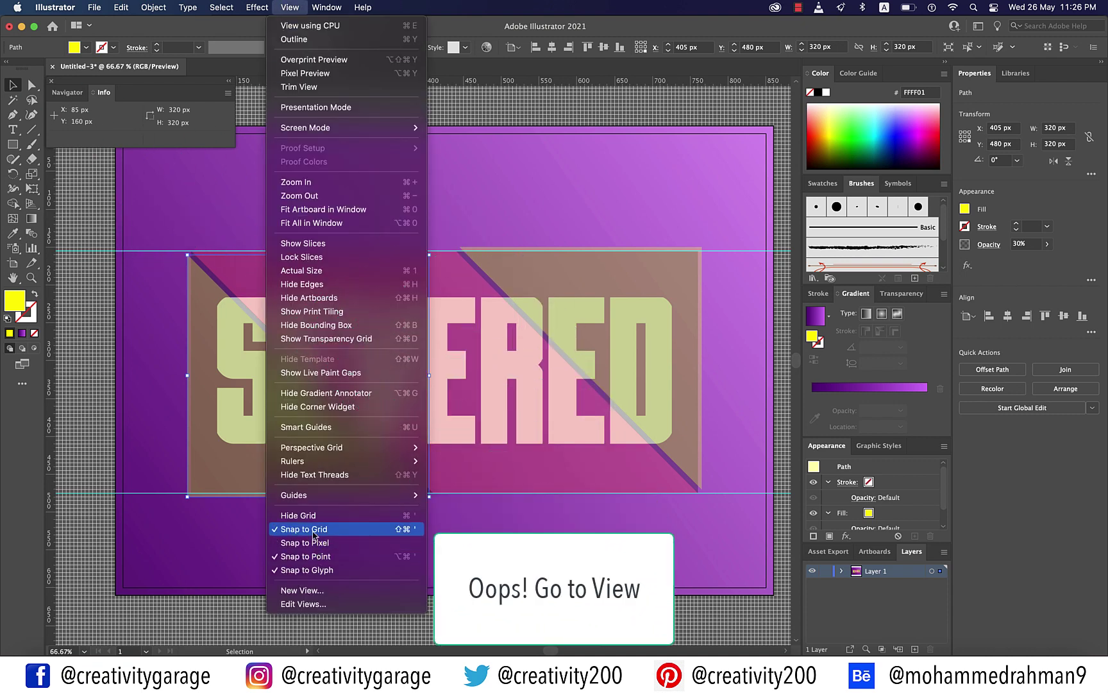
# Check the Snap to Grid option and open the General preferences to review the keyboard increment.
pyautogui.click(306, 529)
pyautogui.click(54, 7)
pyautogui.moveTo(96, 46)
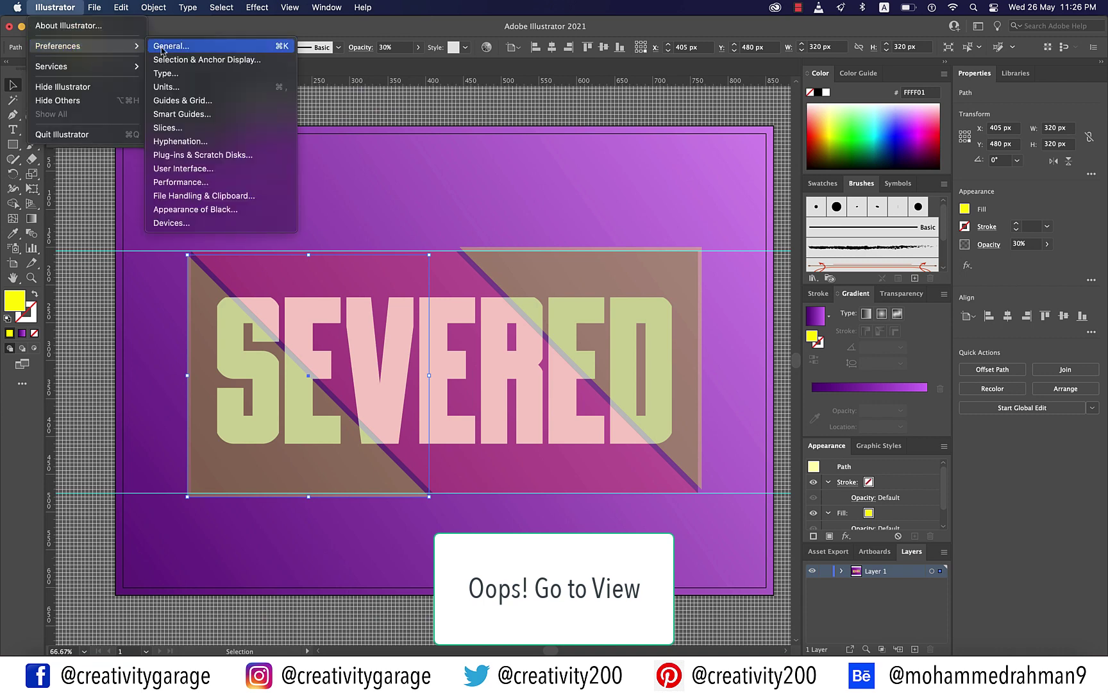
pyautogui.click(163, 46)
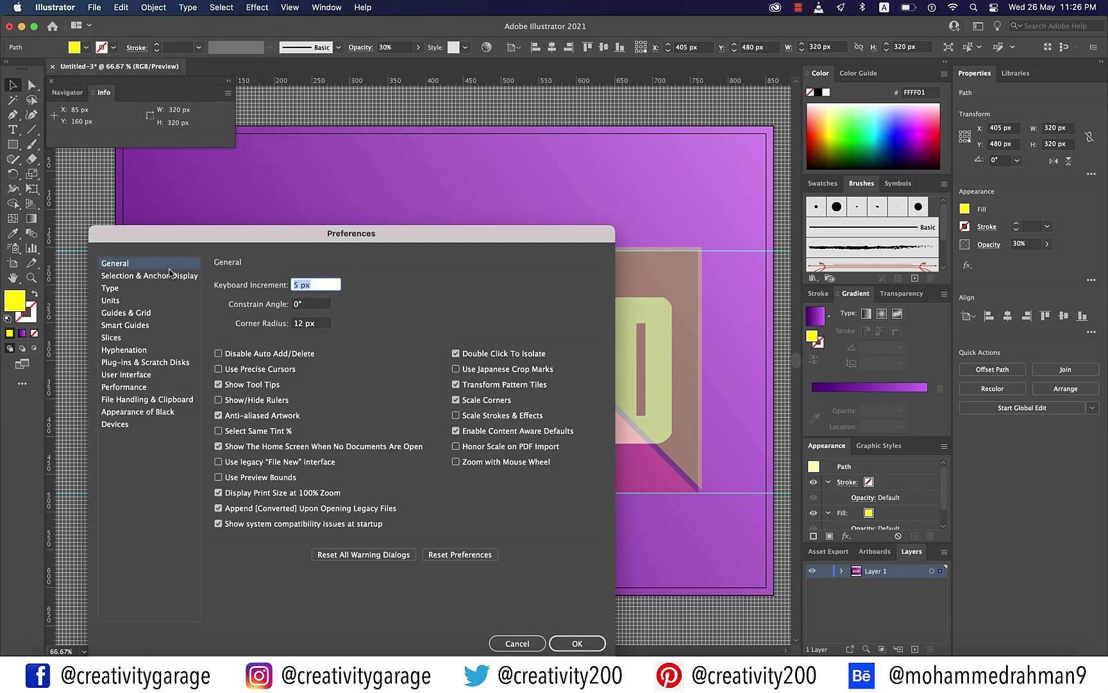
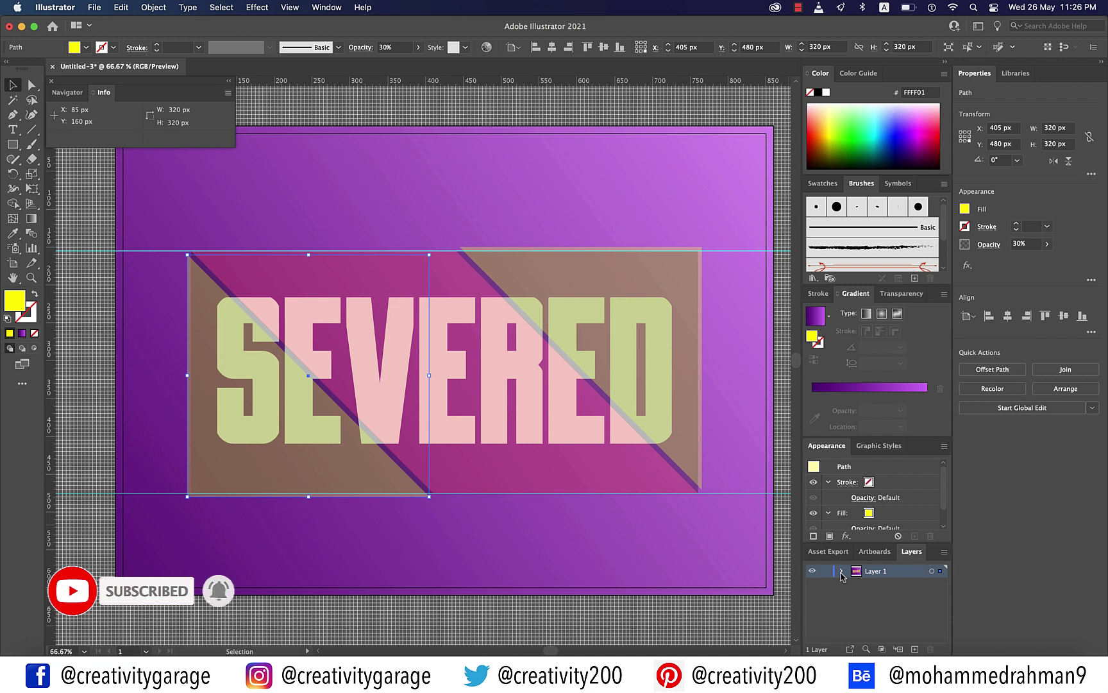
# Expand Layer 1 and rearrange the Layers, Appearance and Graphic Styles panels to give the full object list room.
pyautogui.click(842, 571)
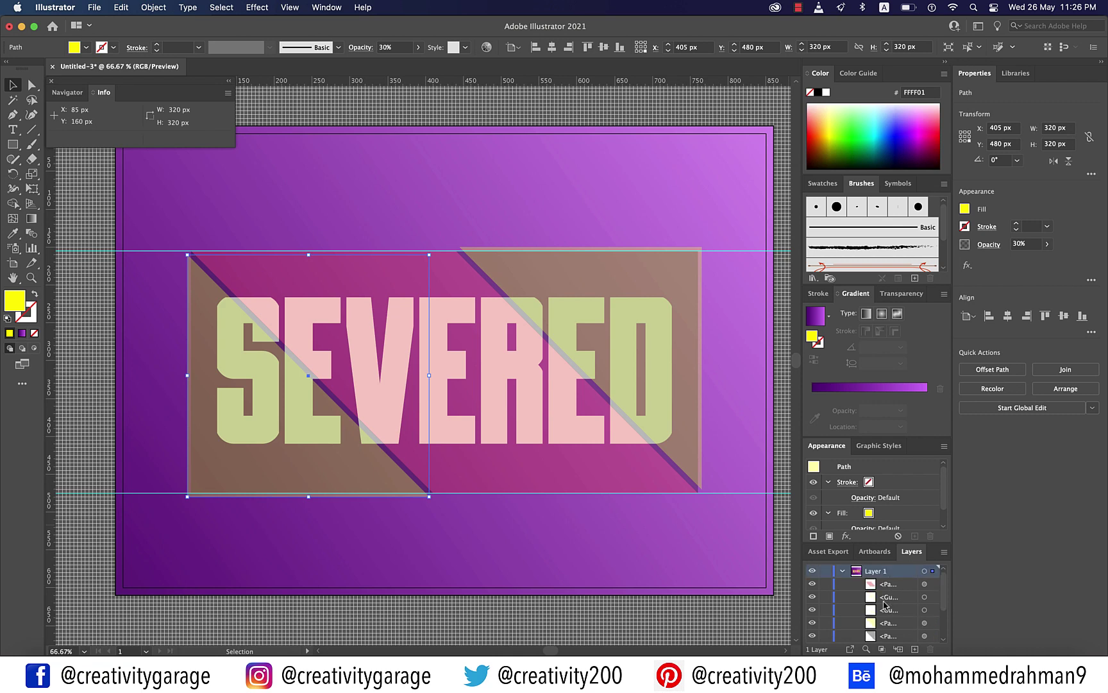
pyautogui.moveTo(912, 552); pyautogui.dragTo(593, 405)
pyautogui.moveTo(891, 445); pyautogui.dragTo(973, 427)
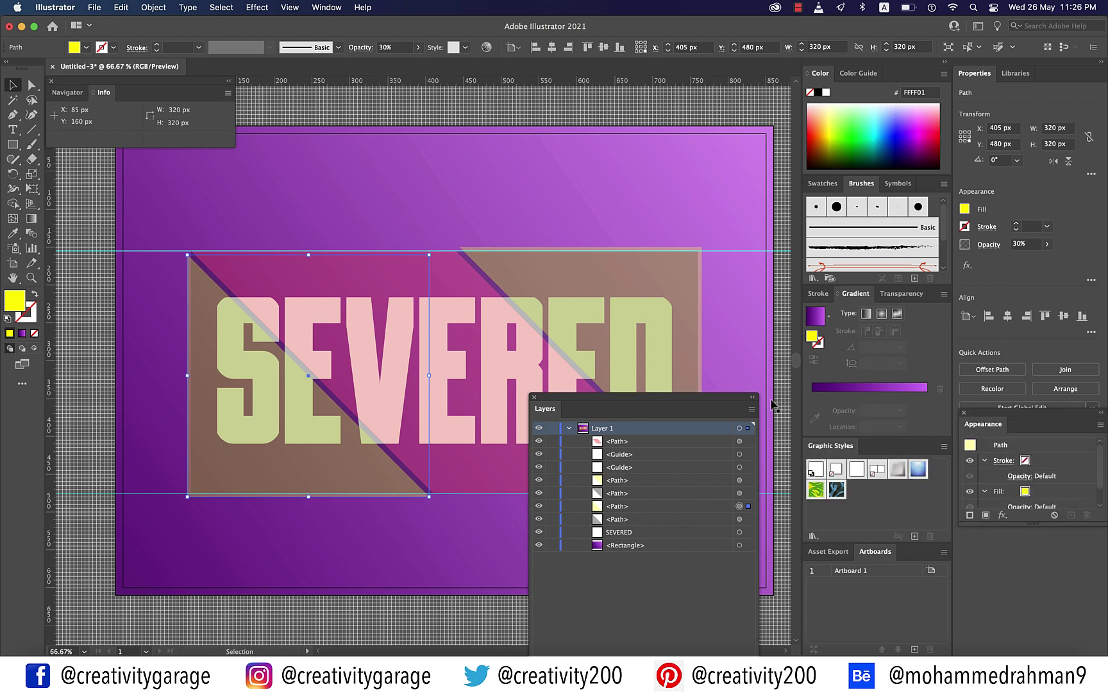
pyautogui.moveTo(545, 408); pyautogui.dragTo(828, 387)
pyautogui.moveTo(834, 501); pyautogui.dragTo(978, 536)
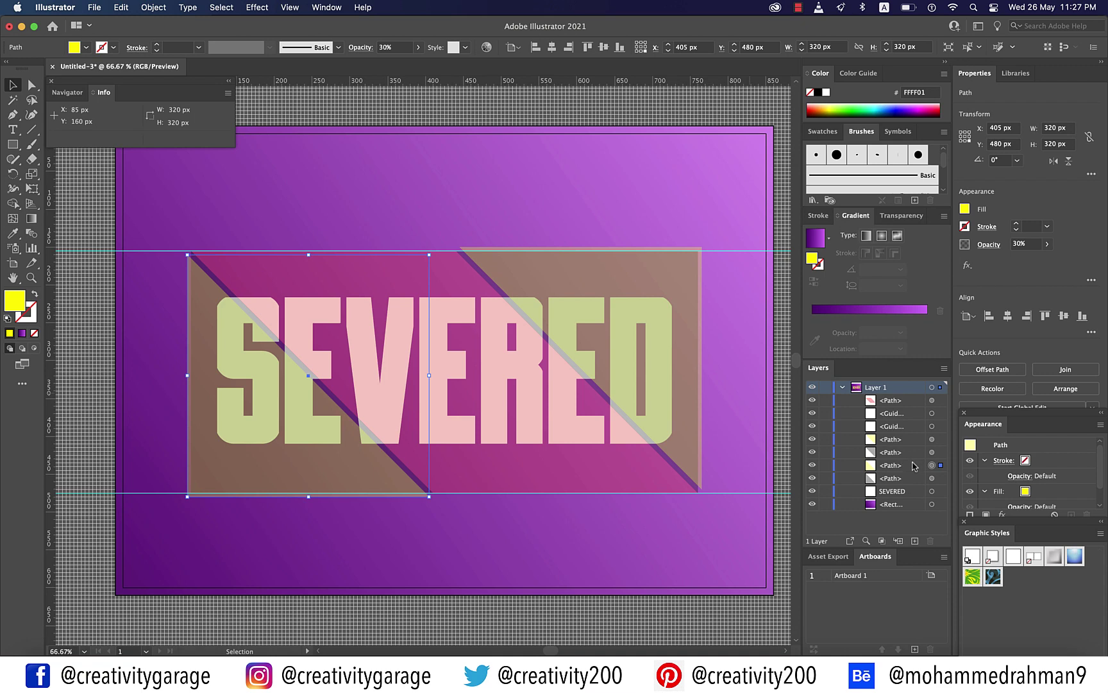
# Paste a copy of the SEVERED text directly in front of the original.
pyautogui.click(932, 492)
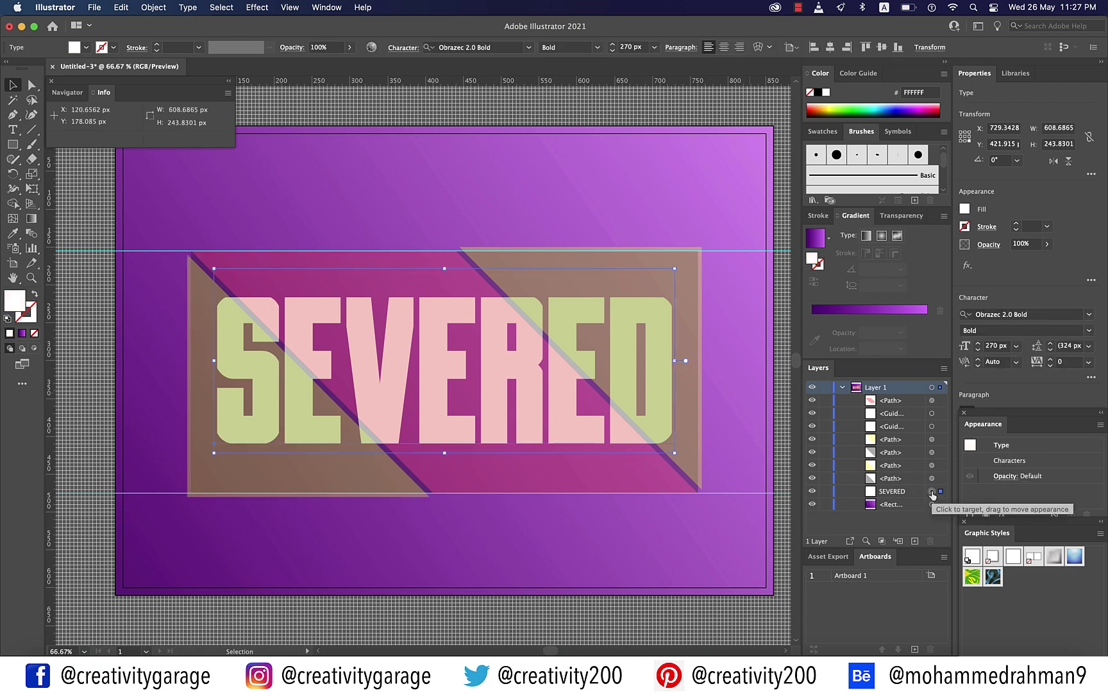
pyautogui.press('super+c')
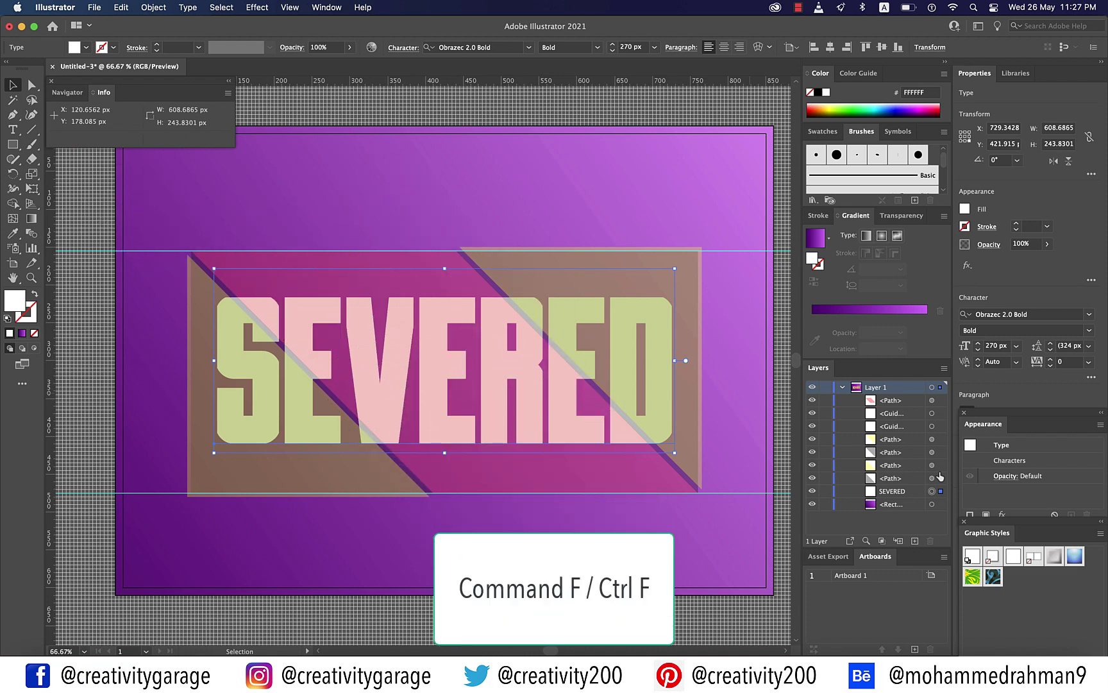
pyautogui.press('super+f')
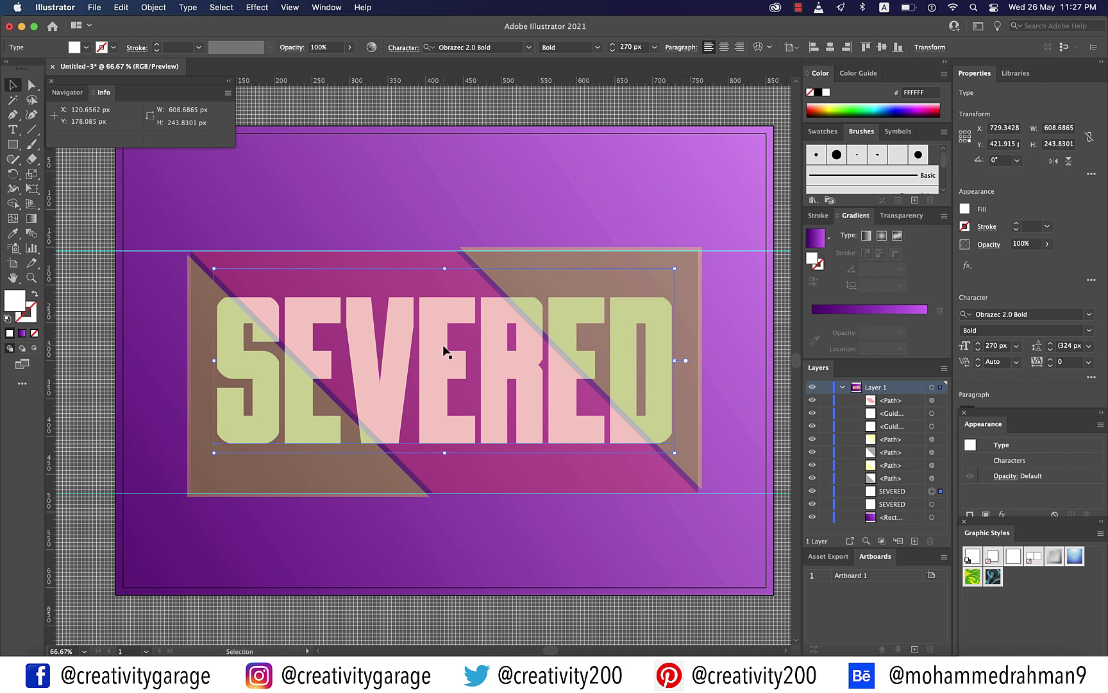
pyautogui.moveTo(444, 349); pyautogui.dragTo(440, 337)
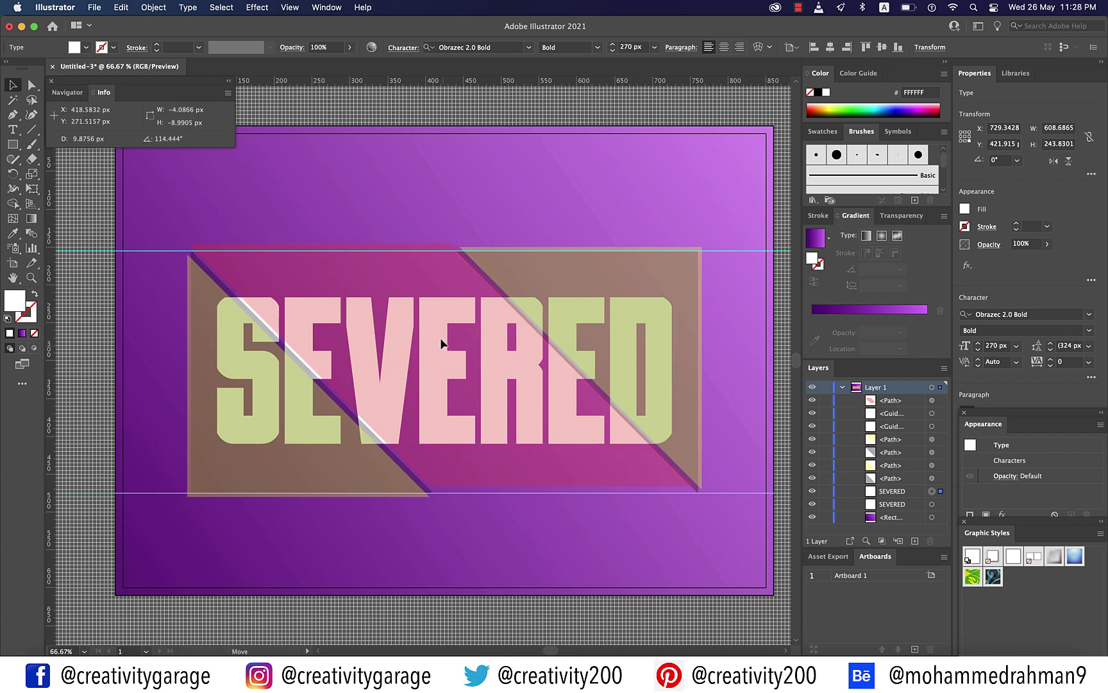
pyautogui.click(439, 337)
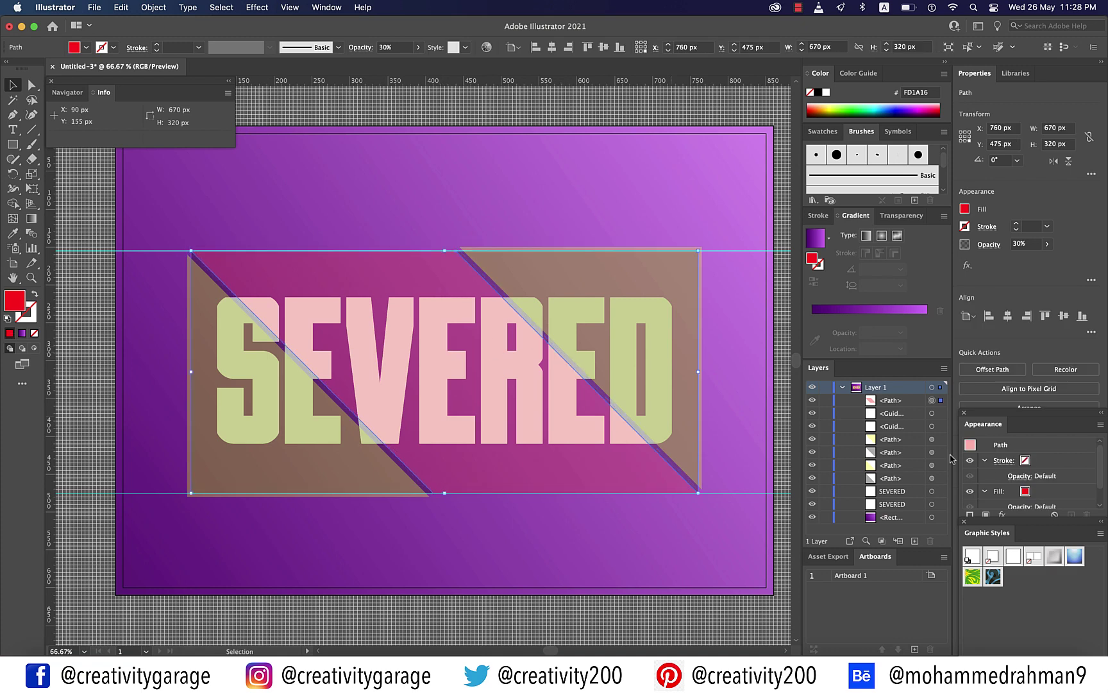
# Move the front copy of the SEVERED text 10 px up and 20 px left.
pyautogui.click(932, 491)
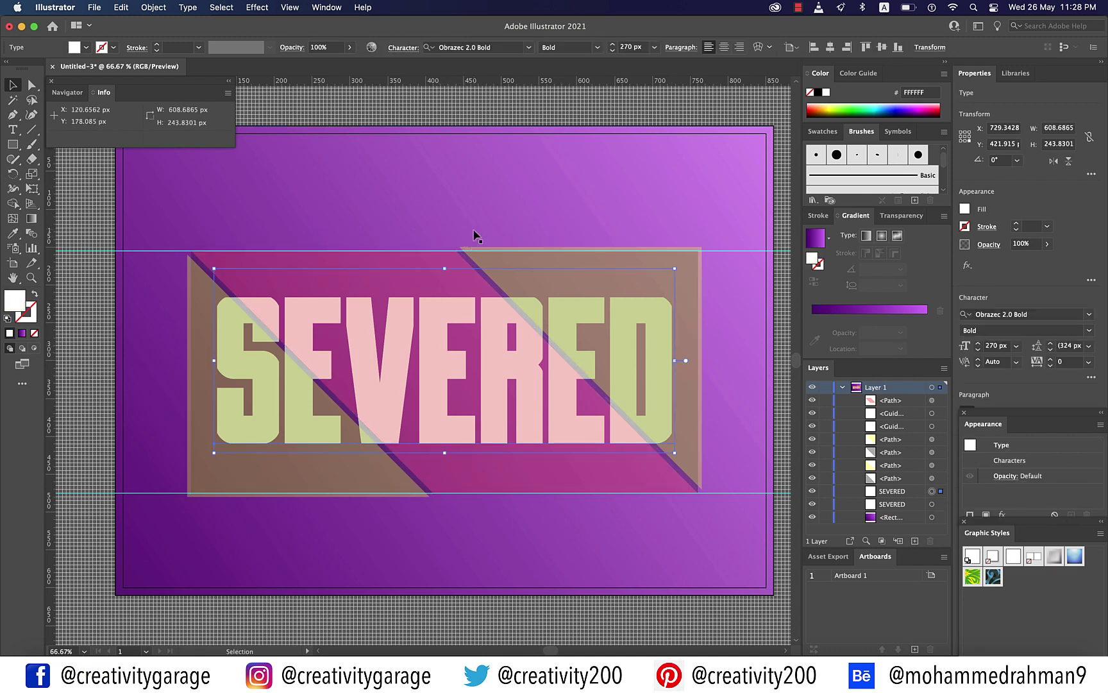
pyautogui.press('Up')
pyautogui.press('Up')
pyautogui.press('Up')
pyautogui.press('Up')
pyautogui.press('Up')
pyautogui.press('Up')
pyautogui.press('Up')
pyautogui.press('Up')
pyautogui.press('Up')
pyautogui.press('Up')
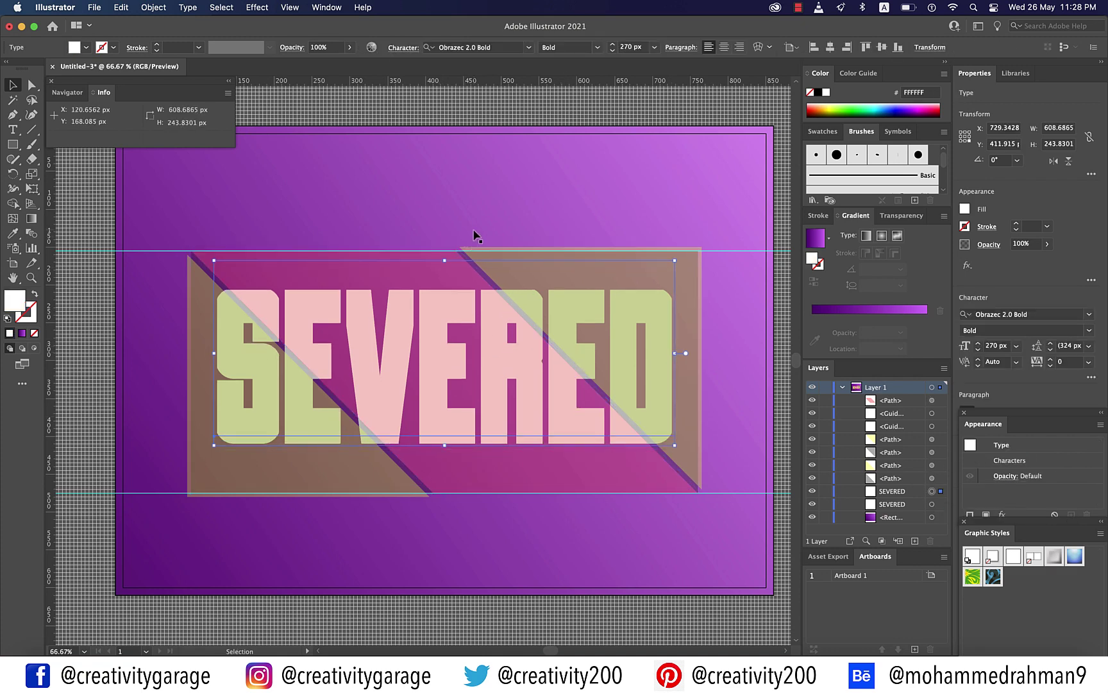
pyautogui.press('Left')
pyautogui.press('Left')
pyautogui.press('Left')
pyautogui.press('Left')
pyautogui.press('Left')
pyautogui.press('Left')
pyautogui.press('Left')
pyautogui.press('Left')
pyautogui.press('Left')
pyautogui.press('Left')
pyautogui.press('Left')
pyautogui.press('Left')
pyautogui.press('Left')
pyautogui.press('Left')
pyautogui.press('Left')
pyautogui.press('Left')
pyautogui.press('Left')
pyautogui.press('Left')
pyautogui.press('Left')
pyautogui.press('Left')
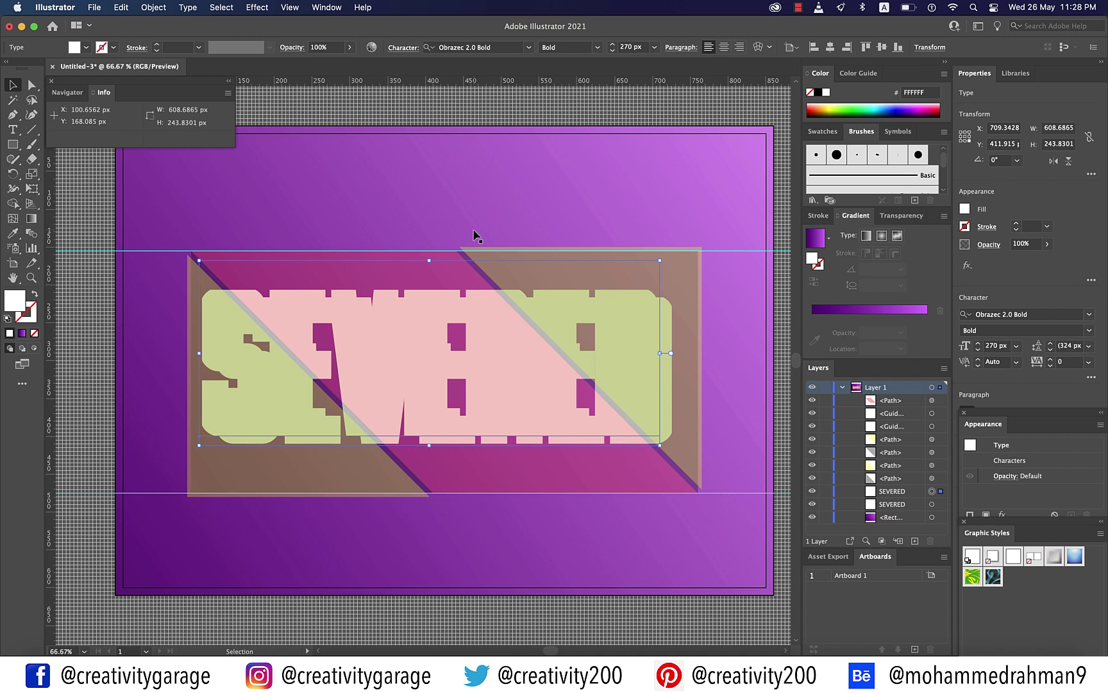
# Delete the two horizontal guides above and below the lettering.
pyautogui.click(110, 492)
pyautogui.press('Delete')
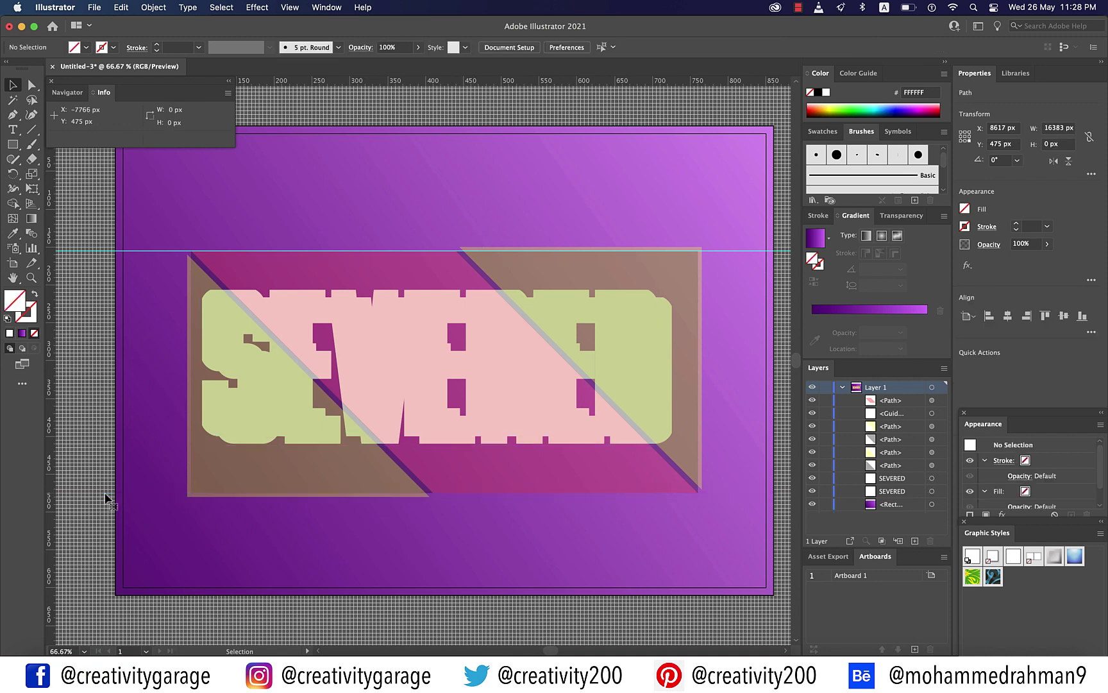
pyautogui.click(101, 251)
pyautogui.press('Delete')
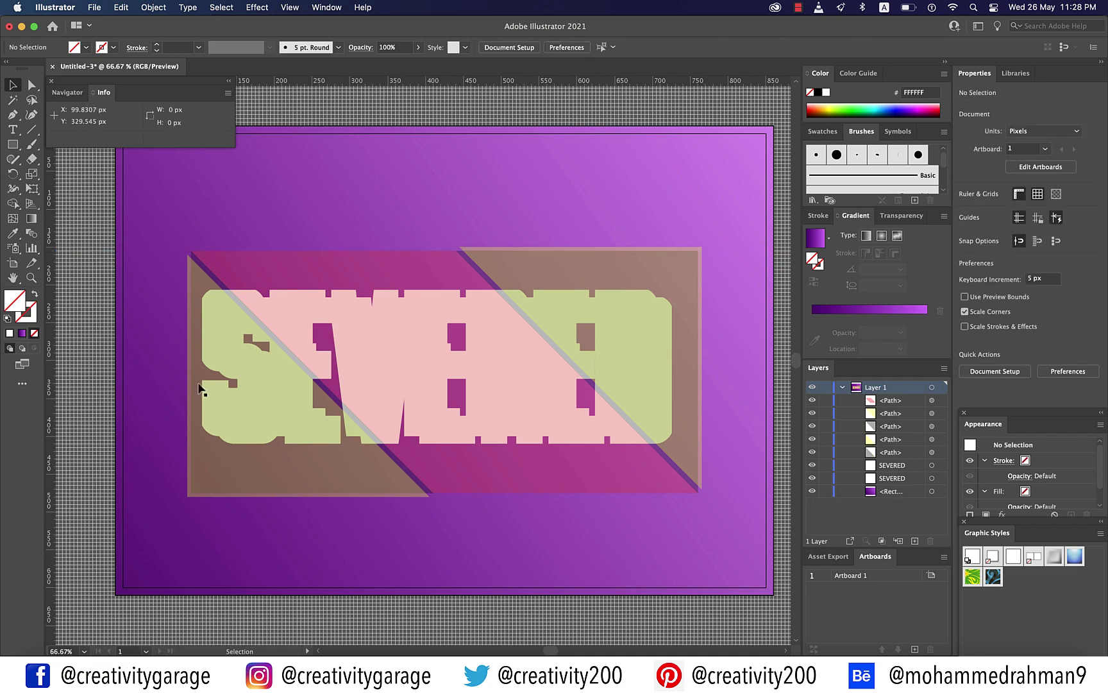
# Clip the offset front copy of the SEVERED text with the left yellow triangle as a clipping mask.
pyautogui.click(306, 481)
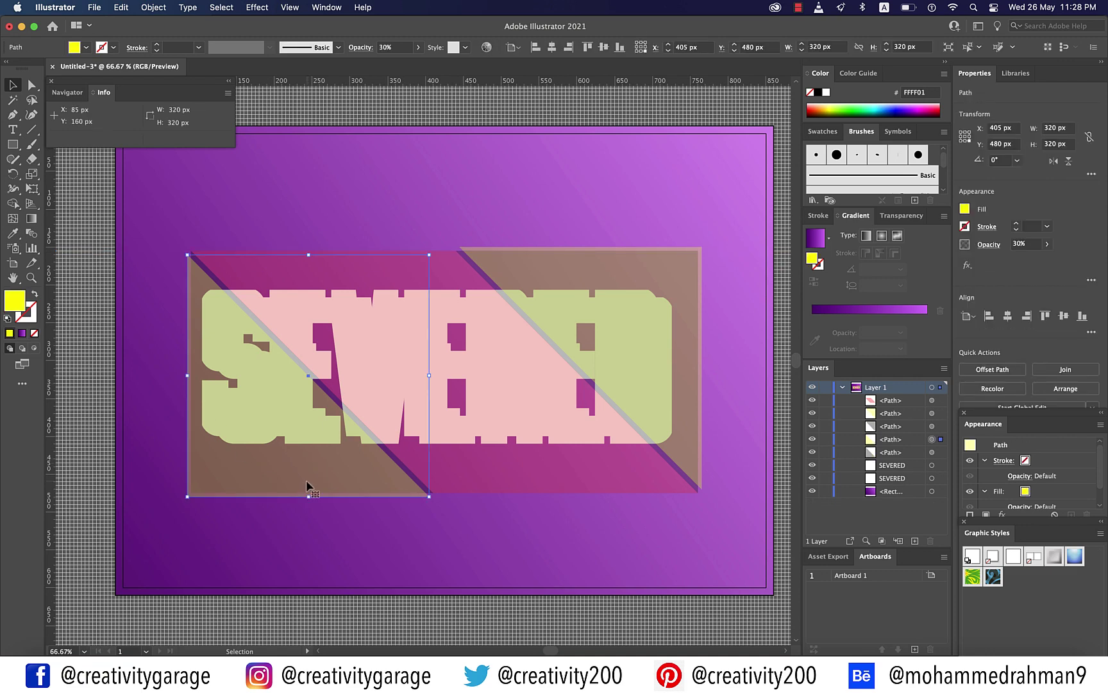
pyautogui.keyDown('shift'); pyautogui.click(936, 465); pyautogui.keyUp('shift')
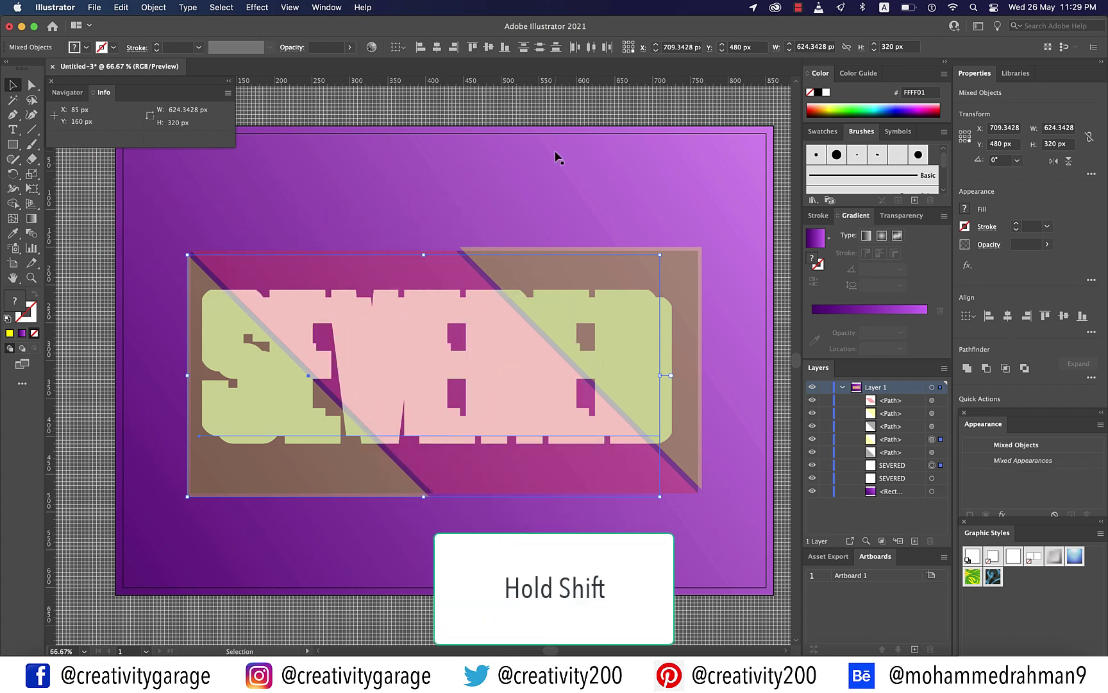
pyautogui.click(155, 8)
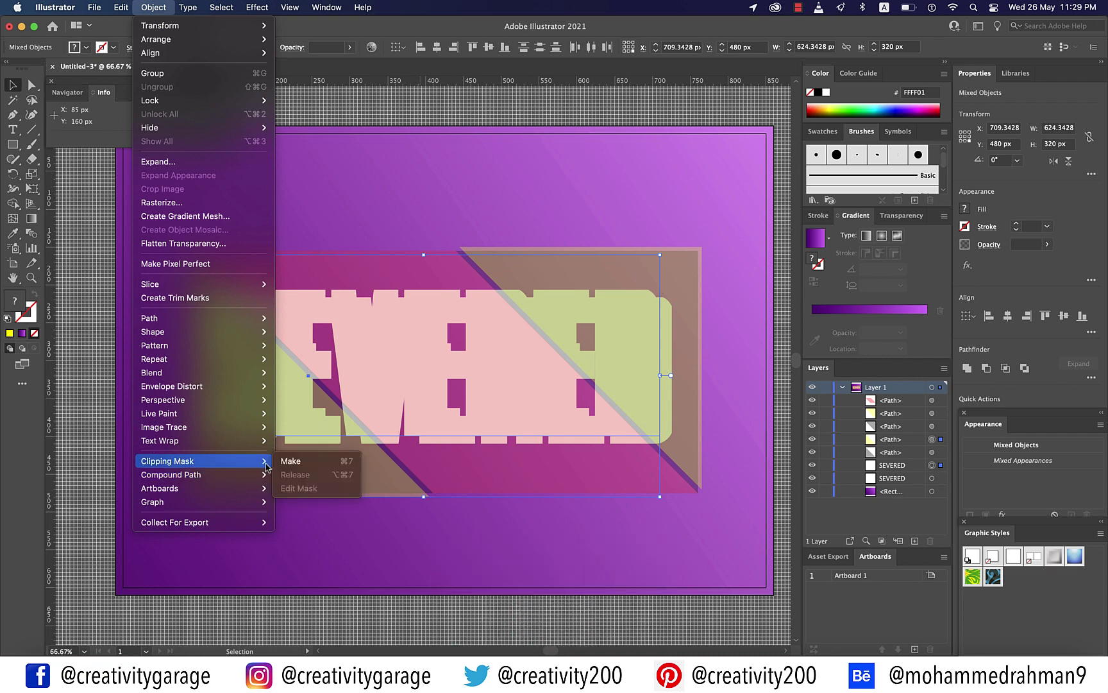
pyautogui.click(289, 461)
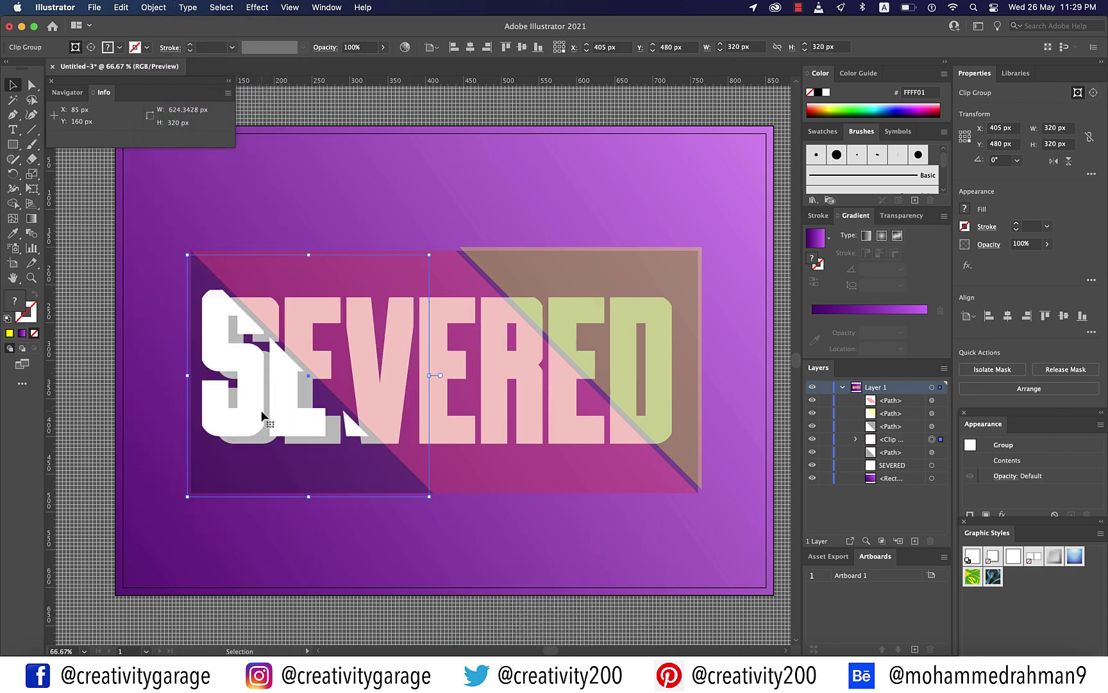
# Paste another copy of the original SEVERED text in front and move it 10 px down and 20 px right.
pyautogui.click(938, 466)
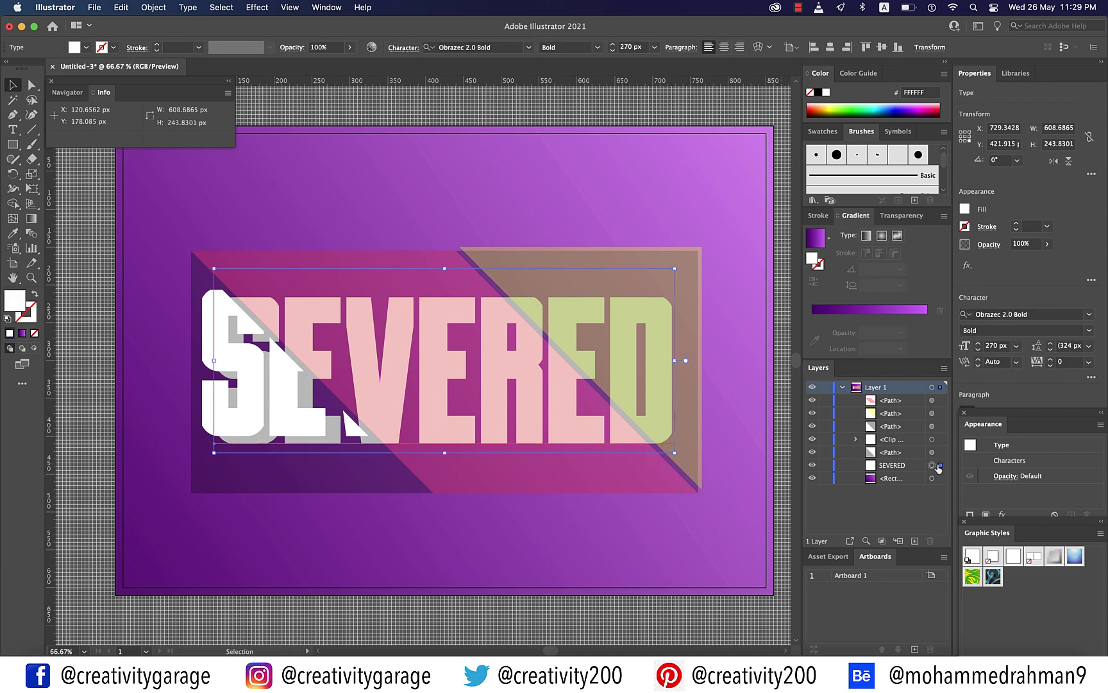
pyautogui.press('super+c')
pyautogui.press('super+f')
pyautogui.press('Down')
pyautogui.press('Down')
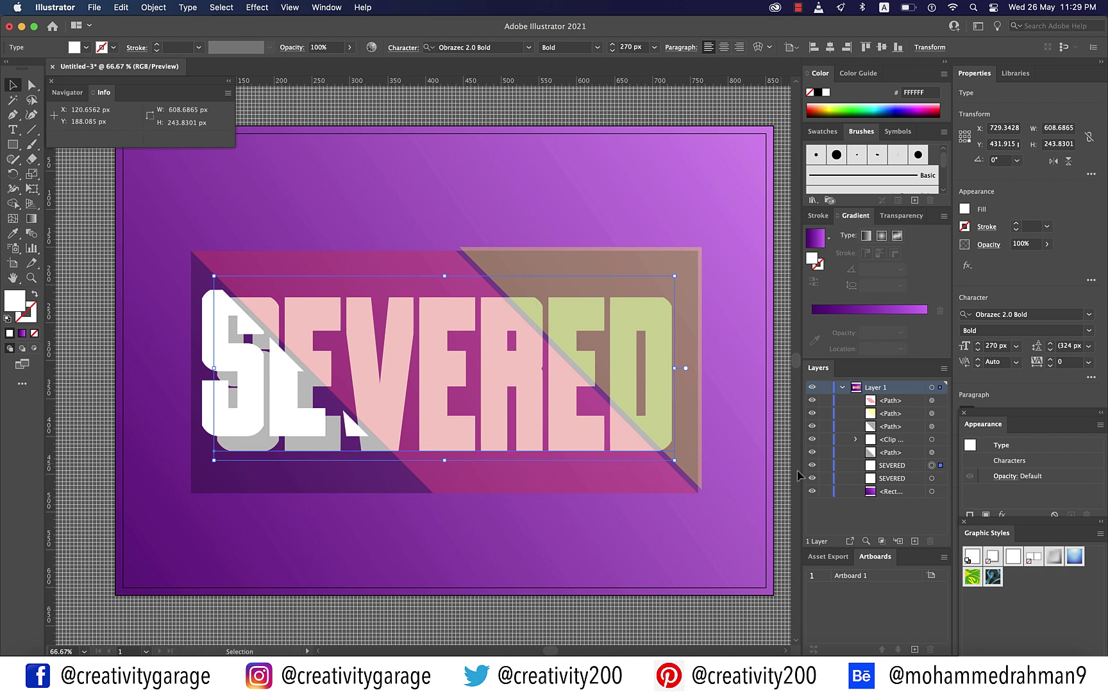
pyautogui.press('Right')
pyautogui.press('Right')
pyautogui.press('Right')
pyautogui.press('Right')
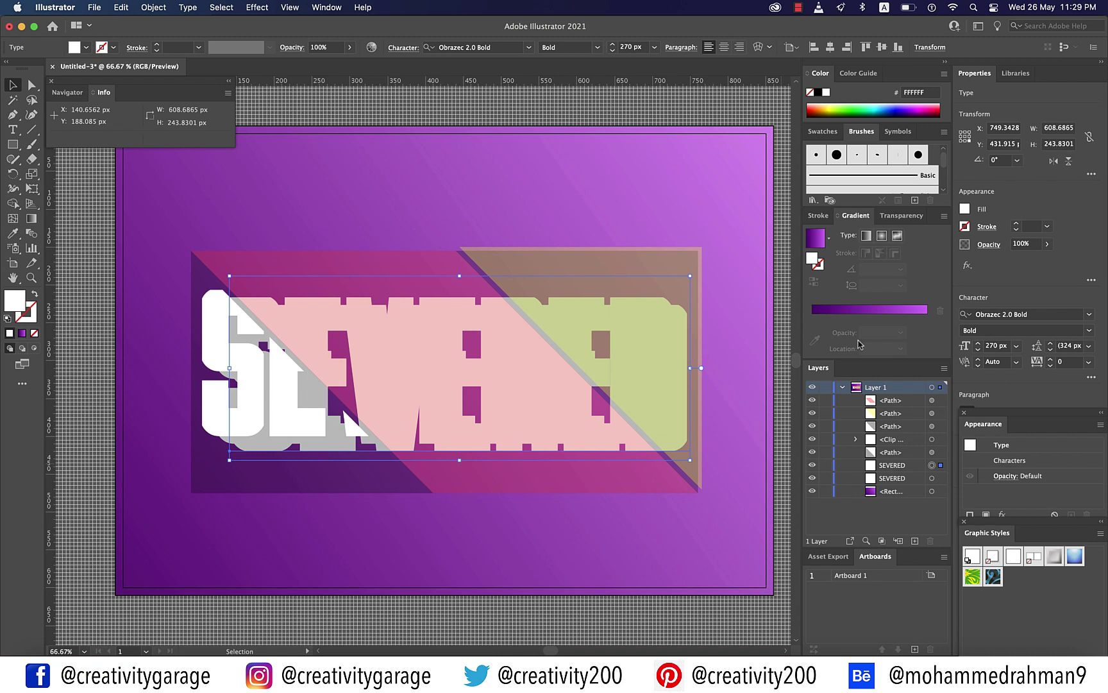
# Clip the lowered copy of the SEVERED text with the right yellow triangle as a clipping mask.
pyautogui.keyDown('shift'); pyautogui.click(693, 260); pyautogui.keyUp('shift')
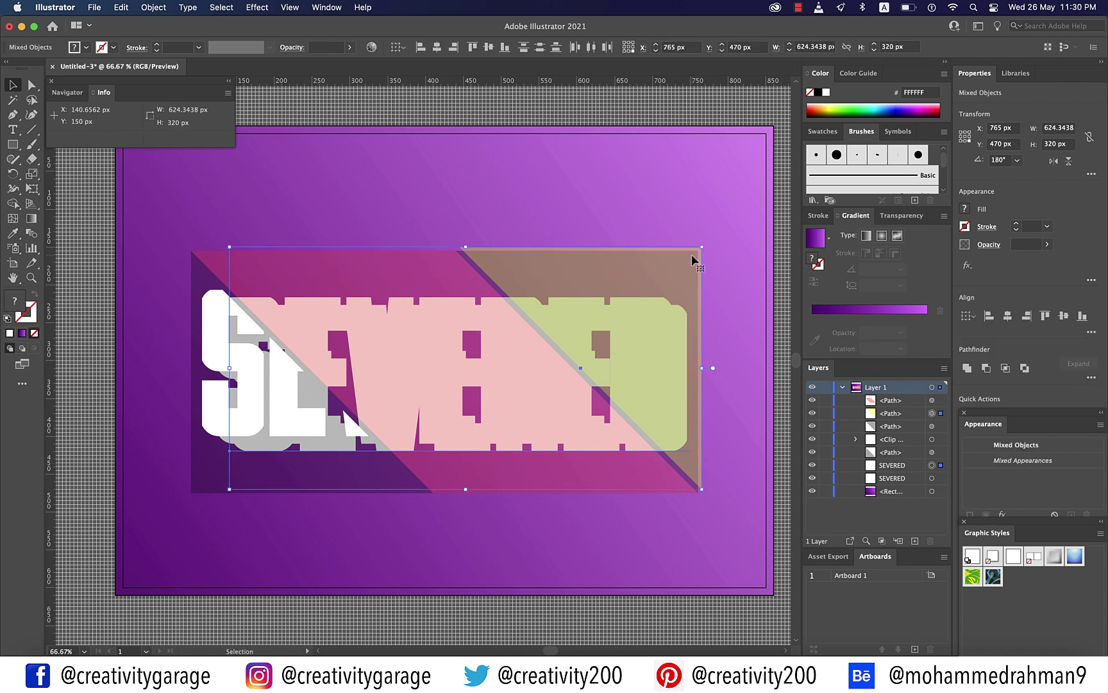
pyautogui.click(154, 7)
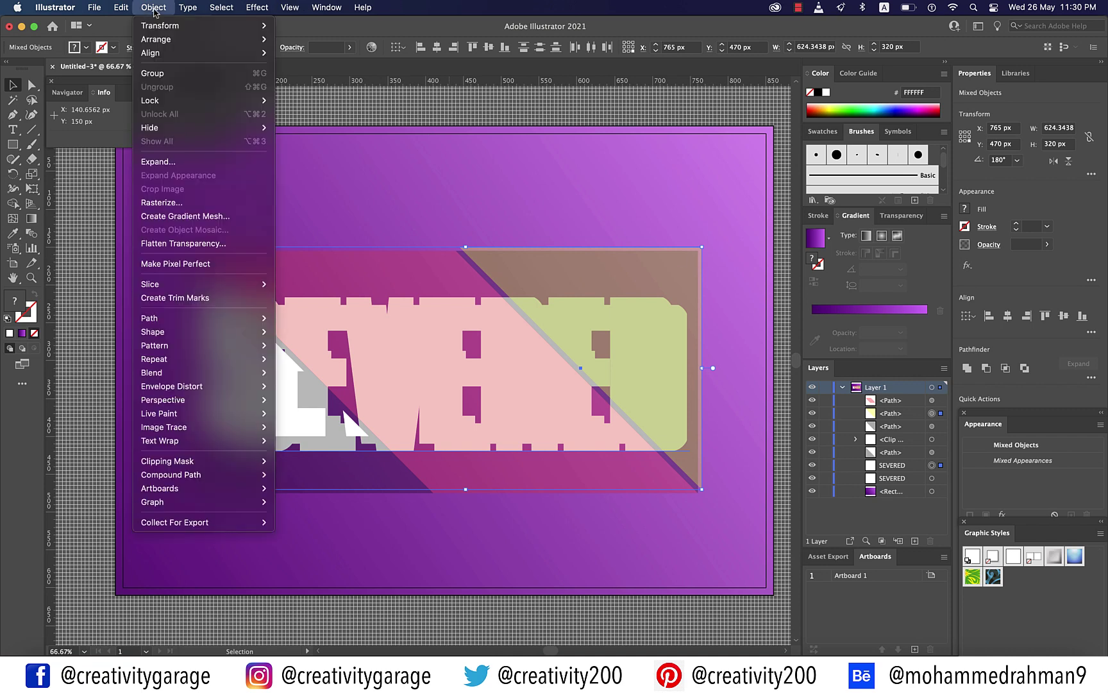
pyautogui.moveTo(212, 461)
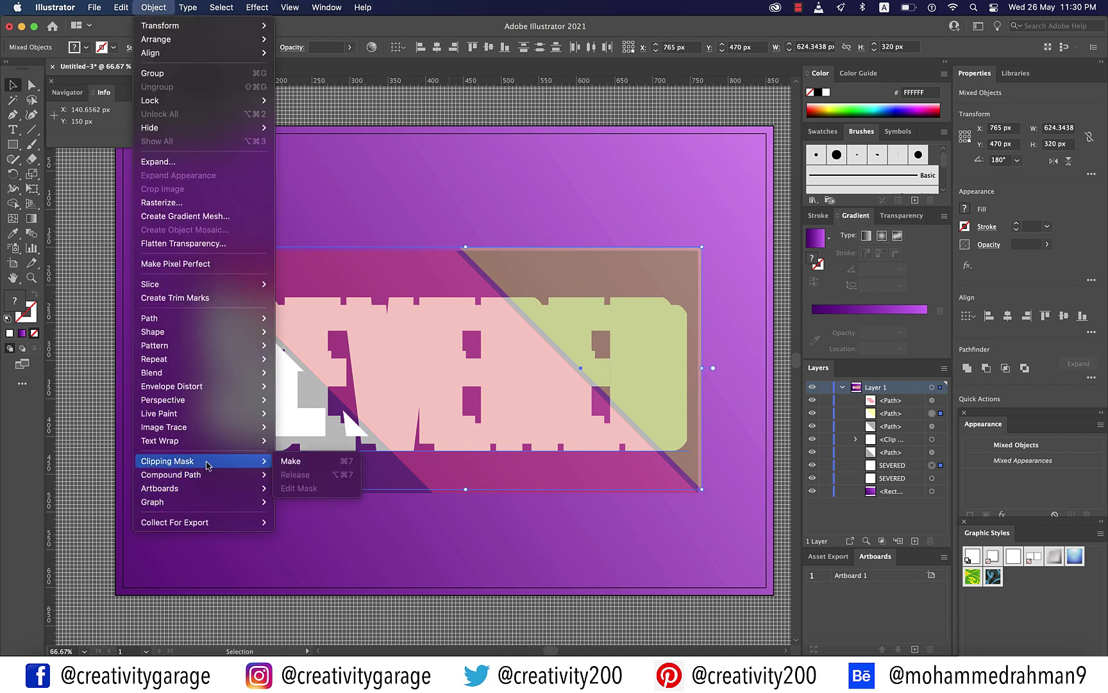
pyautogui.click(290, 462)
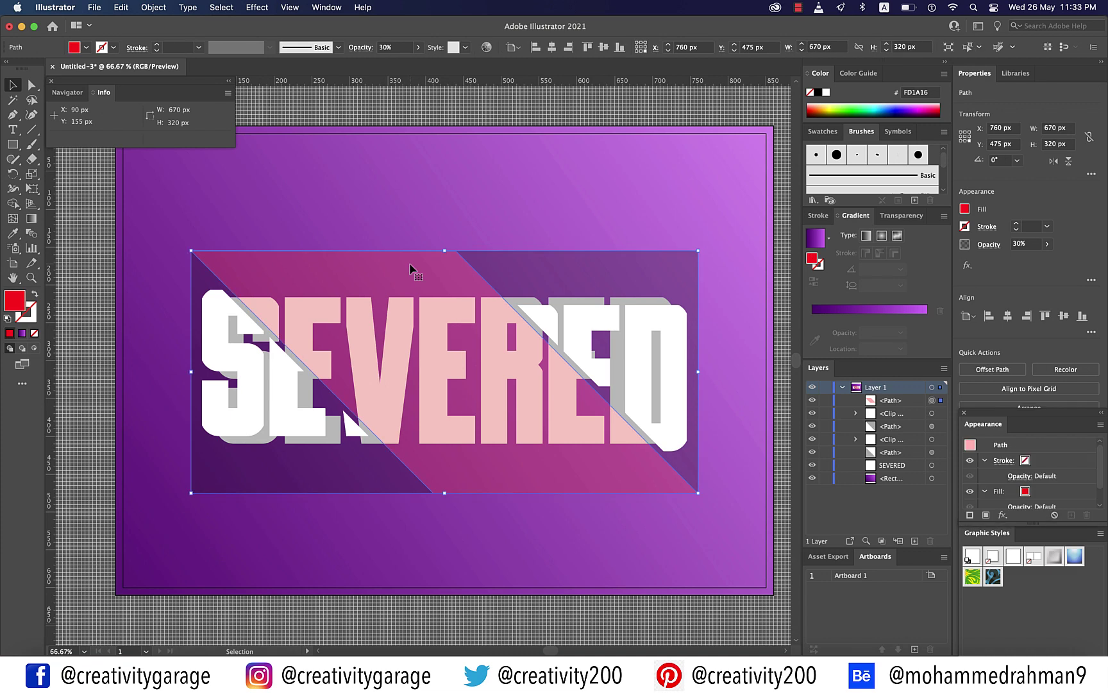
# Paste a copy of the red parallelogram directly in front of the original.
pyautogui.press('a')
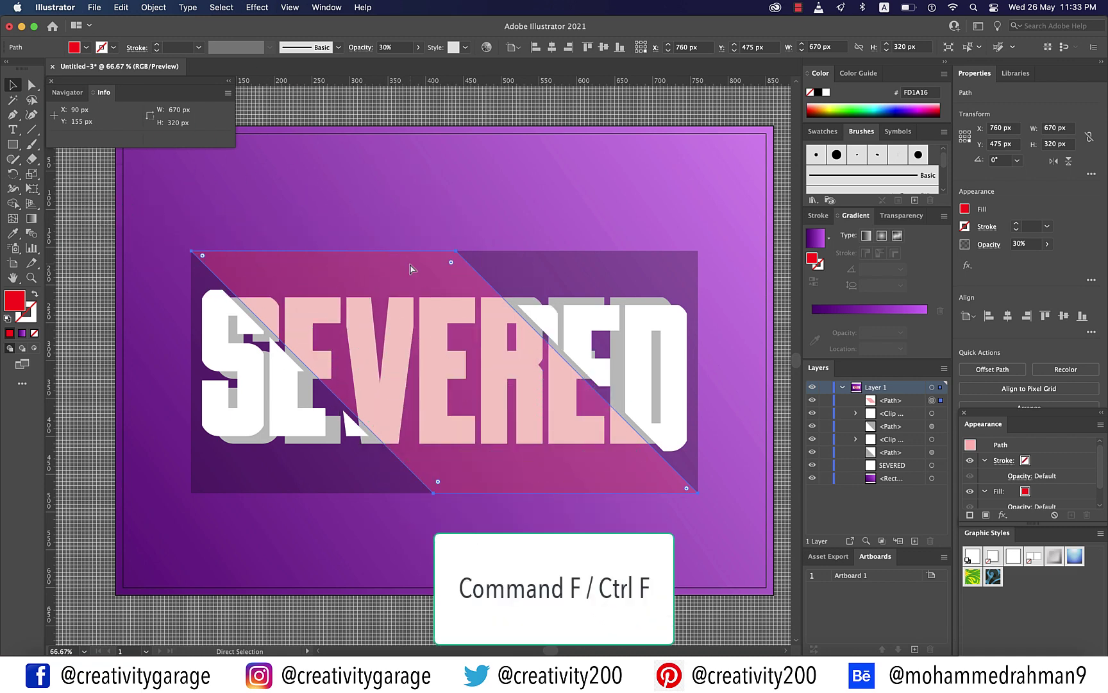
pyautogui.press('super+f')
pyautogui.press('v')
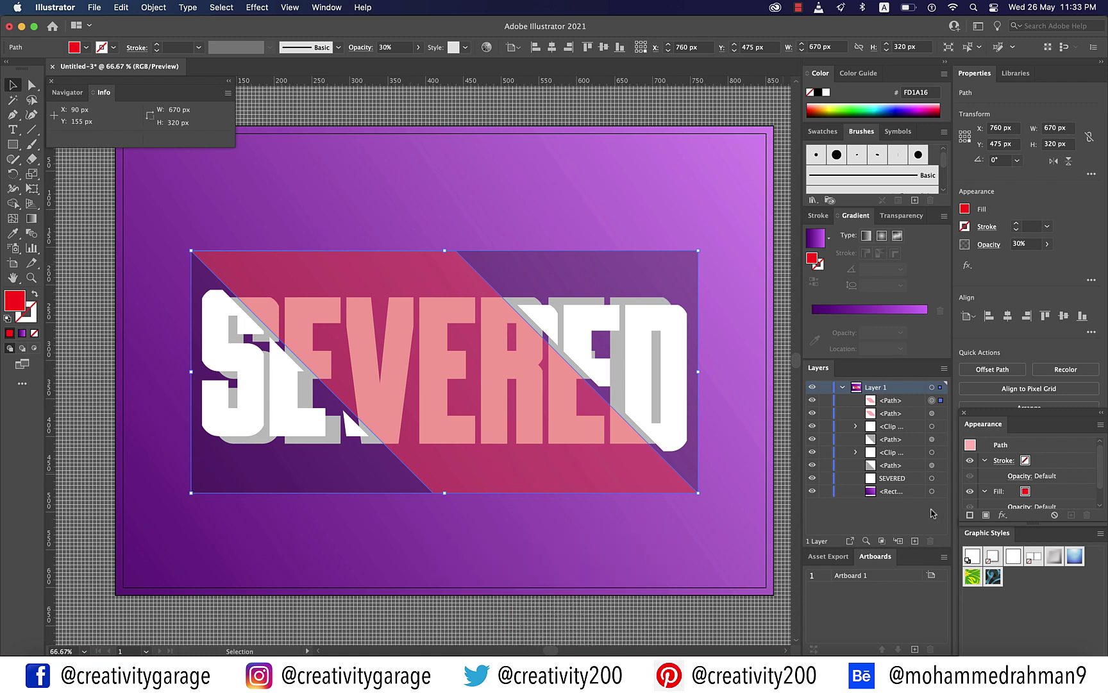
# Clip the original SEVERED text with the front red parallelogram copy as a clipping mask.
pyautogui.keyDown('shift'); pyautogui.click(933, 479); pyautogui.keyUp('shift')
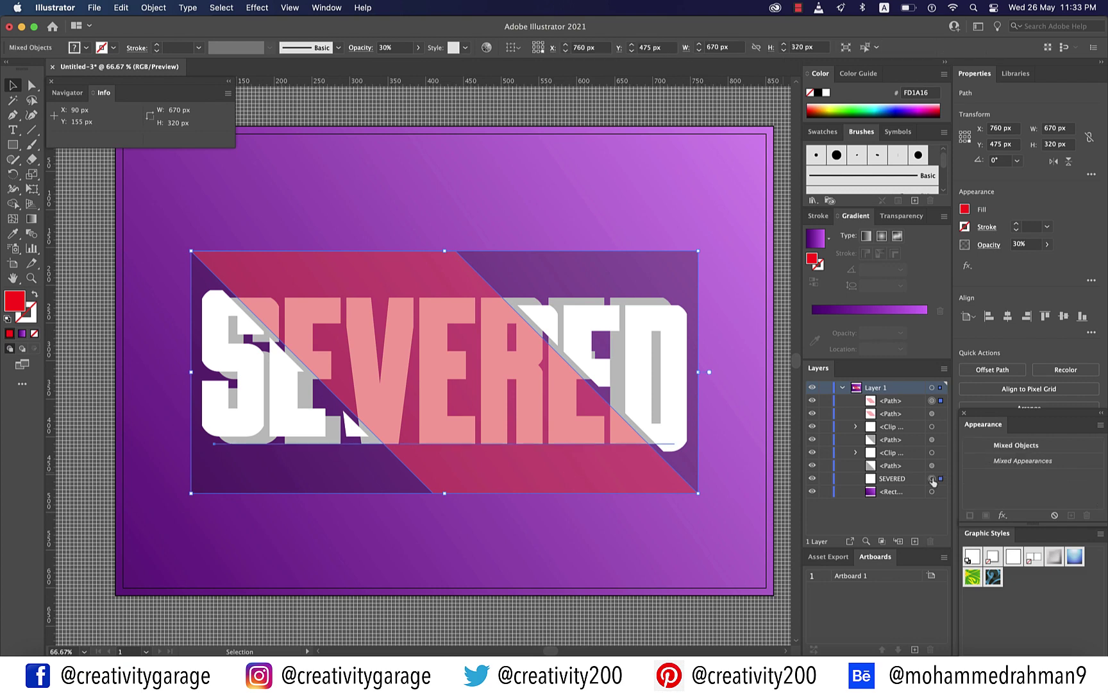
pyautogui.click(154, 8)
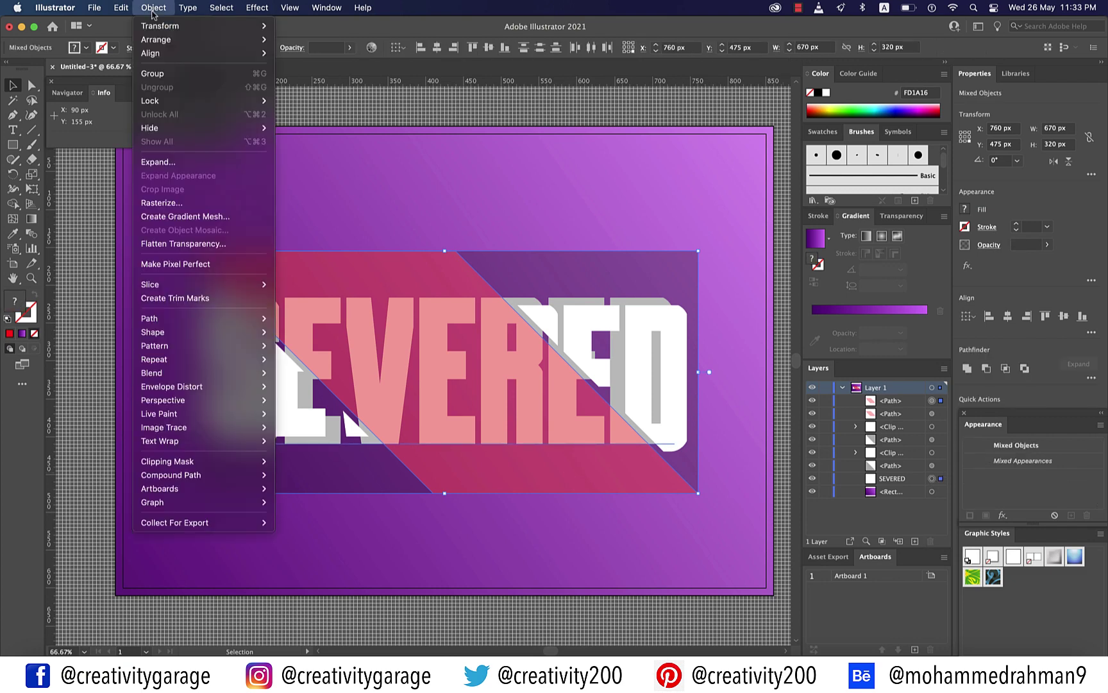
pyautogui.moveTo(236, 460)
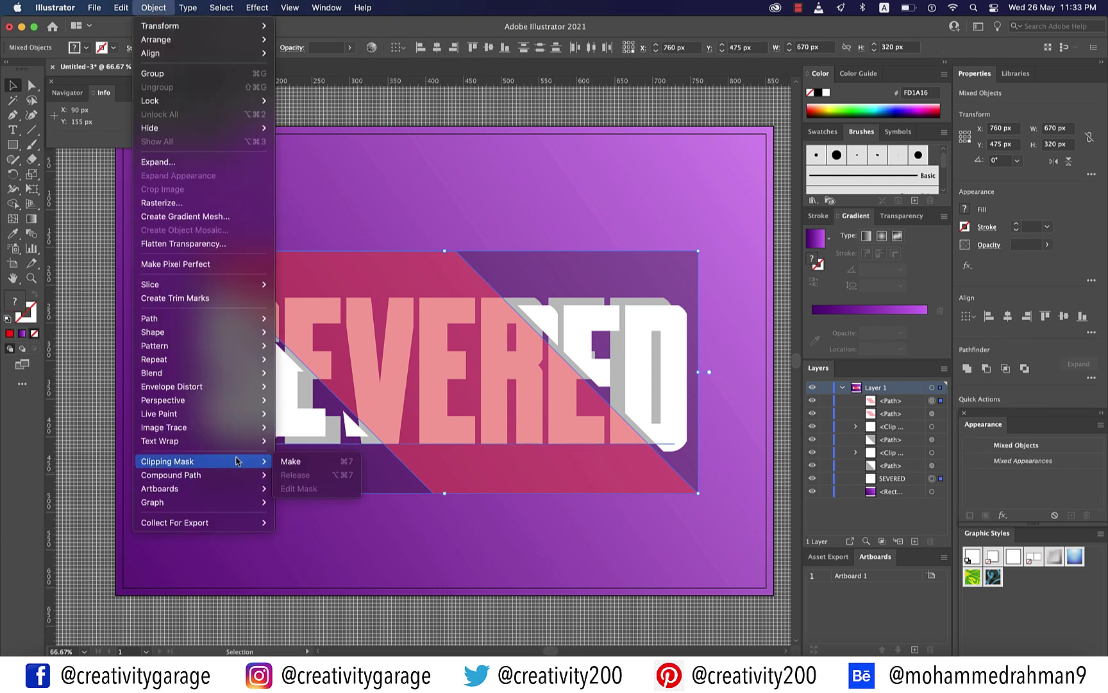
pyautogui.click(283, 462)
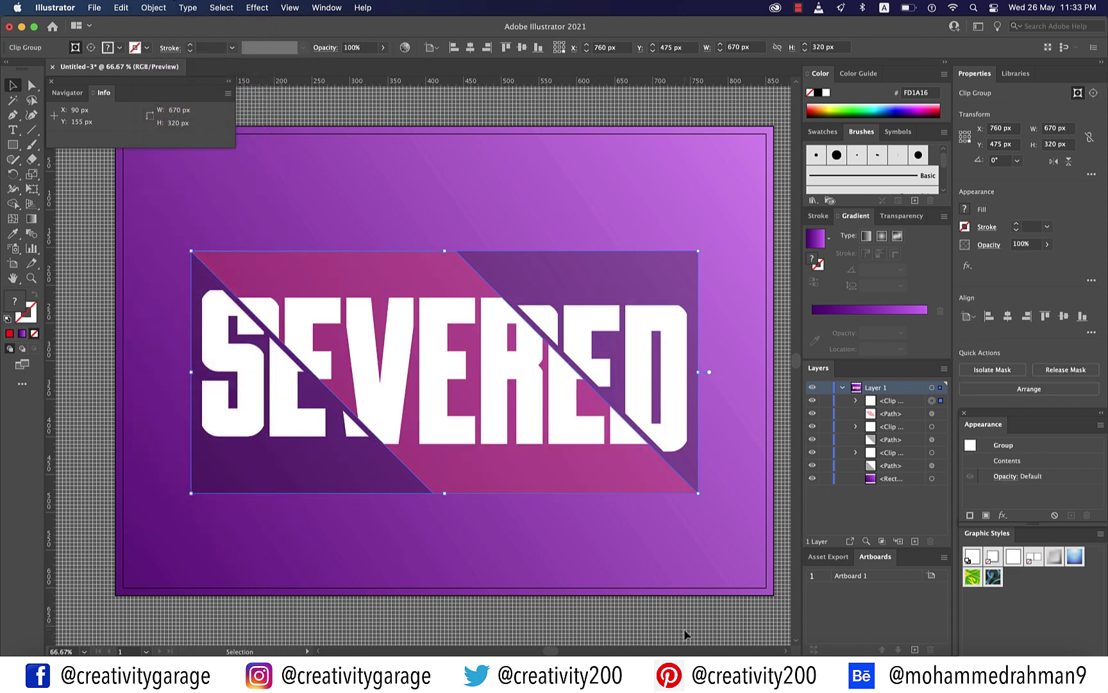
# Turn on Snap to Grid and paste a copy of the right dark triangle directly in front of the original.
pyautogui.click(290, 8)
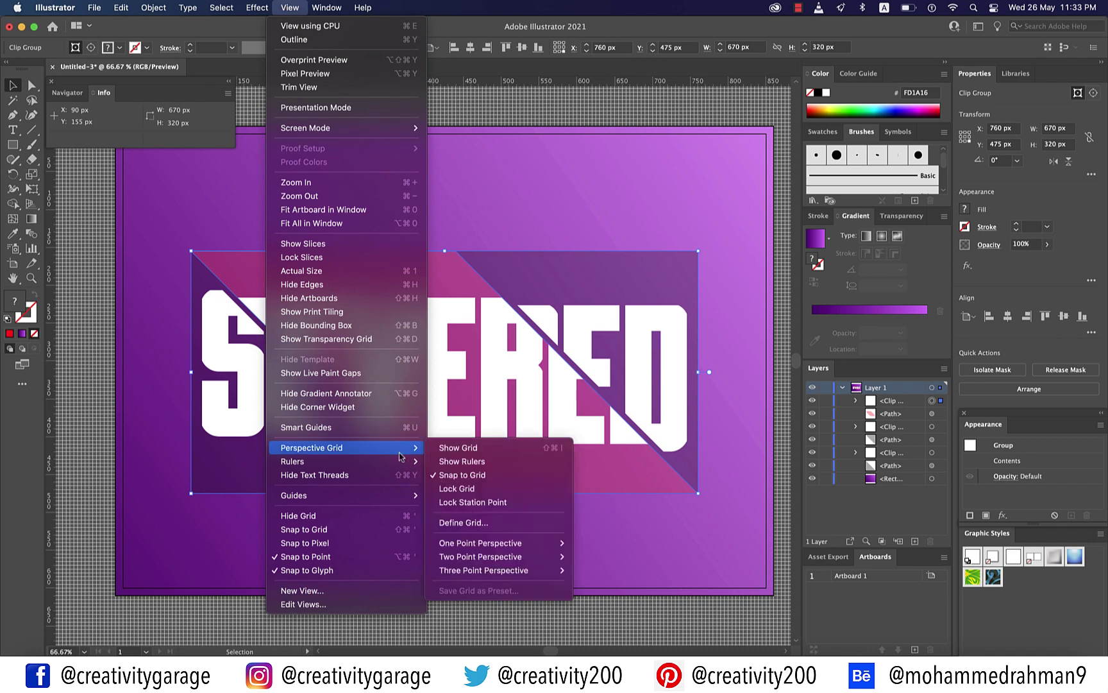
pyautogui.click(302, 530)
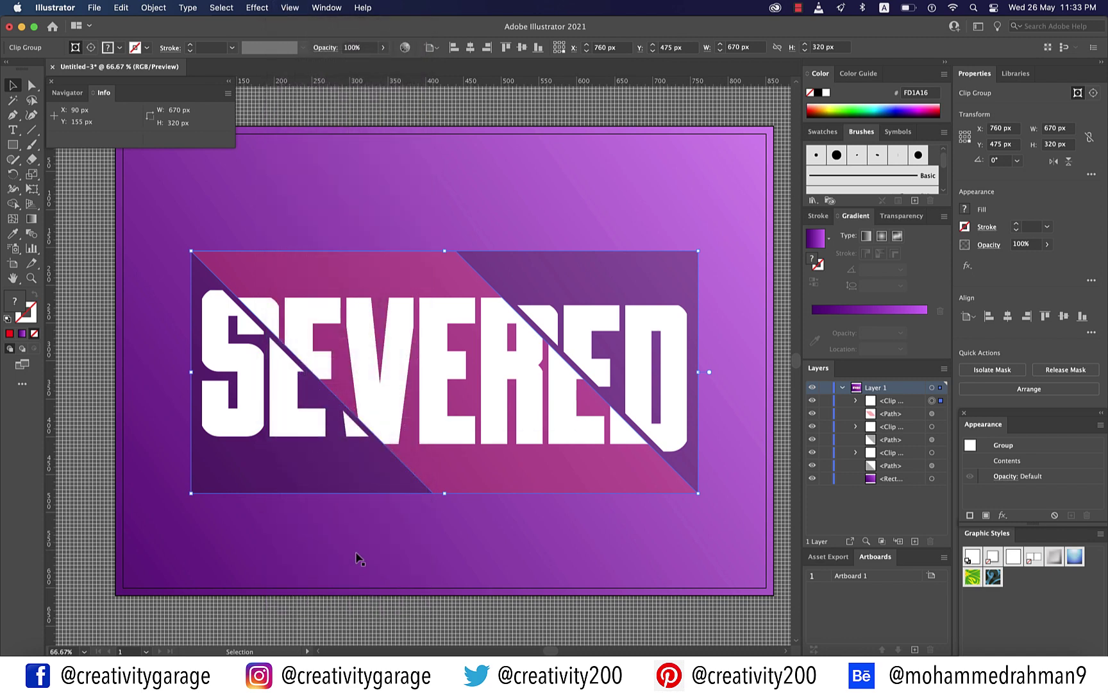
pyautogui.click(668, 280)
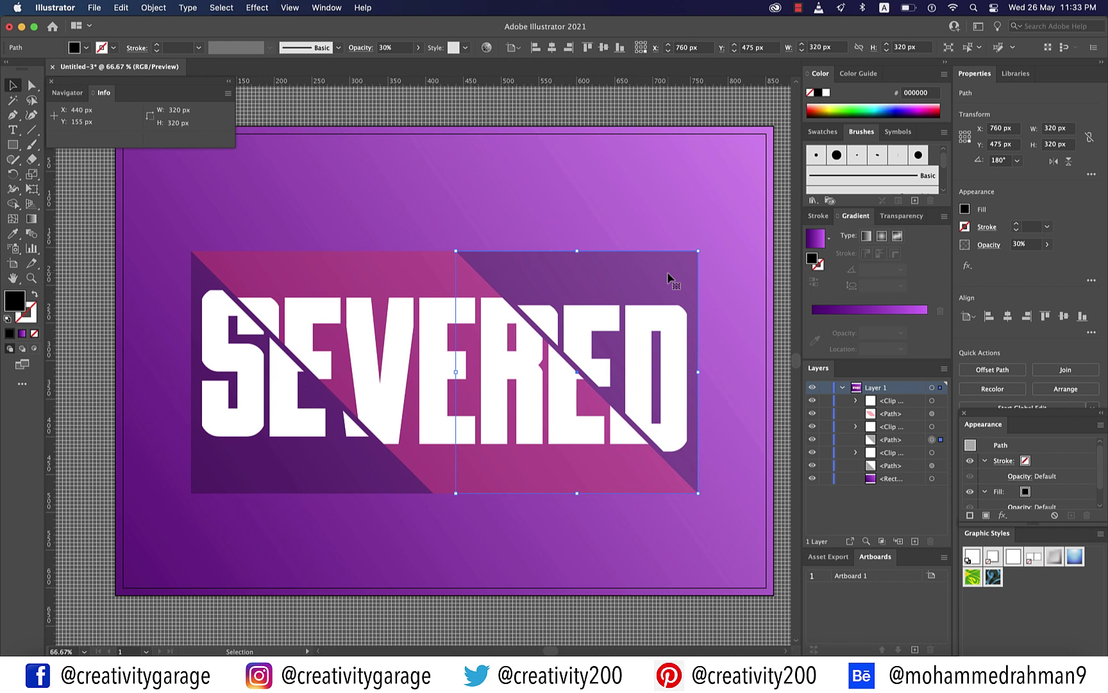
pyautogui.press('super+c')
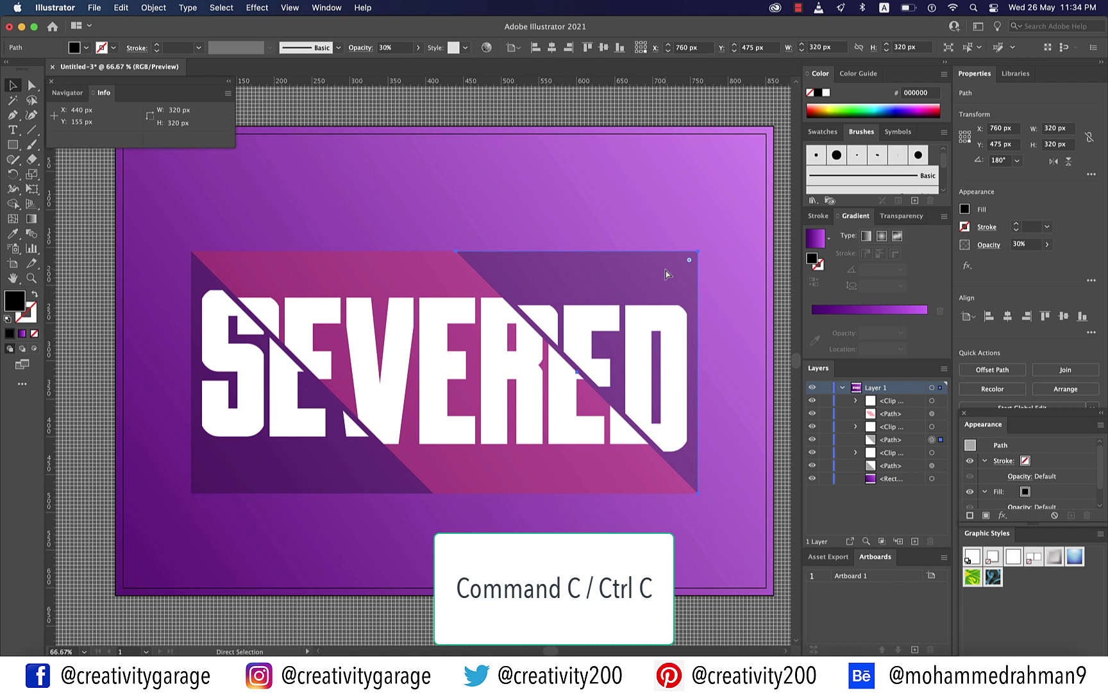
pyautogui.press('super+f')
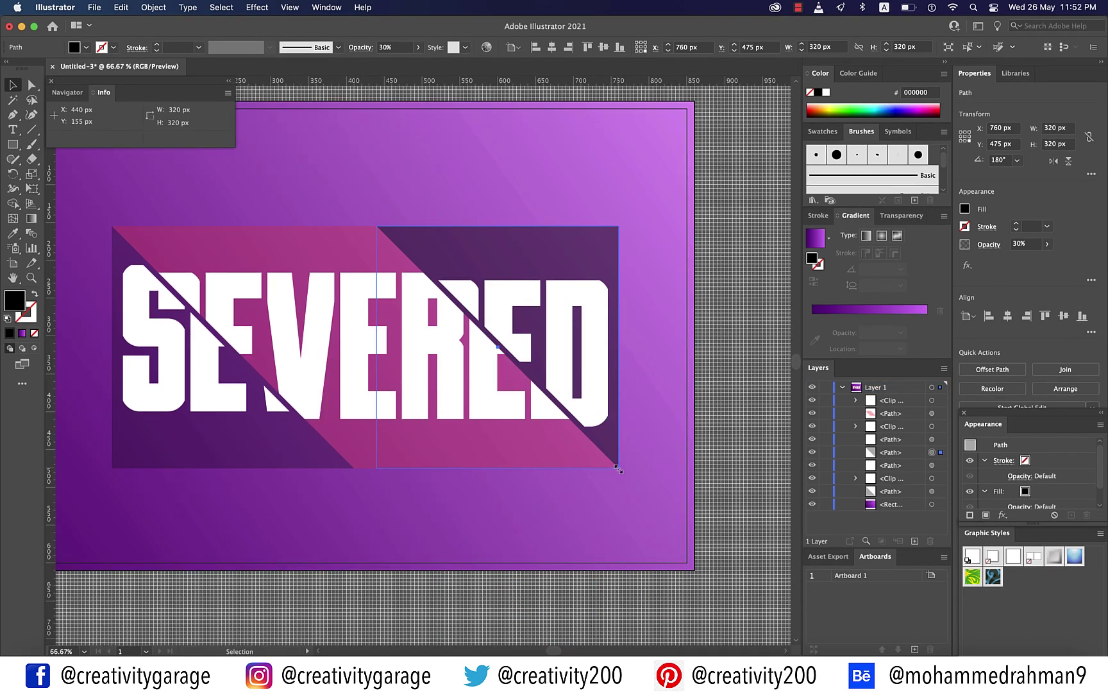
# Scale the right dark triangle's copy proportionally about its centre to 240 × 240 px.
pyautogui.moveTo(618, 469); pyautogui.dragTo(604, 453)
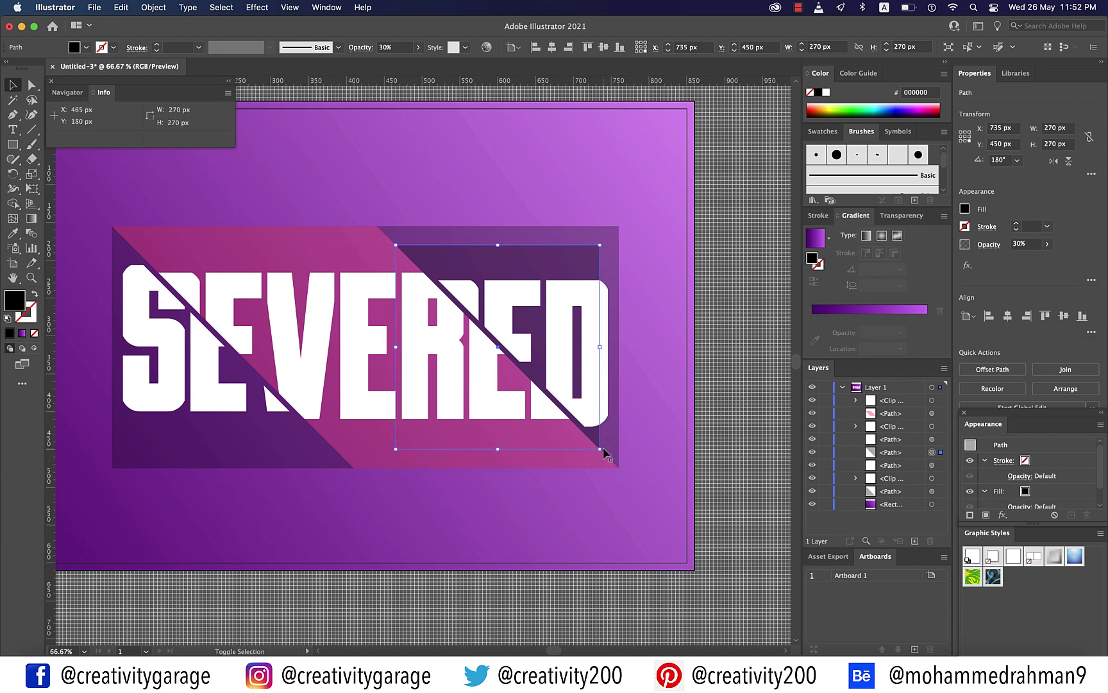
pyautogui.moveTo(603, 449); pyautogui.dragTo(591, 437)
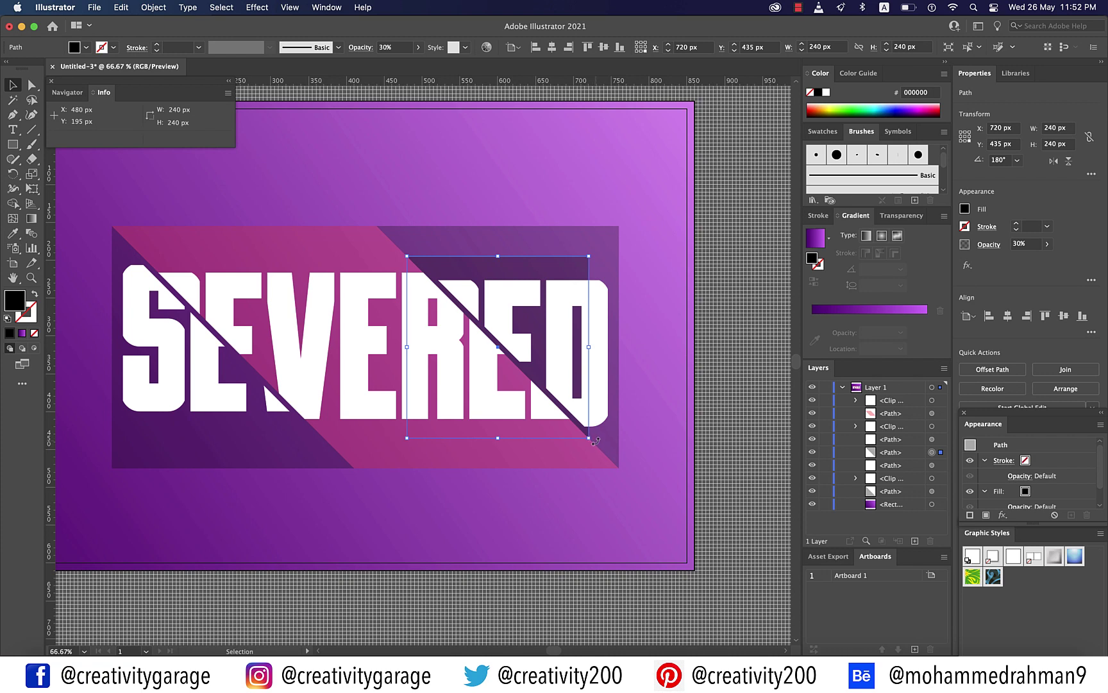
pyautogui.hscroll(1, 597, 442)
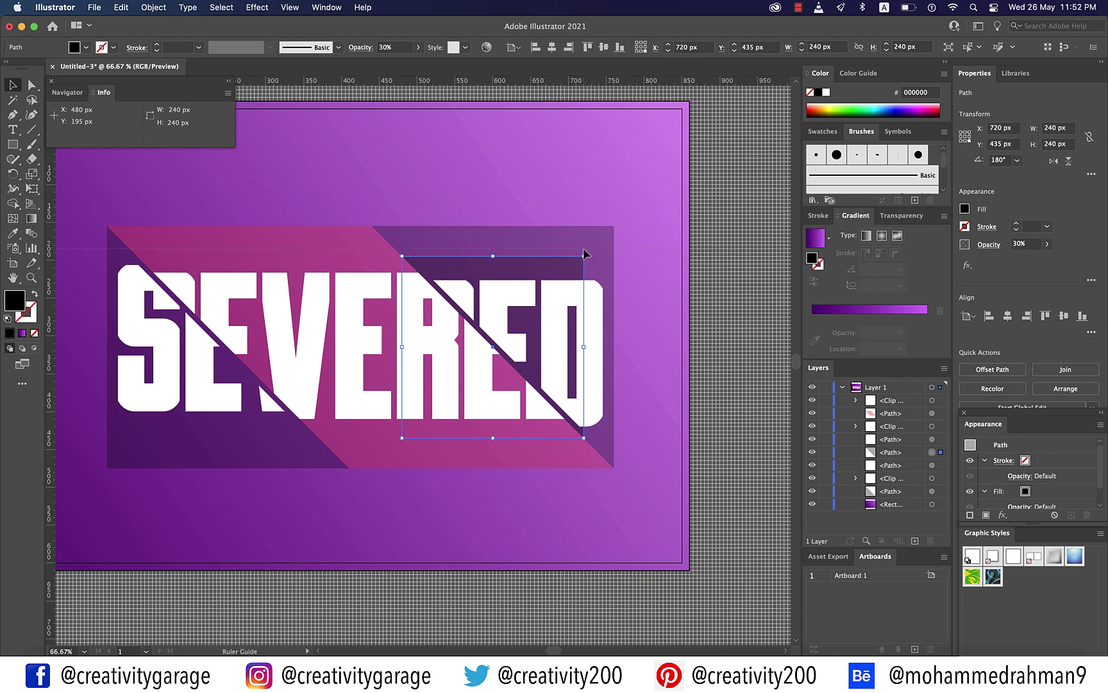
# Place horizontal guides along the top and bottom edges of the 240 px triangle inside the right dark triangle.
pyautogui.moveTo(583, 249); pyautogui.dragTo(586, 263)
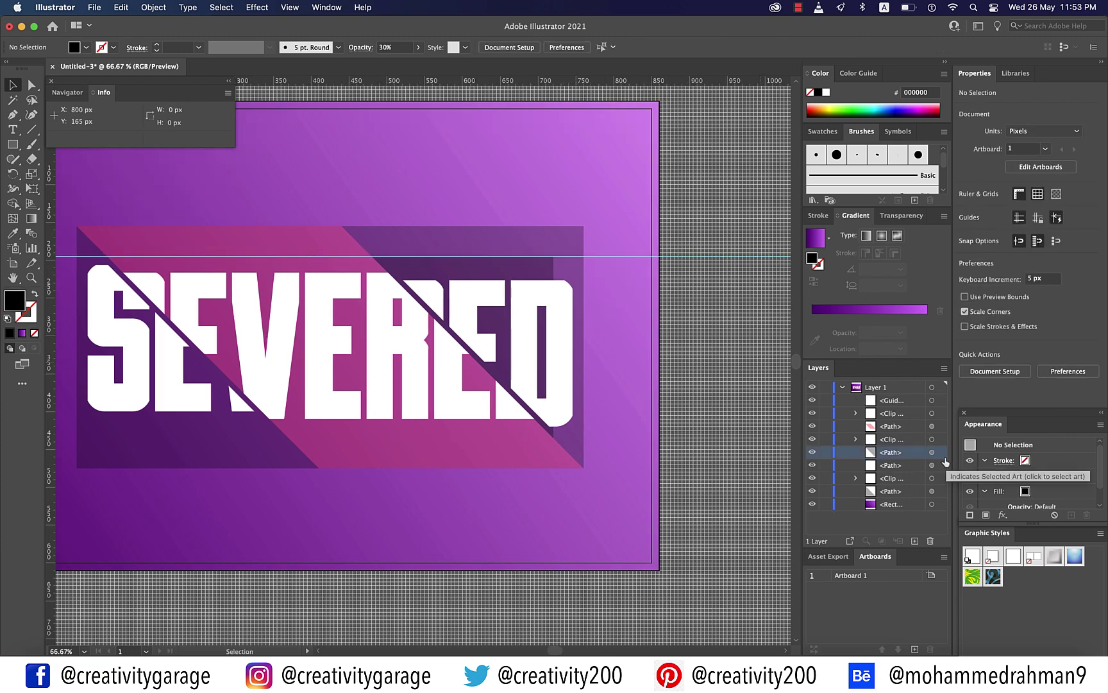
pyautogui.click(941, 452)
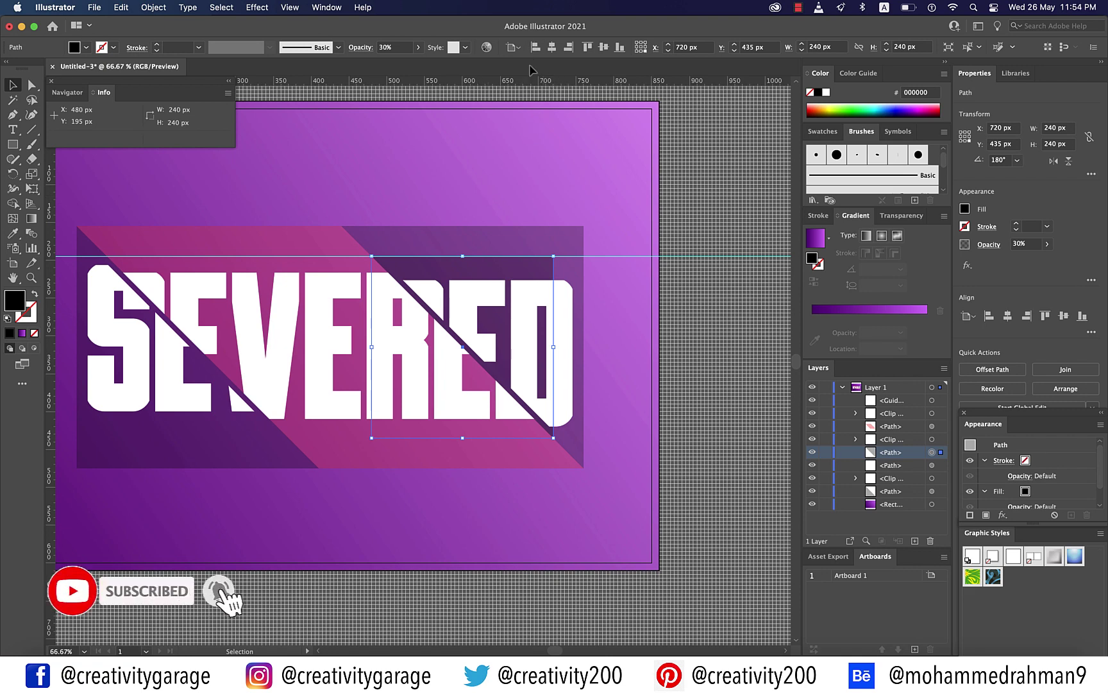
pyautogui.moveTo(535, 85); pyautogui.dragTo(568, 438)
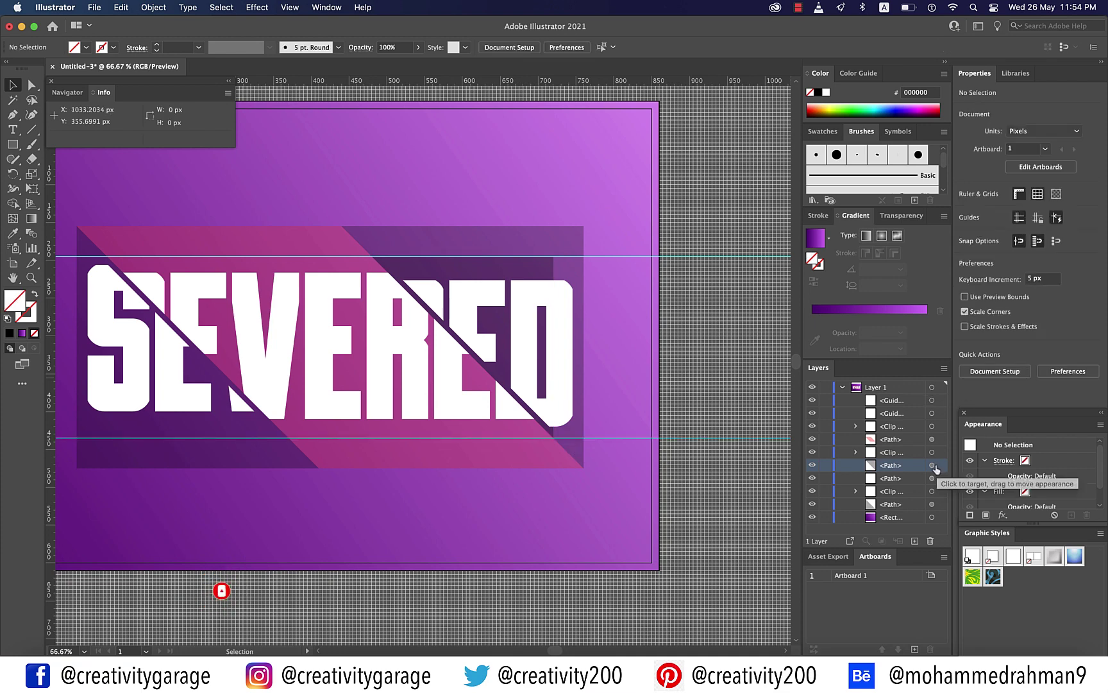
pyautogui.click(934, 467)
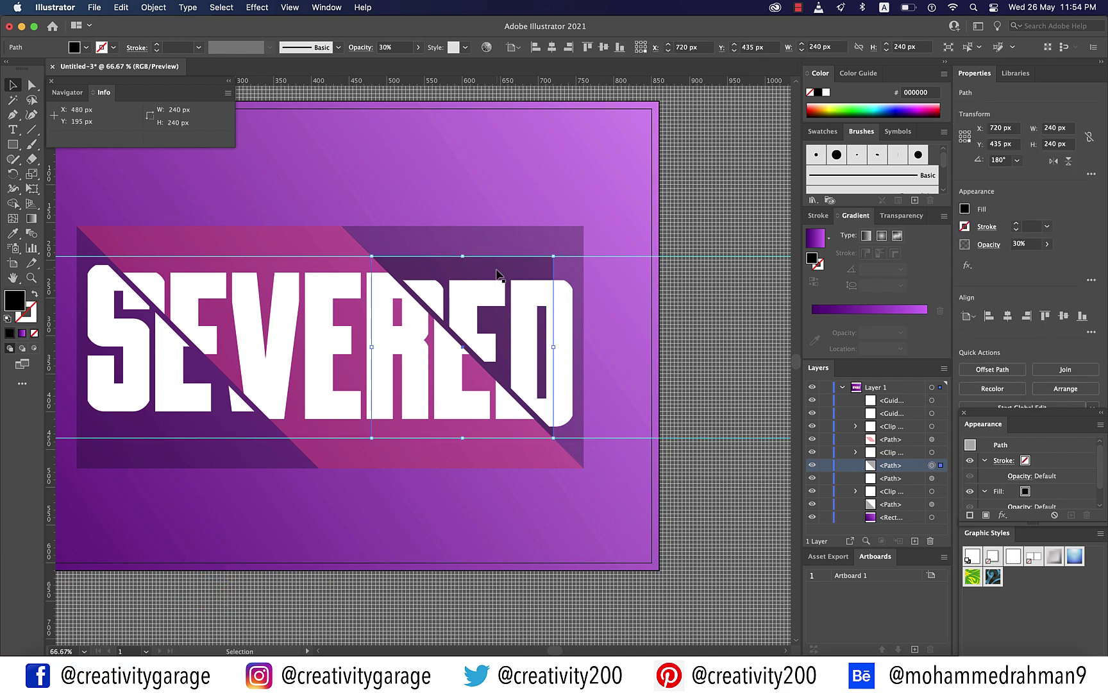
# Draw a straight line along the small right triangle's diagonal, from the upper guide to the lower guide.
pyautogui.press('super+1')
pyautogui.press('\\')
pyautogui.hscroll(3, 247, 254)
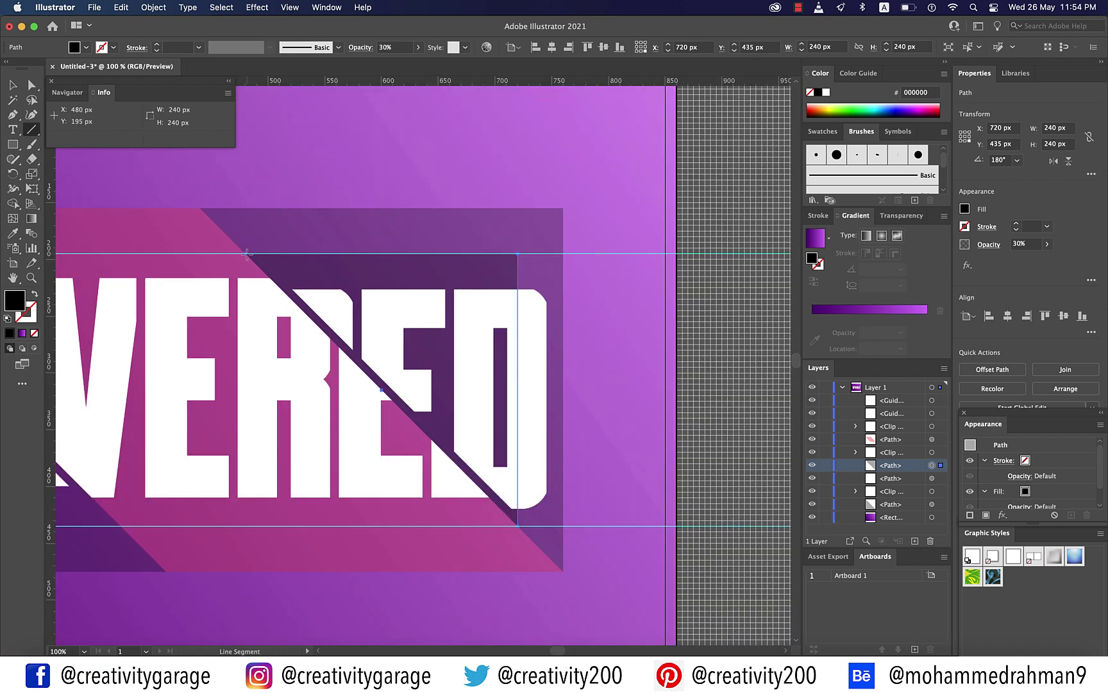
pyautogui.click(247, 254)
pyautogui.press('Escape')
pyautogui.moveTo(247, 254); pyautogui.dragTo(519, 528)
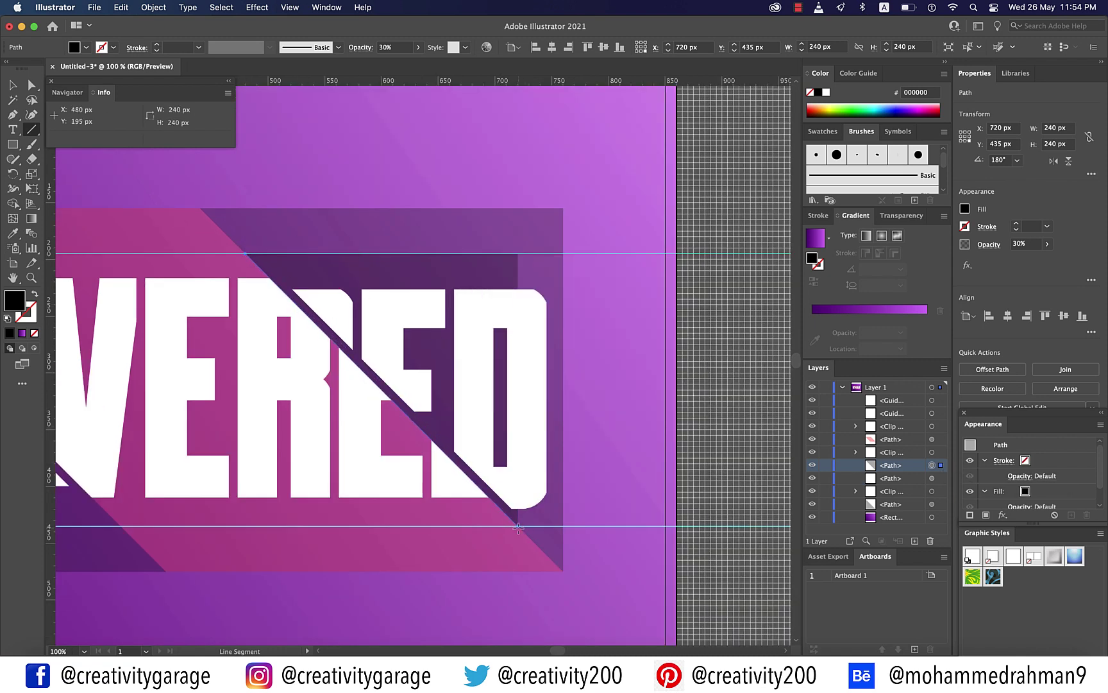
pyautogui.press('v')
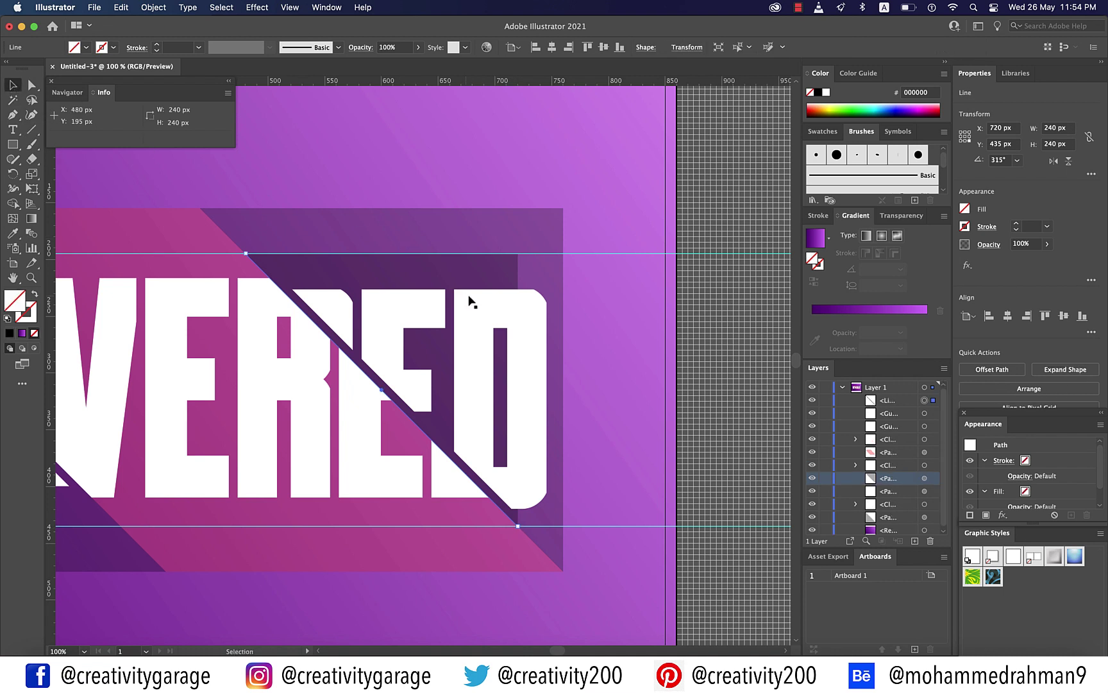
# Give the right diagonal line a dark purple stroke, colour #27004C.
pyautogui.click(965, 227)
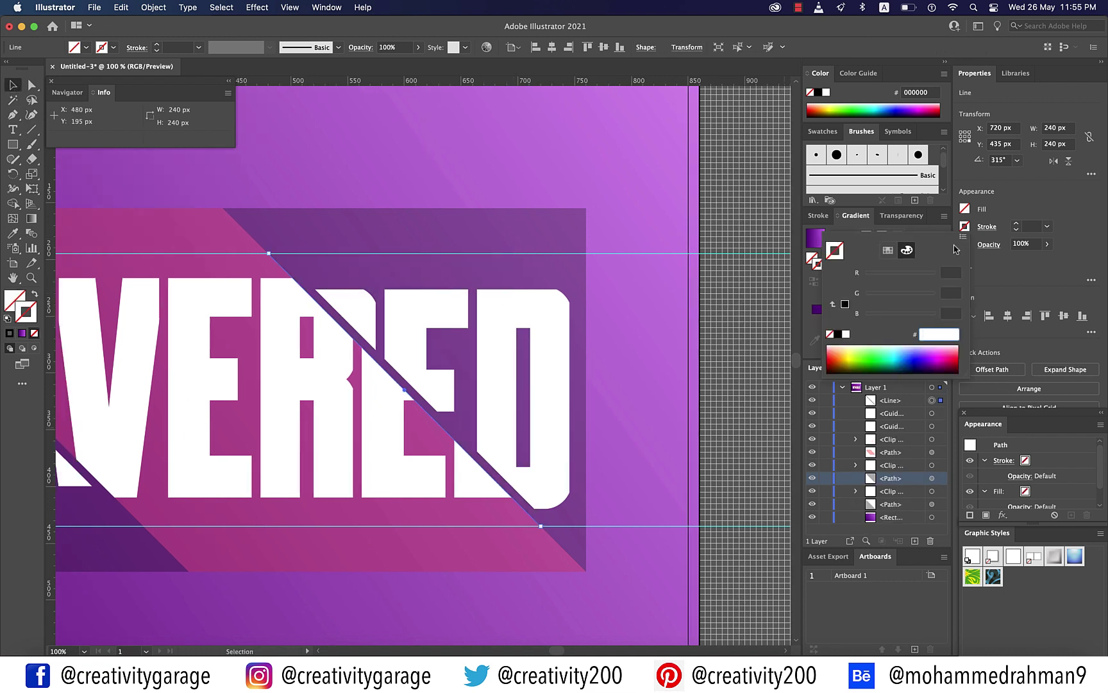
pyautogui.click(839, 334)
pyautogui.click(941, 275)
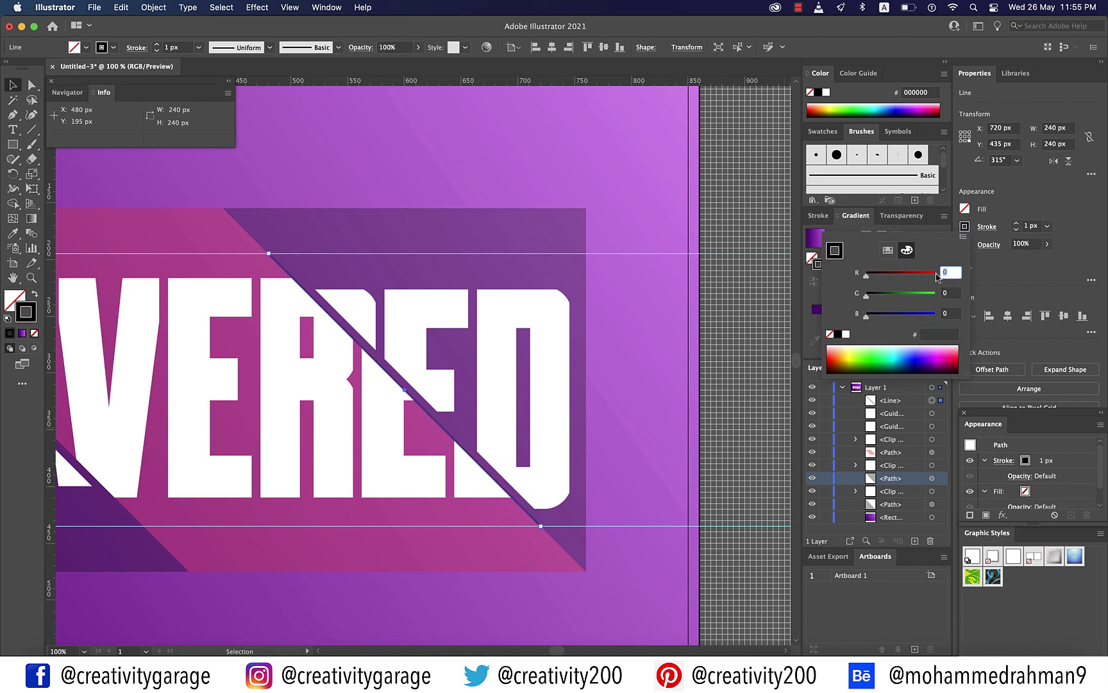
pyautogui.write('39')
pyautogui.press('Tab')
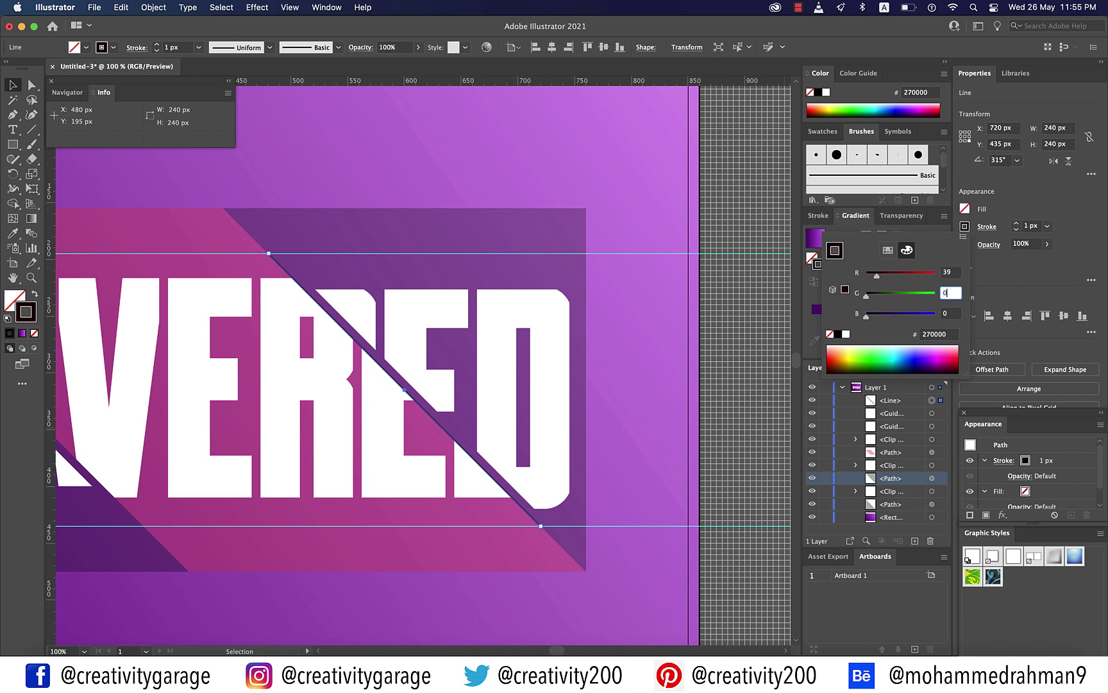
pyautogui.press('Tab')
pyautogui.press('Return')
# Set the right diagonal line's stroke weight to 20 px and apply the lens-shaped width profile that tapers at both ends.
pyautogui.click(1047, 226)
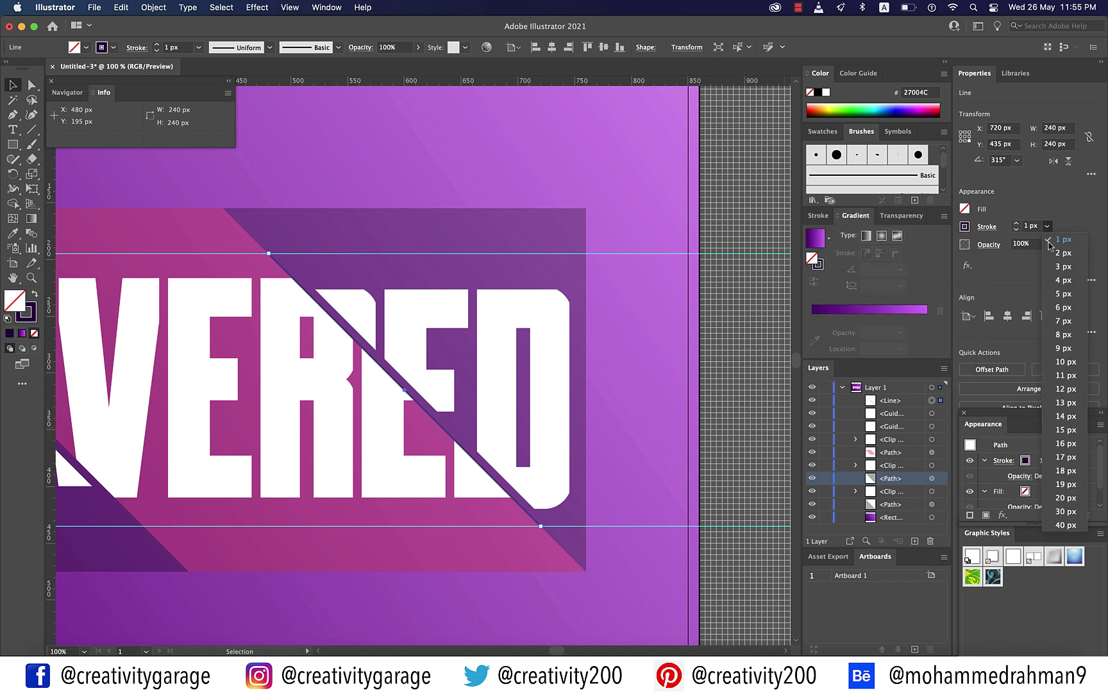
pyautogui.click(1068, 503)
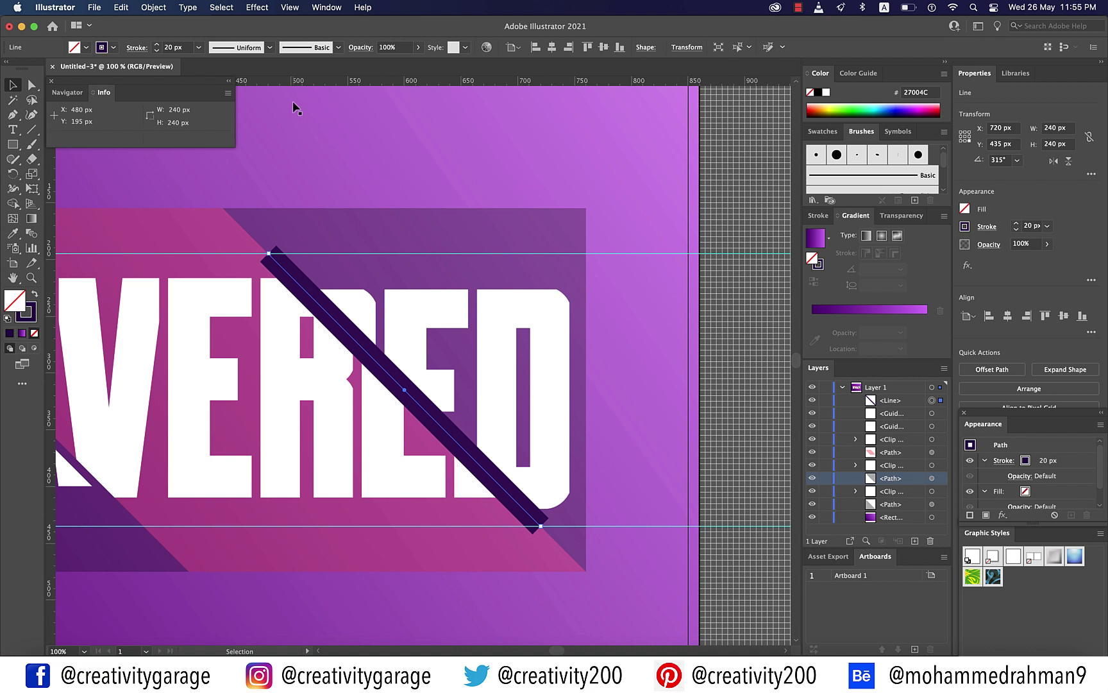
pyautogui.click(268, 48)
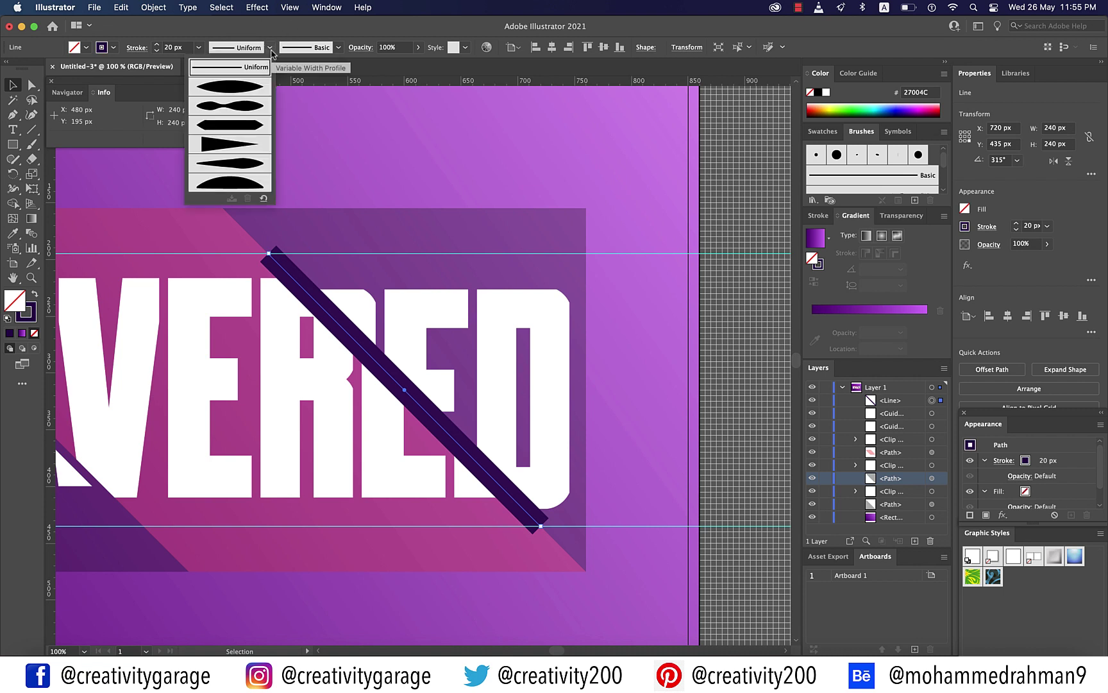
pyautogui.click(239, 88)
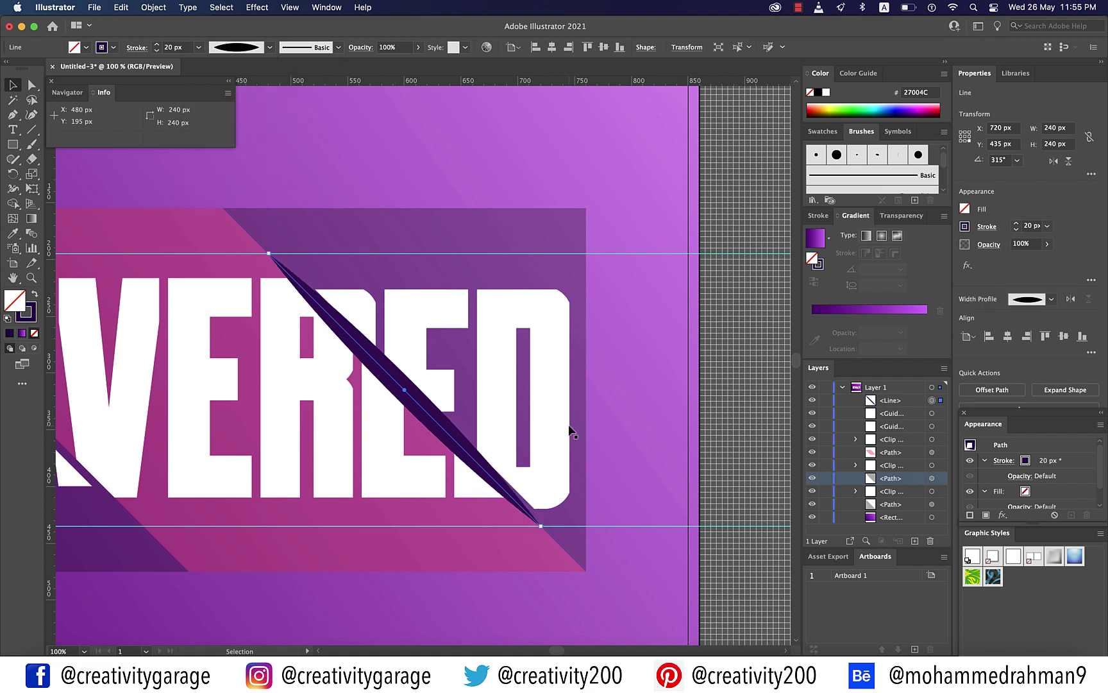
# Paste a copy of the left dark triangle in front and scale it proportionally about its centre to 280 × 280 px.
pyautogui.hscroll(-5, 569, 430)
pyautogui.hscroll(-4, 569, 429)
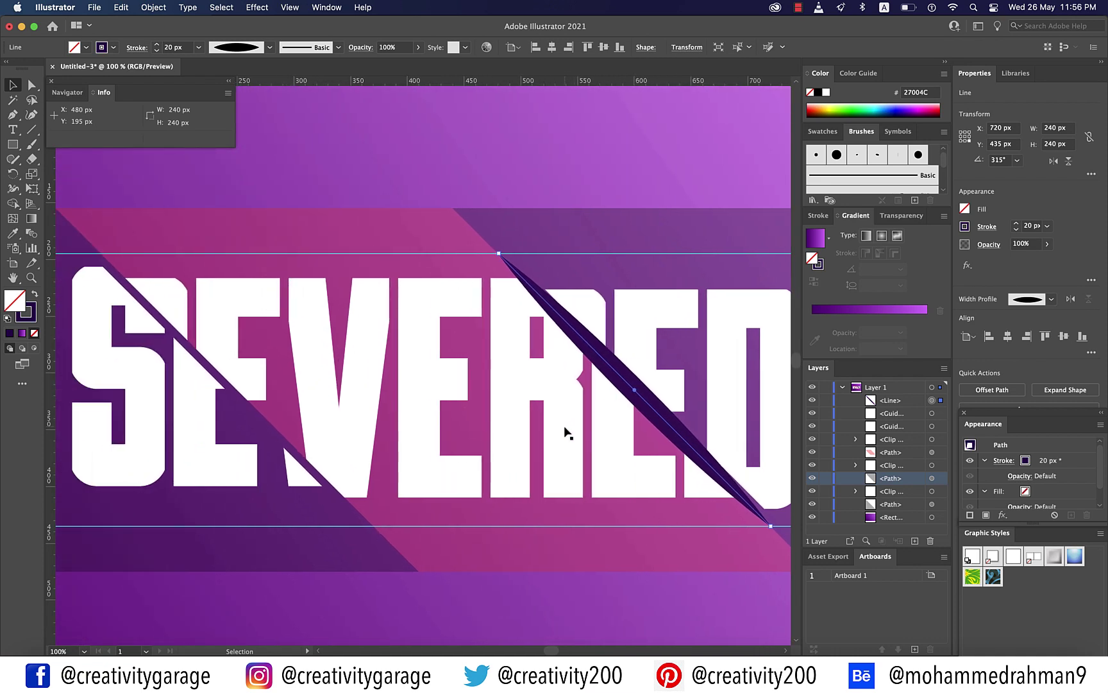
pyautogui.hscroll(-7, 354, 551)
pyautogui.click(352, 552)
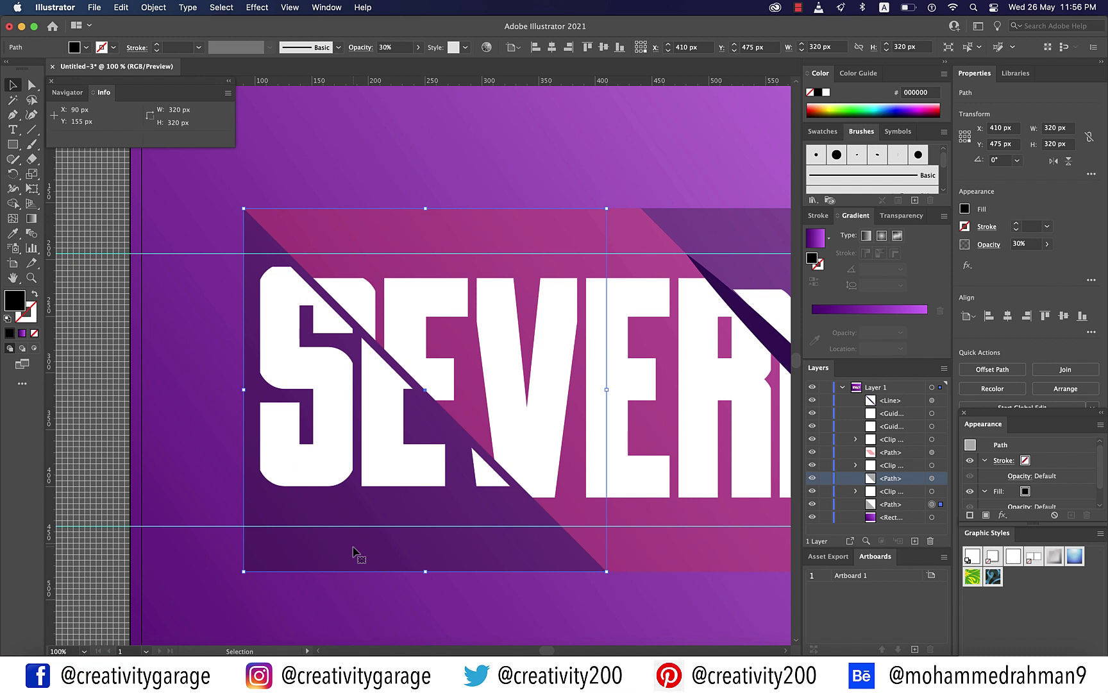
pyautogui.press('super+c')
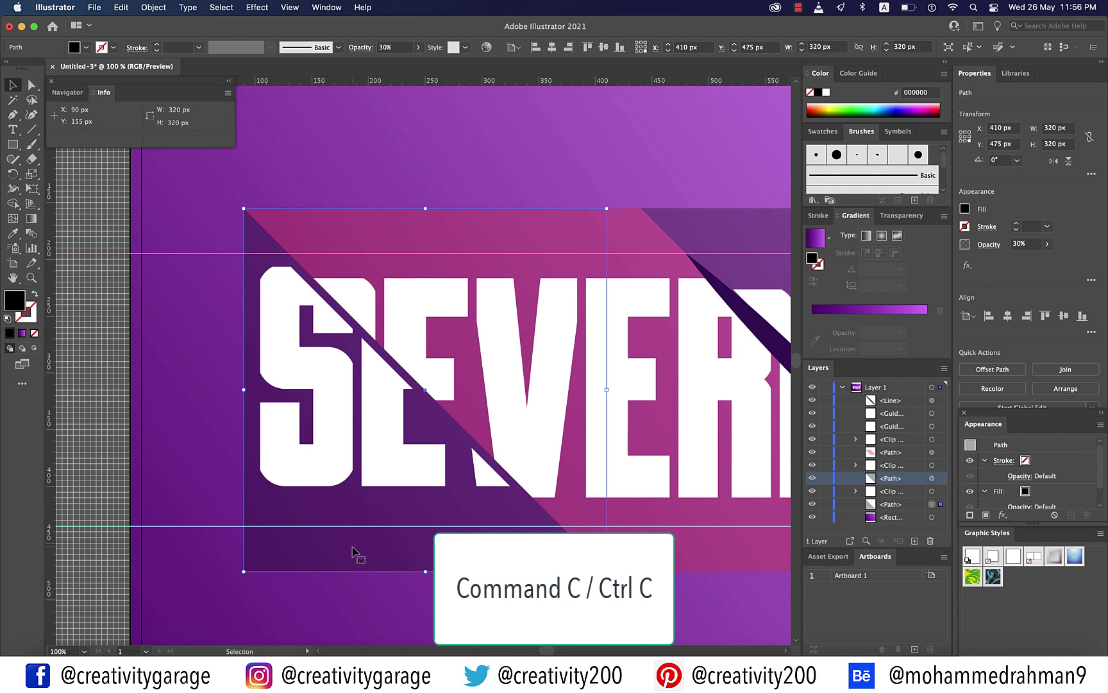
pyautogui.press('super+f')
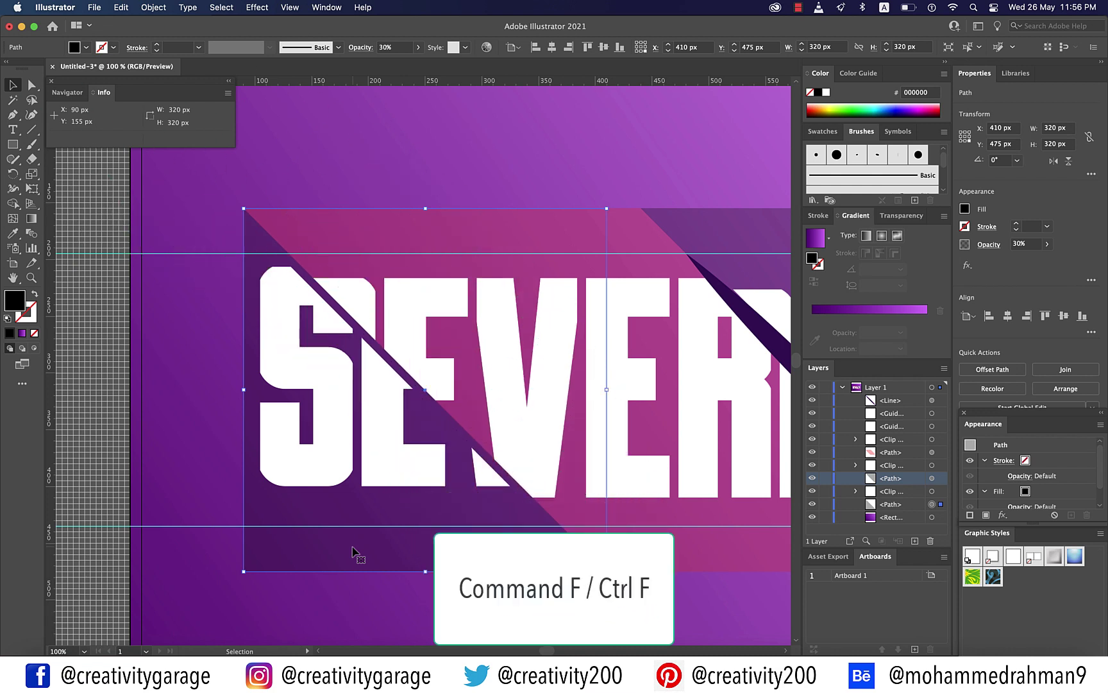
pyautogui.press('super+f')
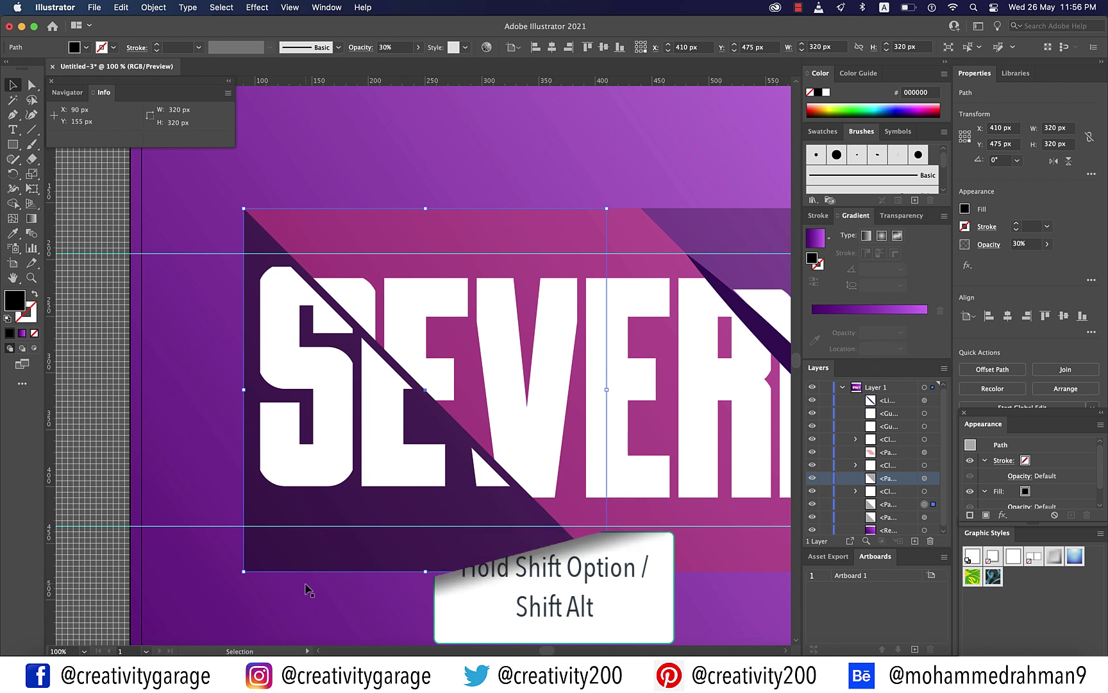
pyautogui.moveTo(607, 571); pyautogui.dragTo(582, 557)
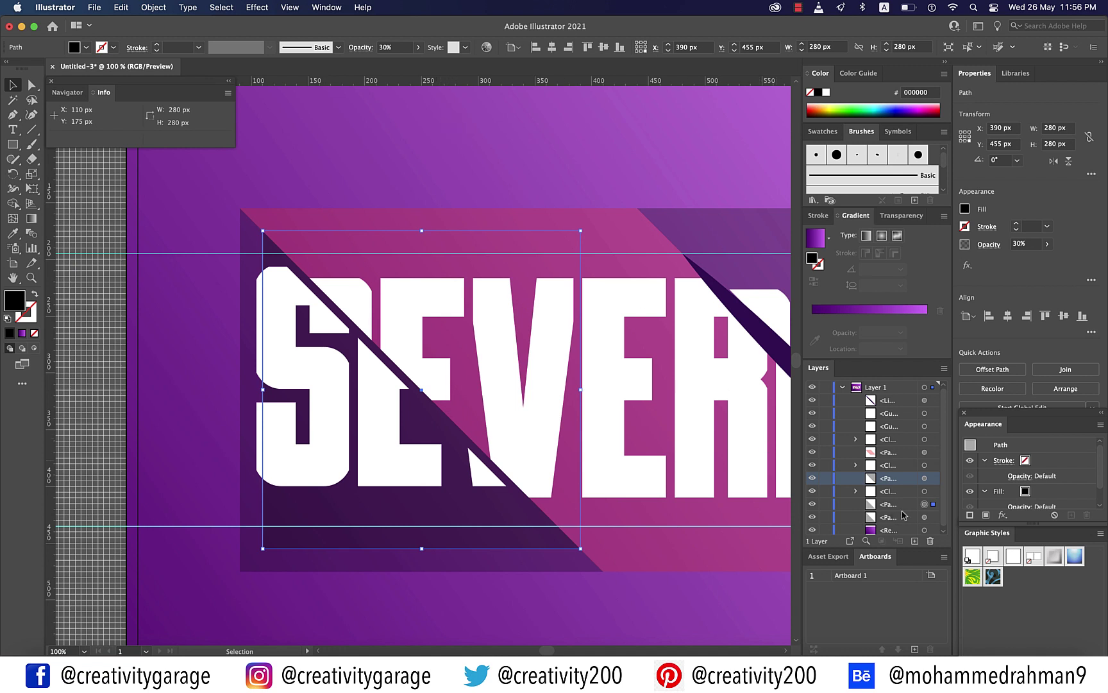
# Place horizontal guides along the top and bottom edges of the left triangle's 280 px copy.
pyautogui.scroll(-1, 922, 513)
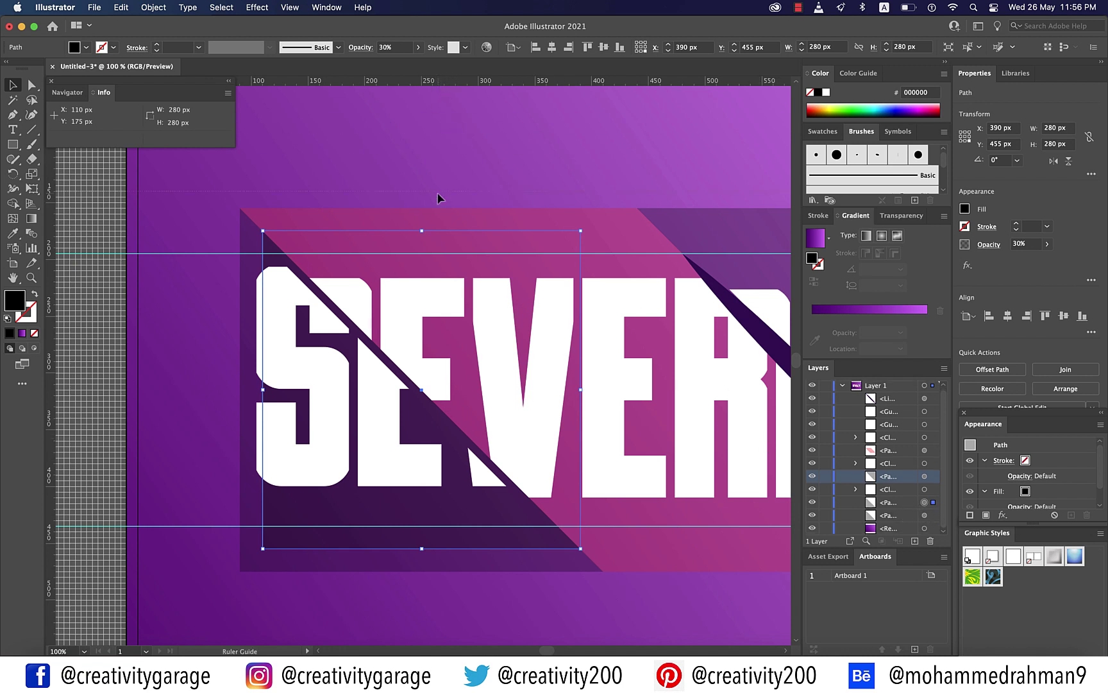
pyautogui.click(433, 229)
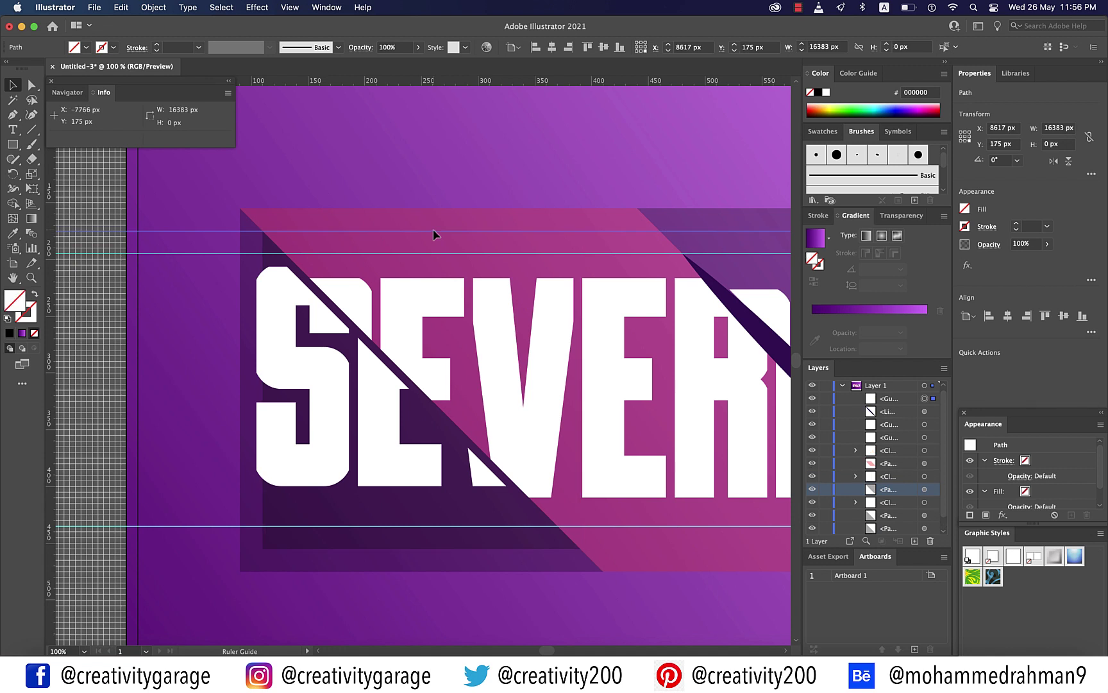
pyautogui.click(926, 516)
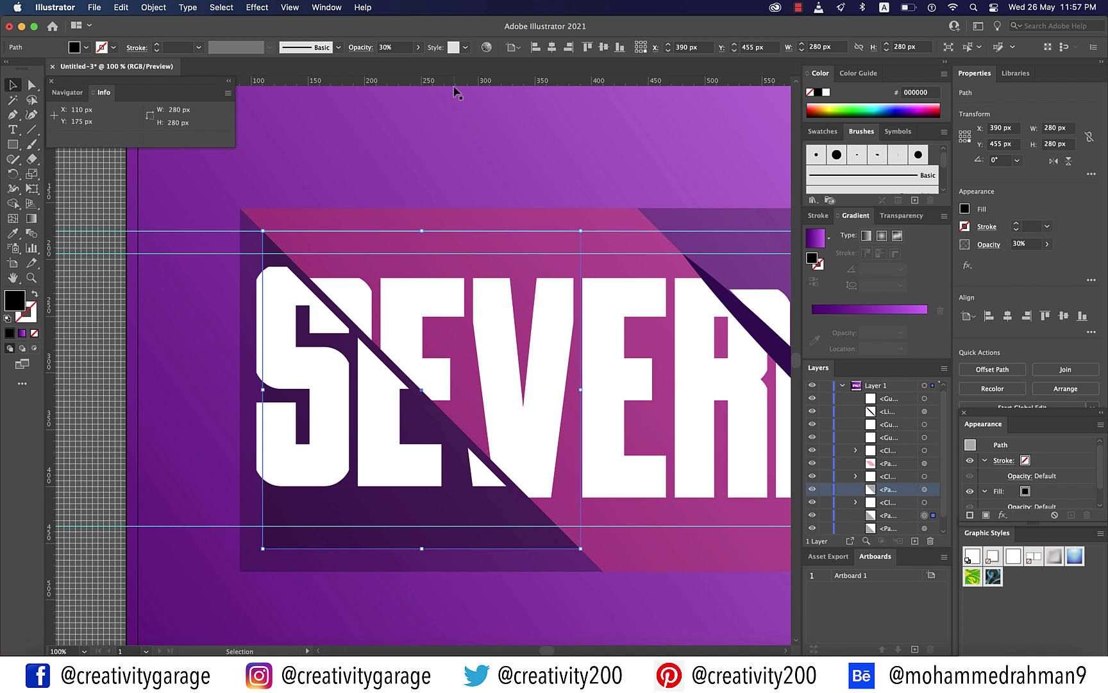
pyautogui.moveTo(457, 86); pyautogui.dragTo(498, 558)
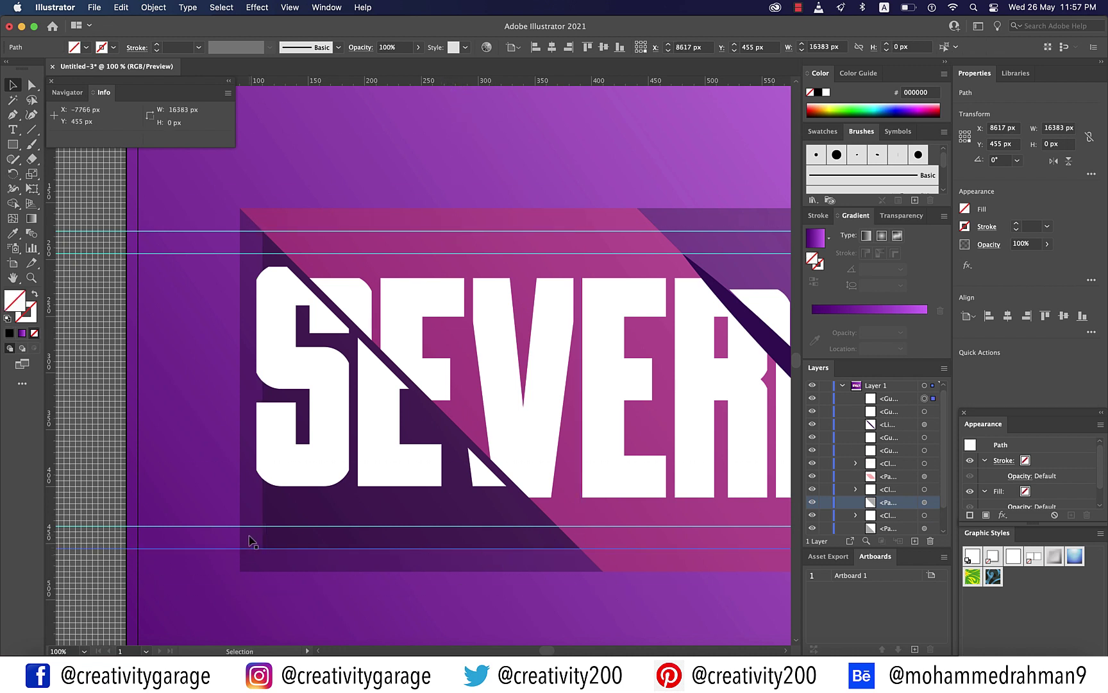
# Delete the two older horizontal guides that mark the small right triangle's top and bottom edges.
pyautogui.click(159, 527)
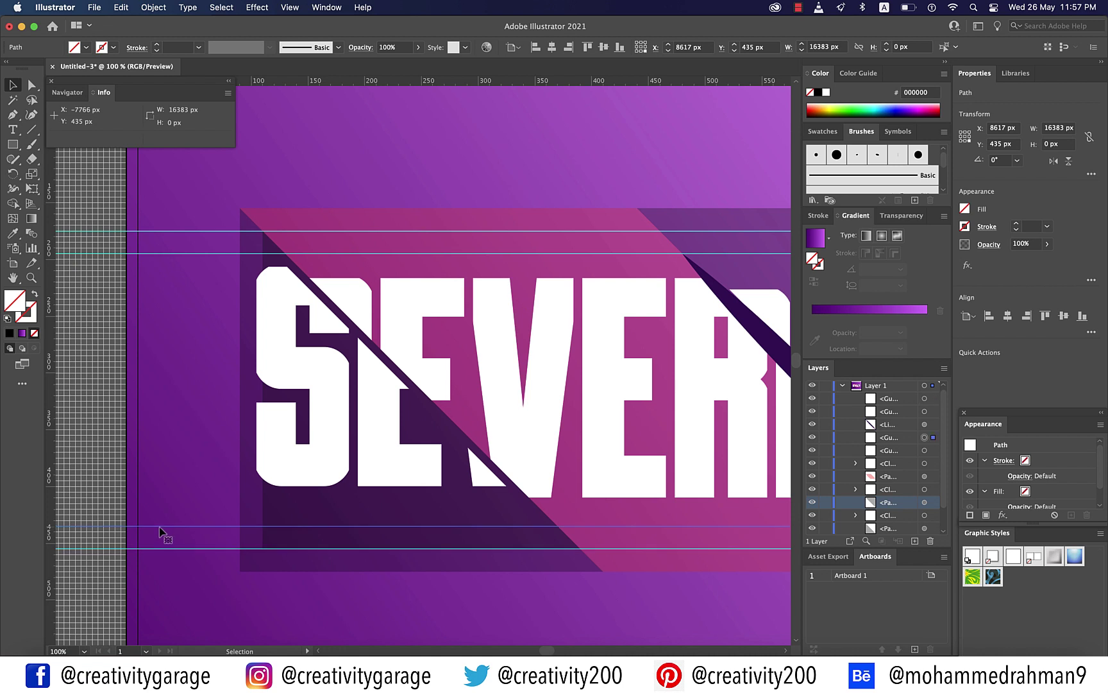
pyautogui.press('Delete')
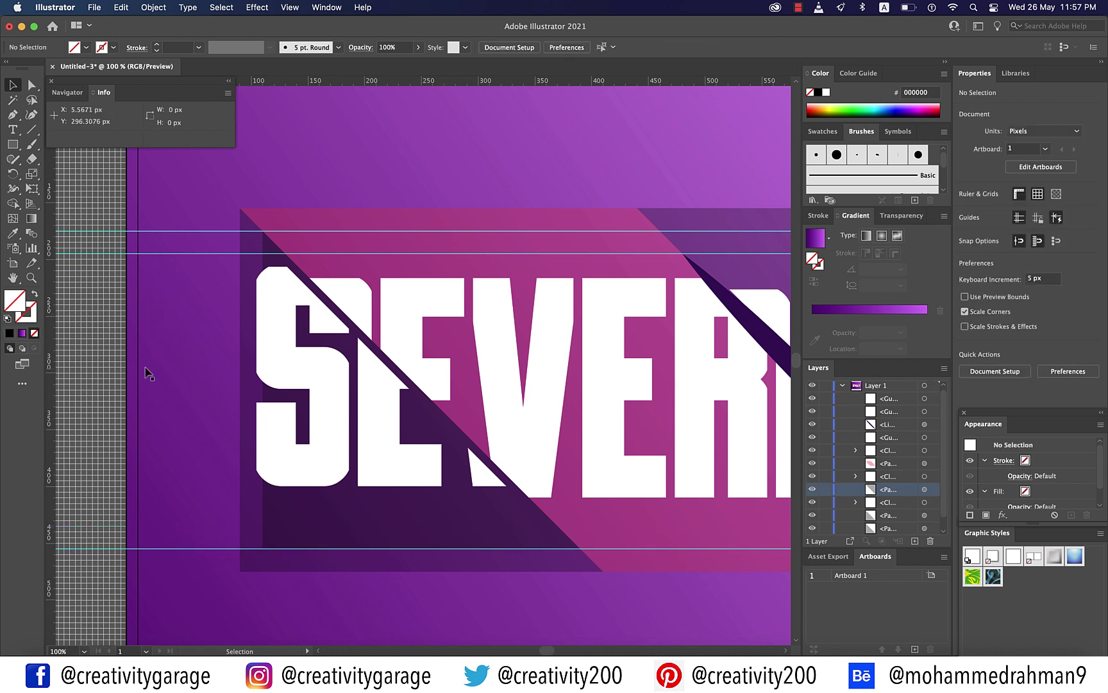
pyautogui.click(197, 254)
pyautogui.press('Delete')
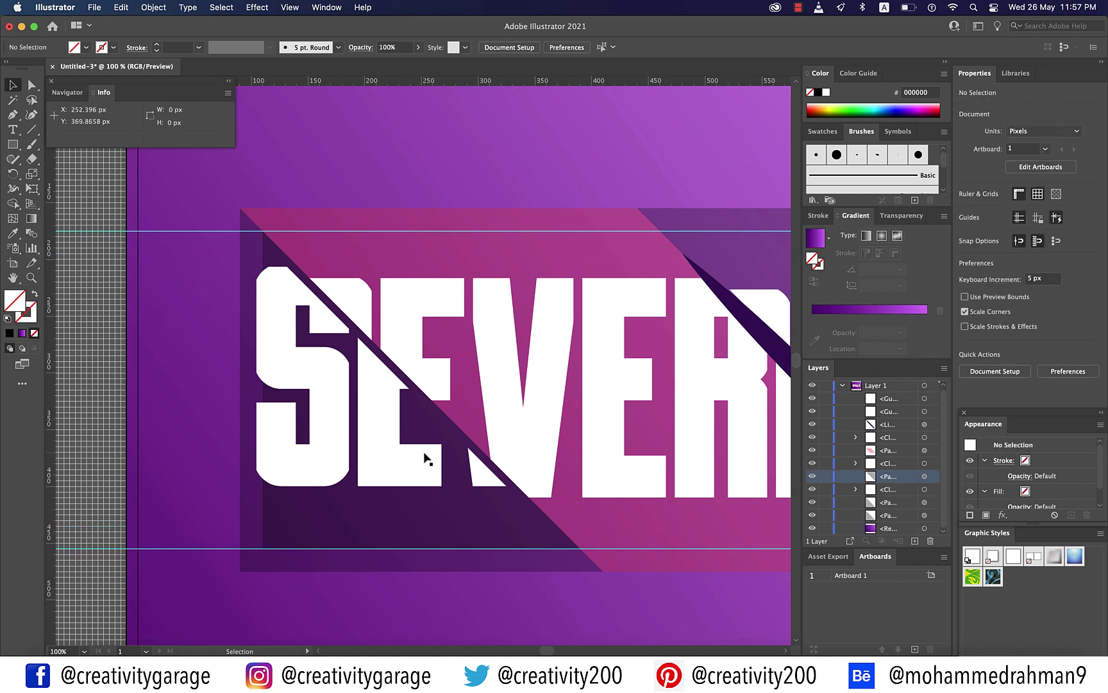
# Draw a straight line along the diagonal of the 280 px left triangle, from the upper guide to the lower guide.
pyautogui.click(925, 516)
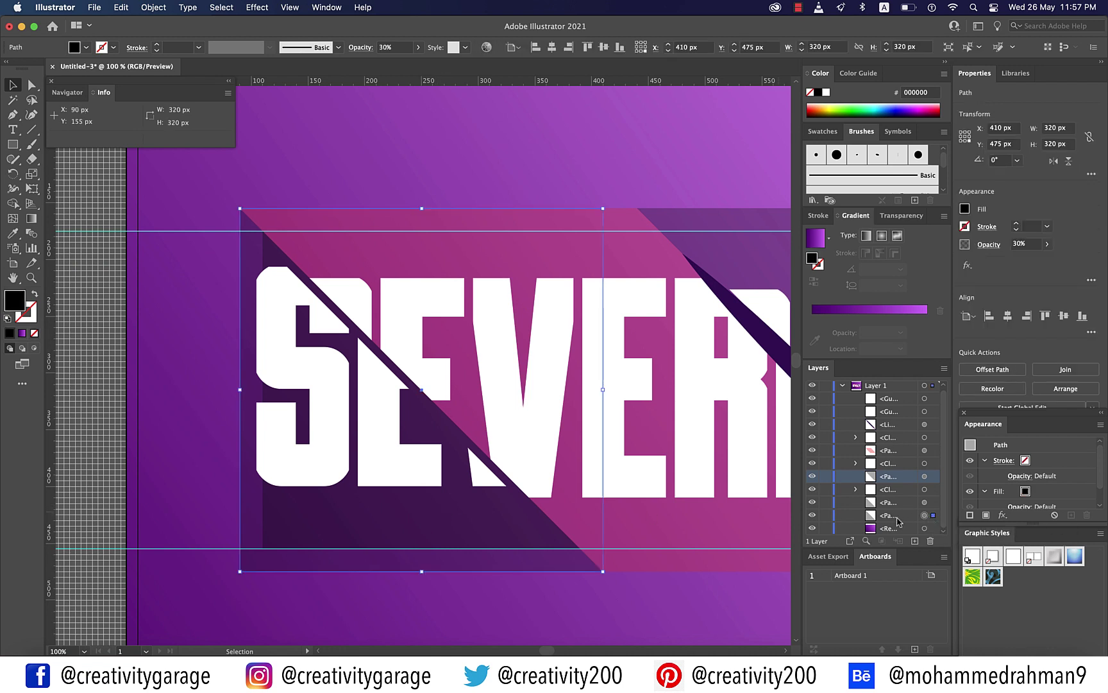
pyautogui.click(933, 502)
pyautogui.press('\\')
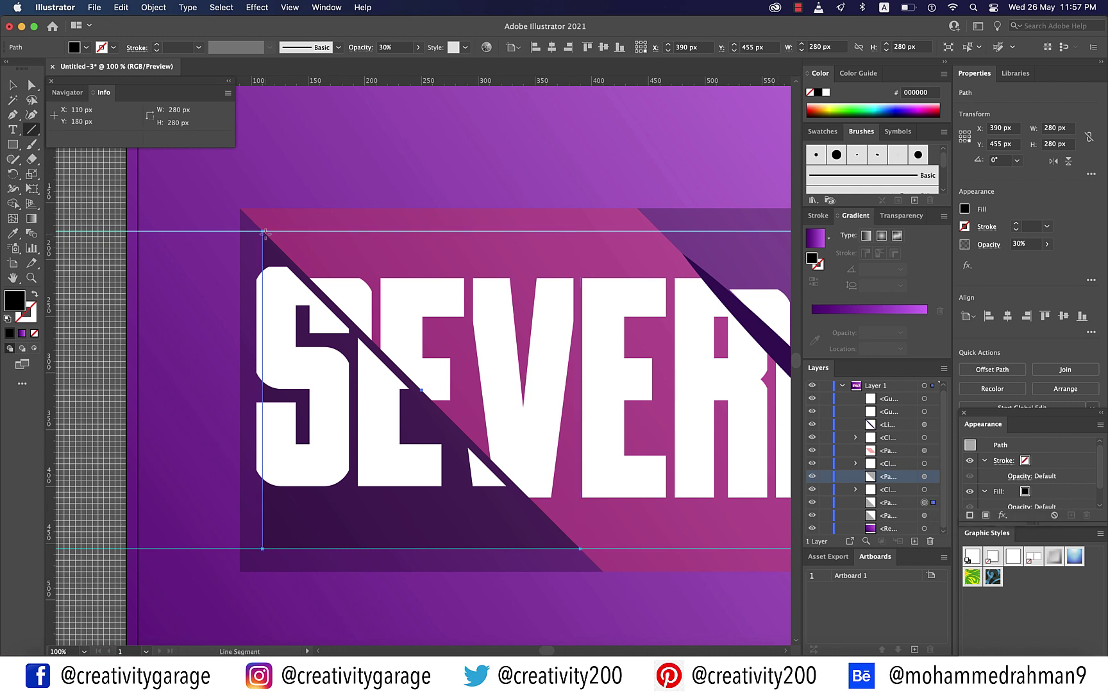
pyautogui.moveTo(263, 230); pyautogui.dragTo(581, 550)
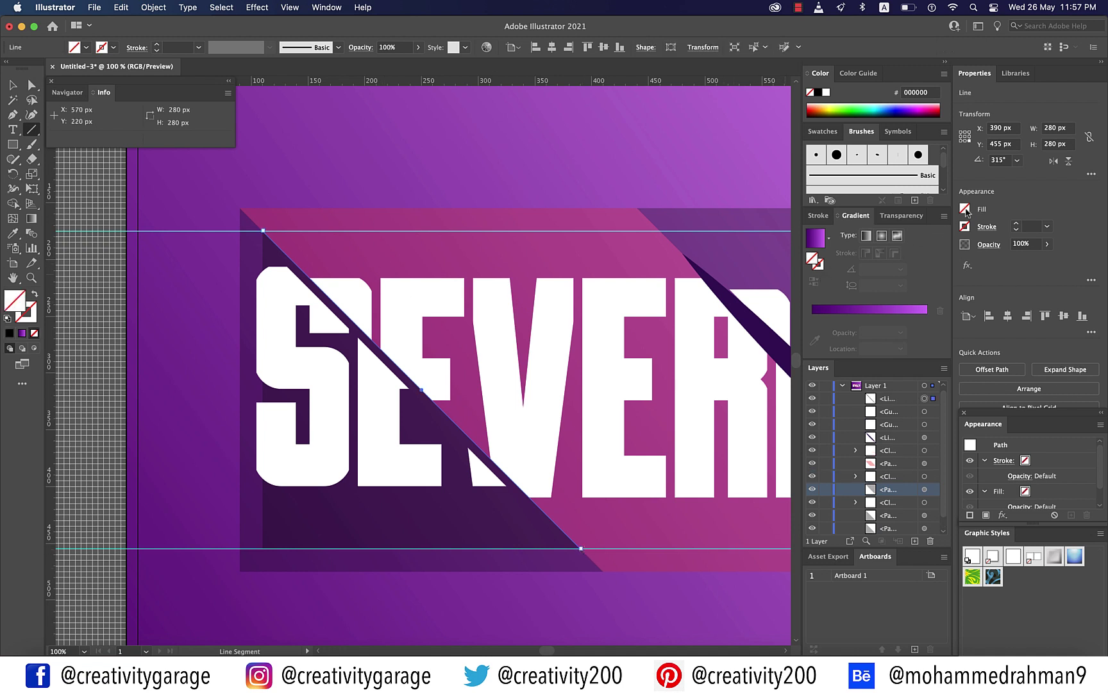
# Give the left diagonal line a dark purple stroke, colour #27004C.
pyautogui.click(965, 226)
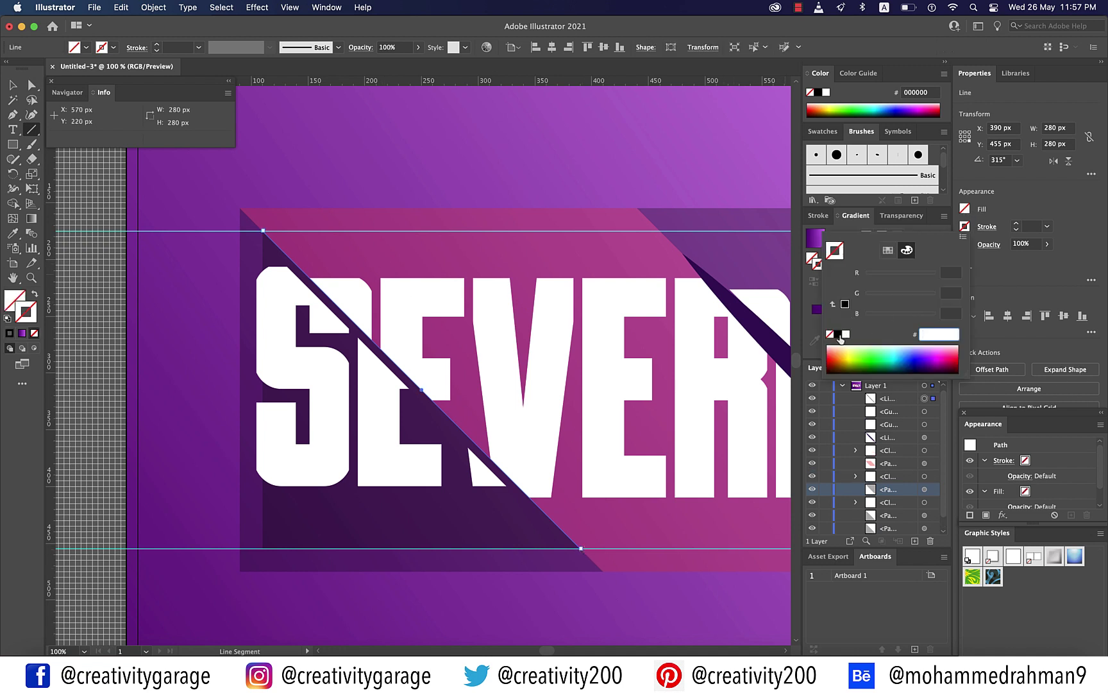
pyautogui.click(838, 335)
pyautogui.click(955, 272)
pyautogui.doubleClick(954, 272)
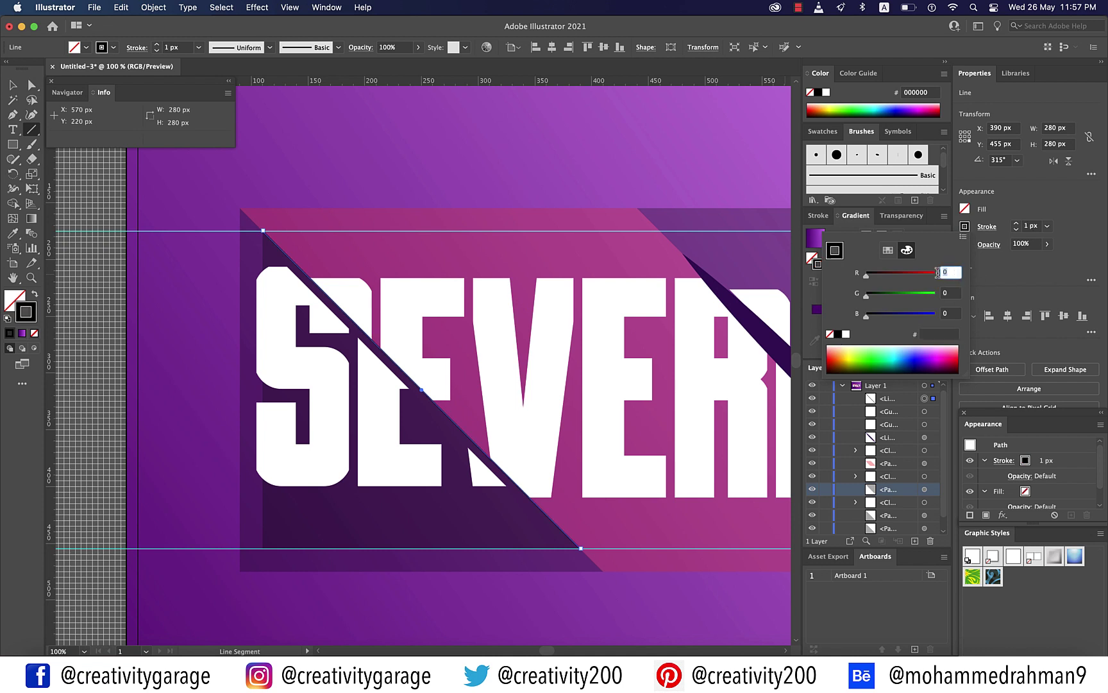
pyautogui.write('39')
pyautogui.press('Tab')
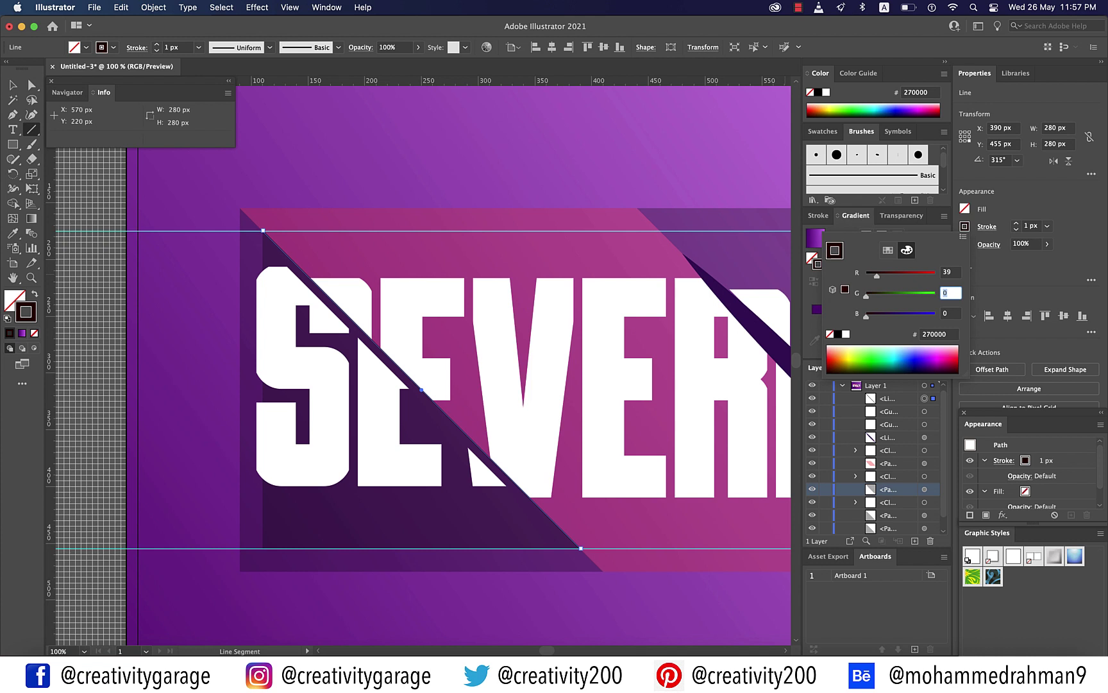
pyautogui.press('Tab')
pyautogui.press('Return')
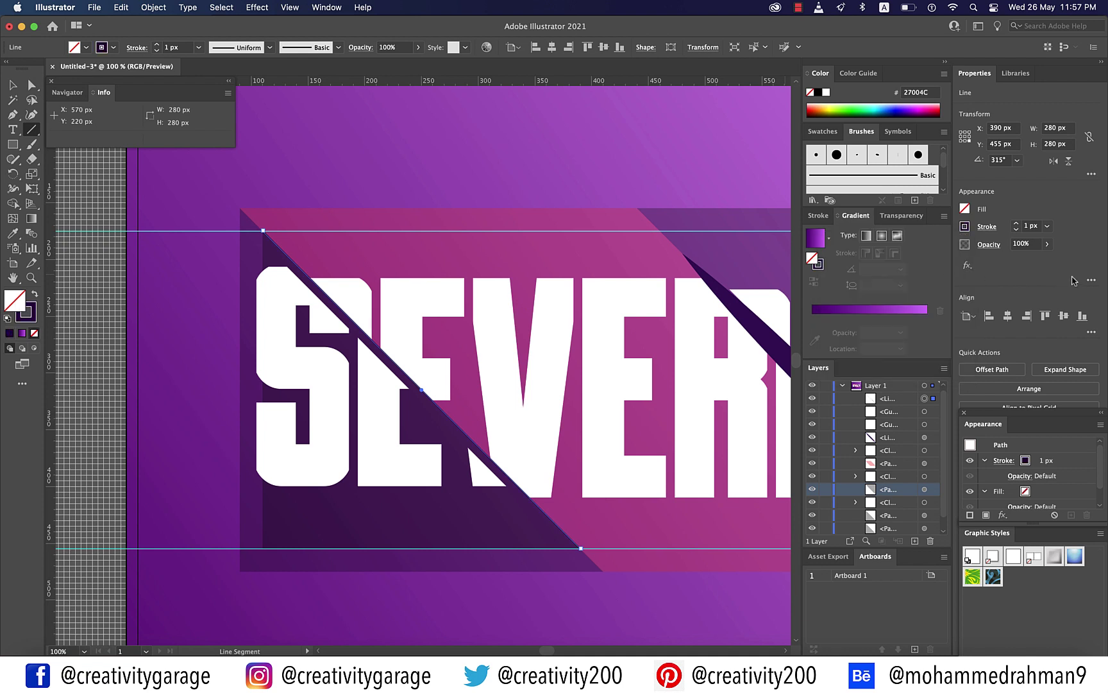
# Set the left diagonal line's stroke to 20 px and apply the lens-shaped width profile that tapers at both ends.
pyautogui.click(1047, 227)
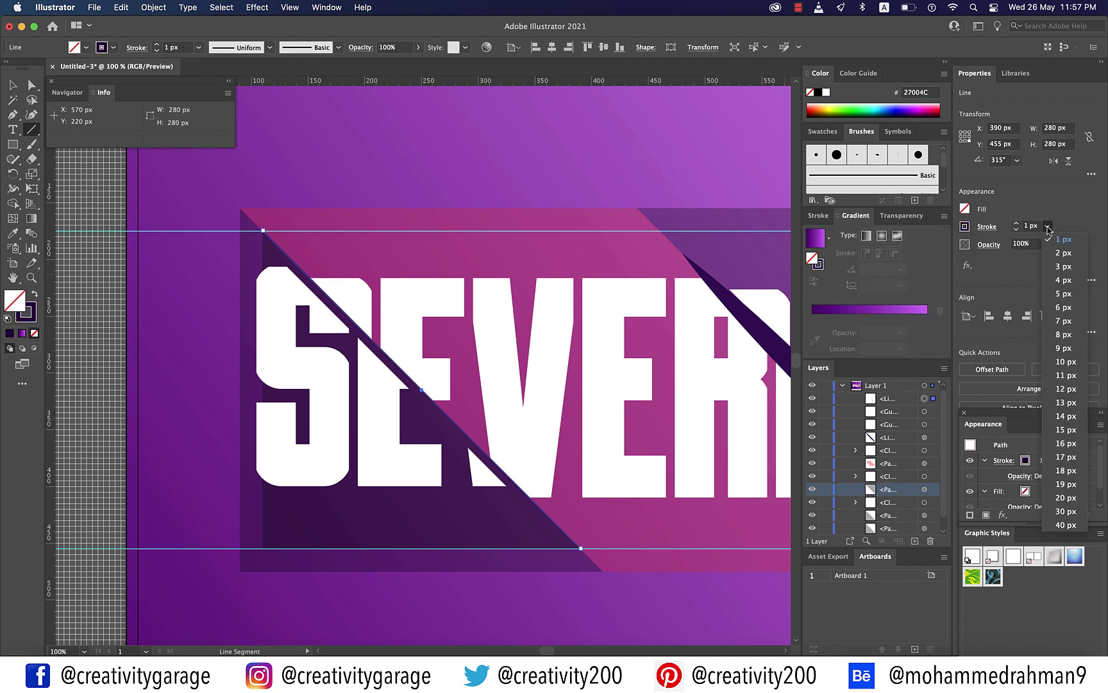
pyautogui.click(1066, 497)
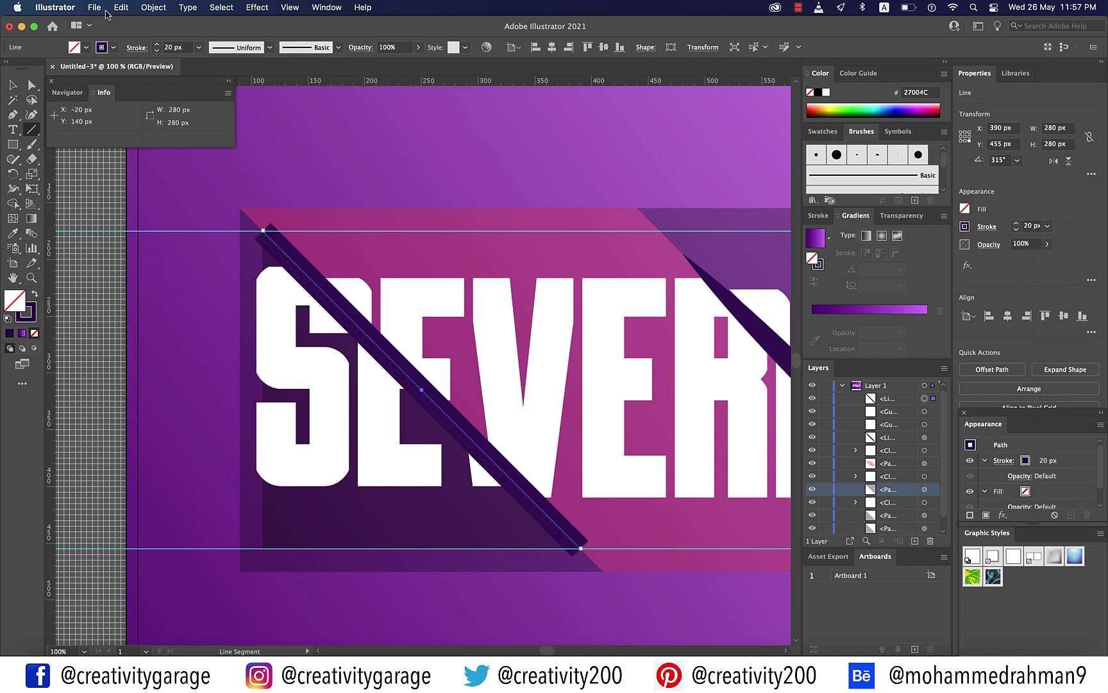
pyautogui.click(270, 47)
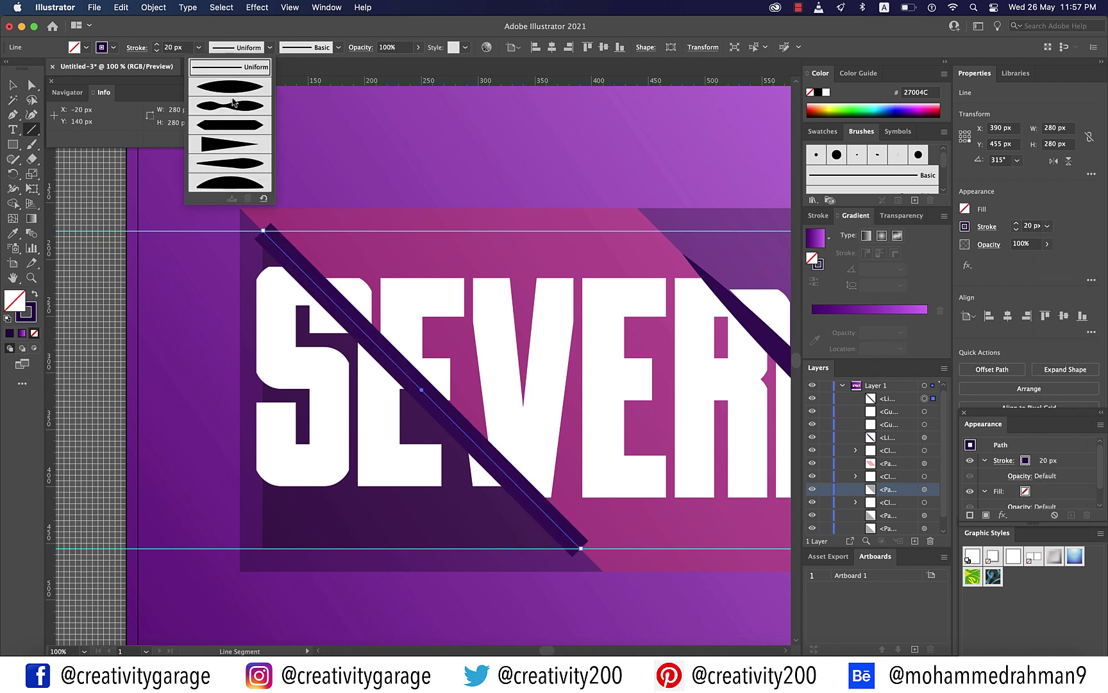
pyautogui.click(235, 91)
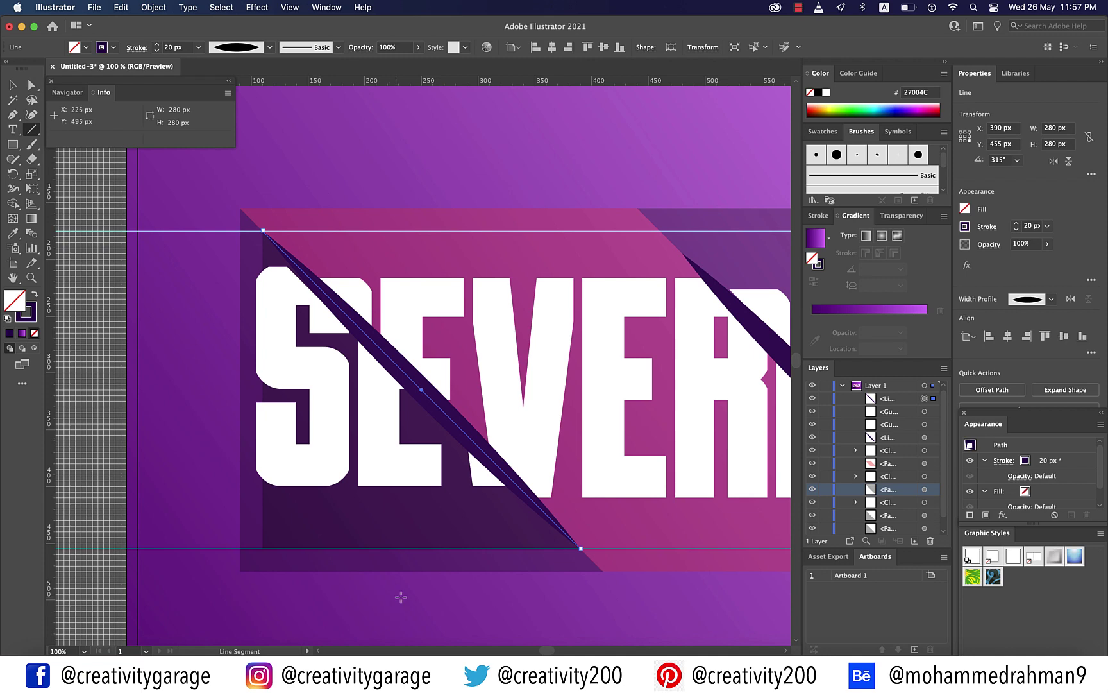
# Select both tapered dark purple diagonal lines and copy them.
pyautogui.click(924, 437)
pyautogui.press('v')
pyautogui.press('super+minus')
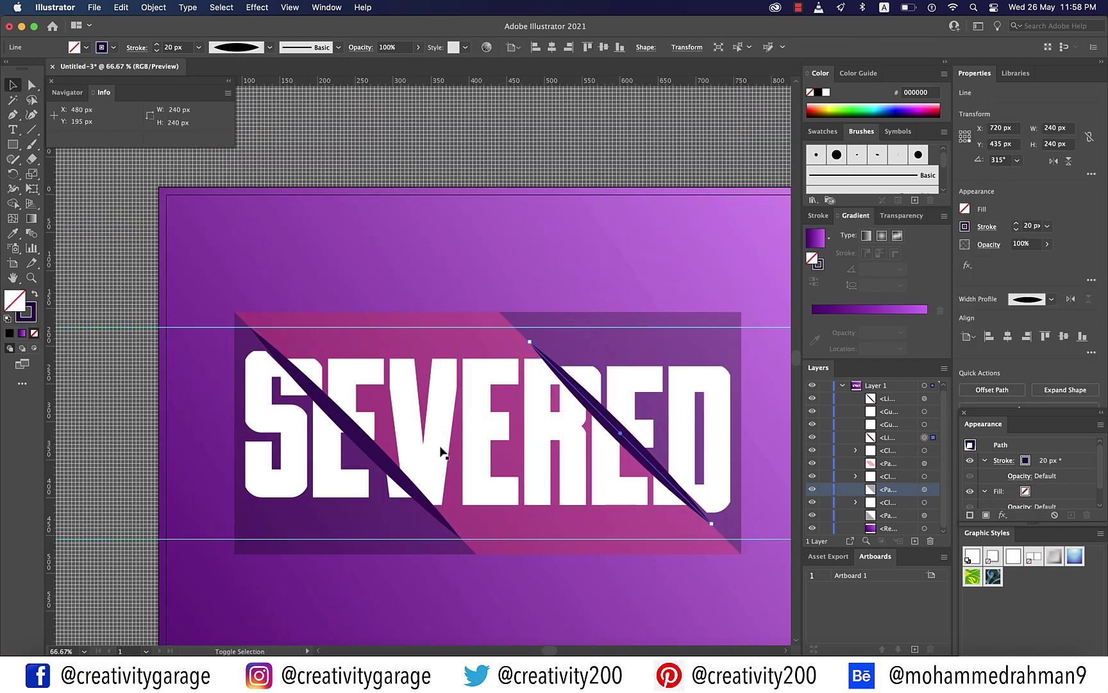
pyautogui.press('super+c')
pyautogui.keyDown('shift'); pyautogui.click(357, 441); pyautogui.keyUp('shift')
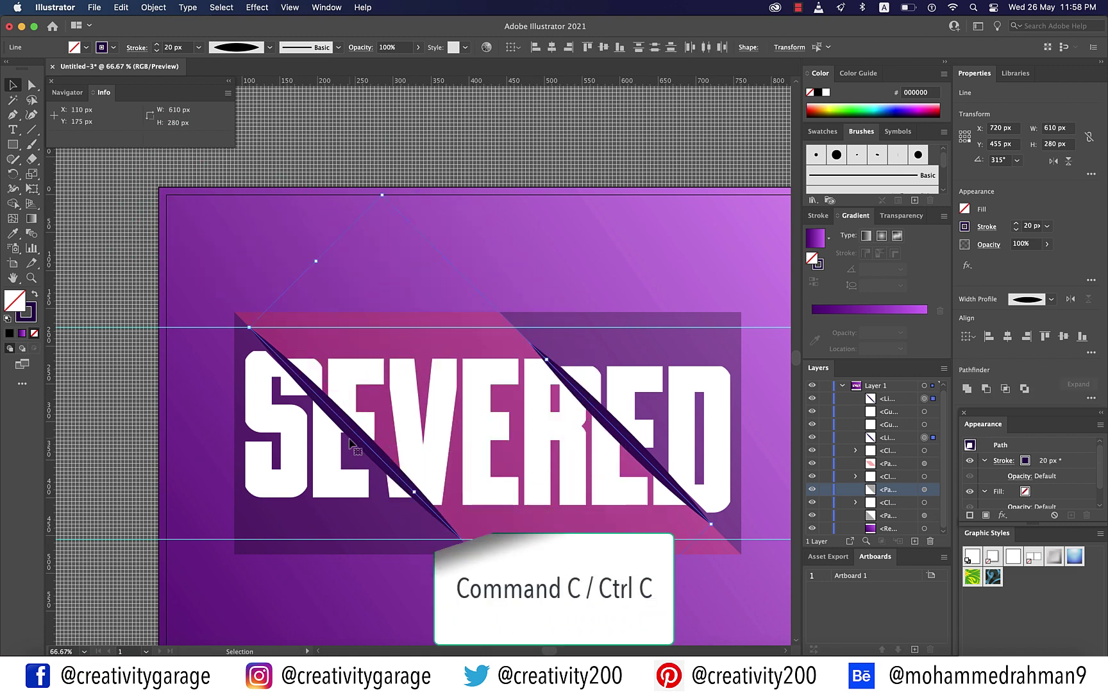
# Apply a Gaussian Blur with a 13-pixel radius to both diagonal lines and group them.
pyautogui.click(257, 7)
pyautogui.moveTo(382, 281)
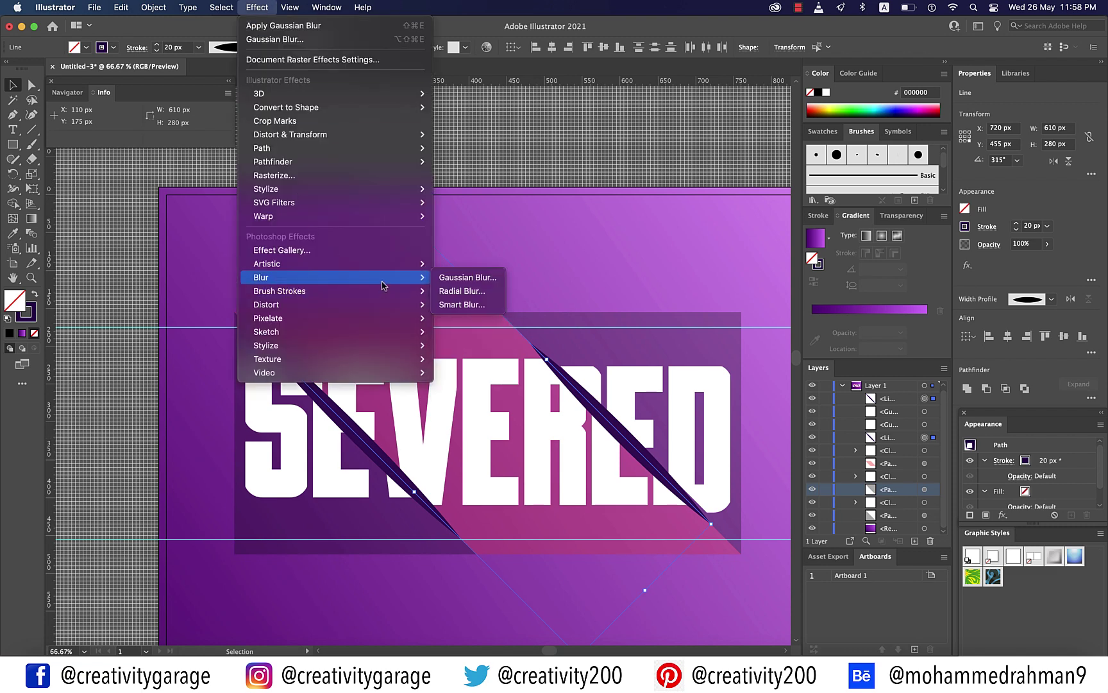
pyautogui.click(468, 277)
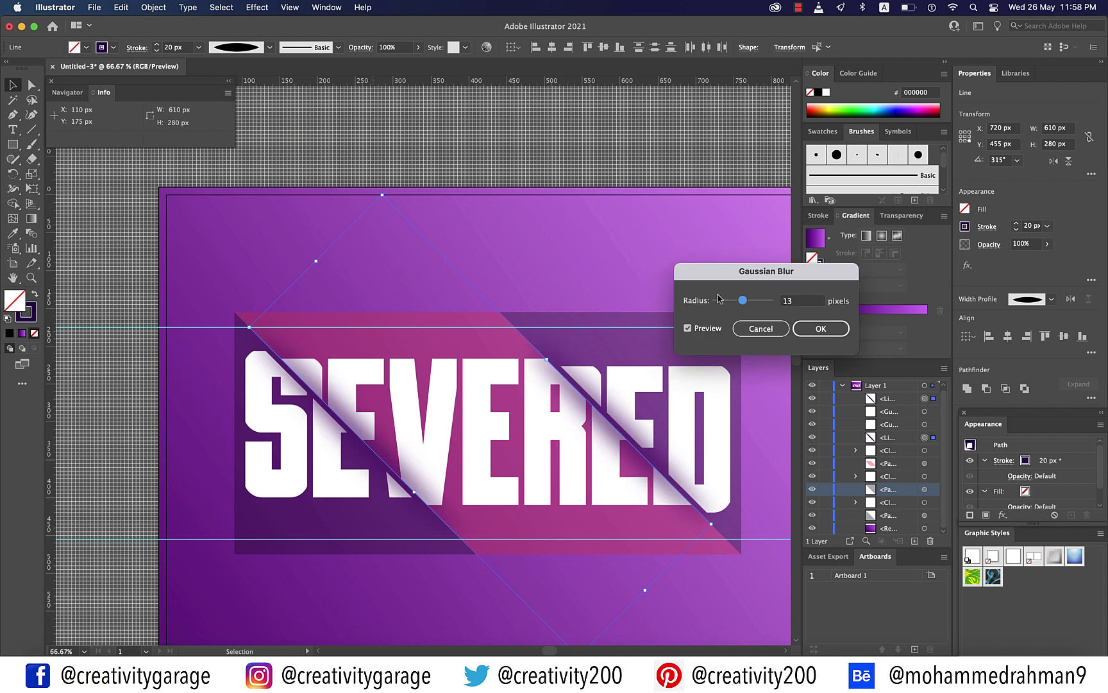
pyautogui.click(814, 330)
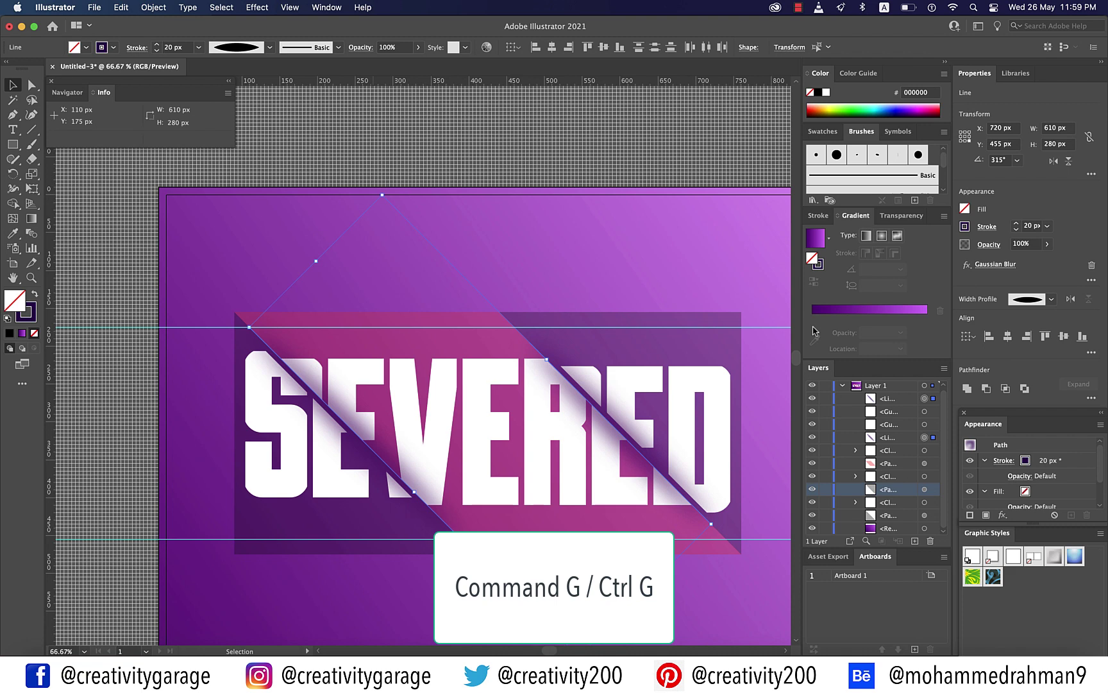
pyautogui.press('super+g')
# Combine the two large black 30% opacity triangles into a compound path and bring it to the front.
pyautogui.click(319, 532)
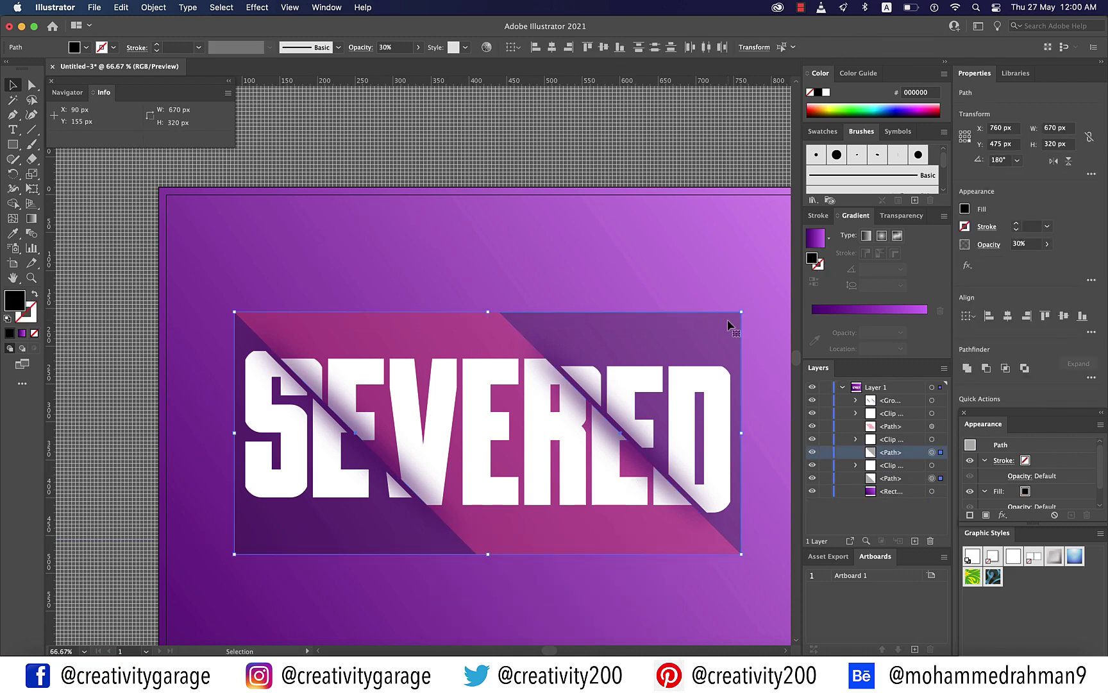
pyautogui.click(153, 7)
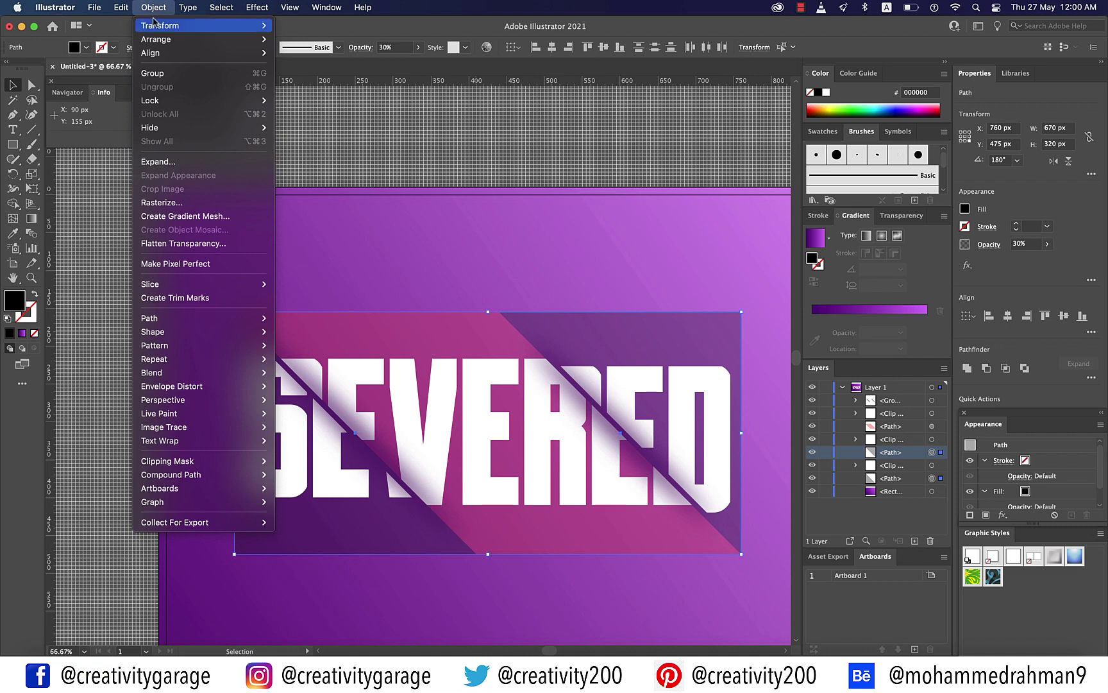
pyautogui.moveTo(227, 471)
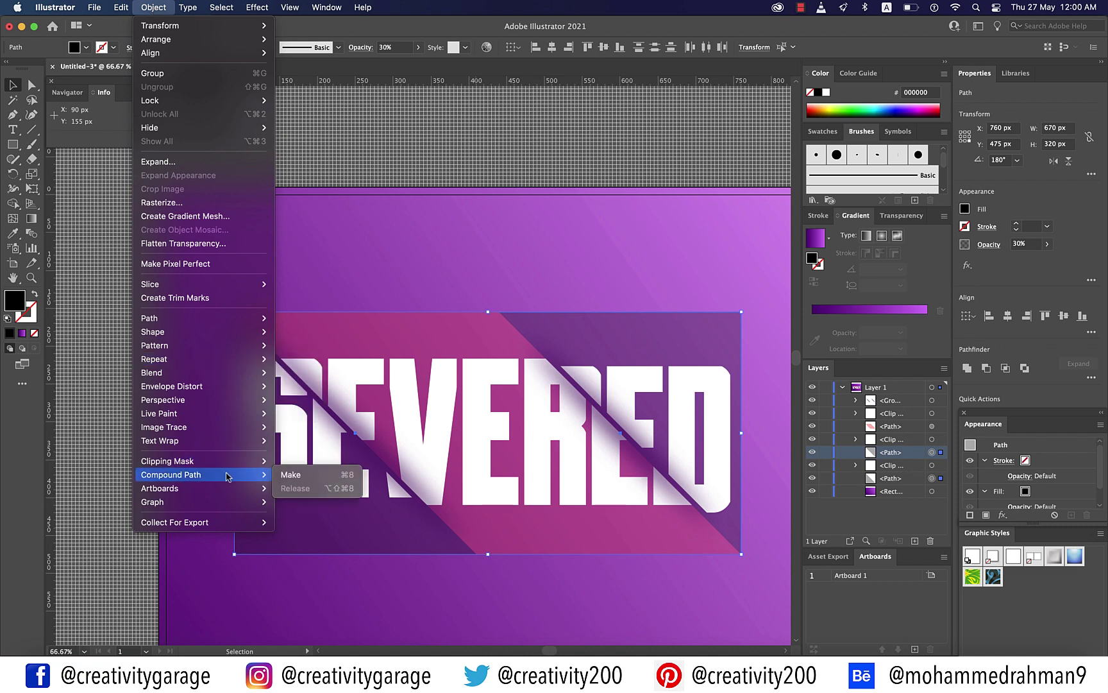
pyautogui.click(292, 474)
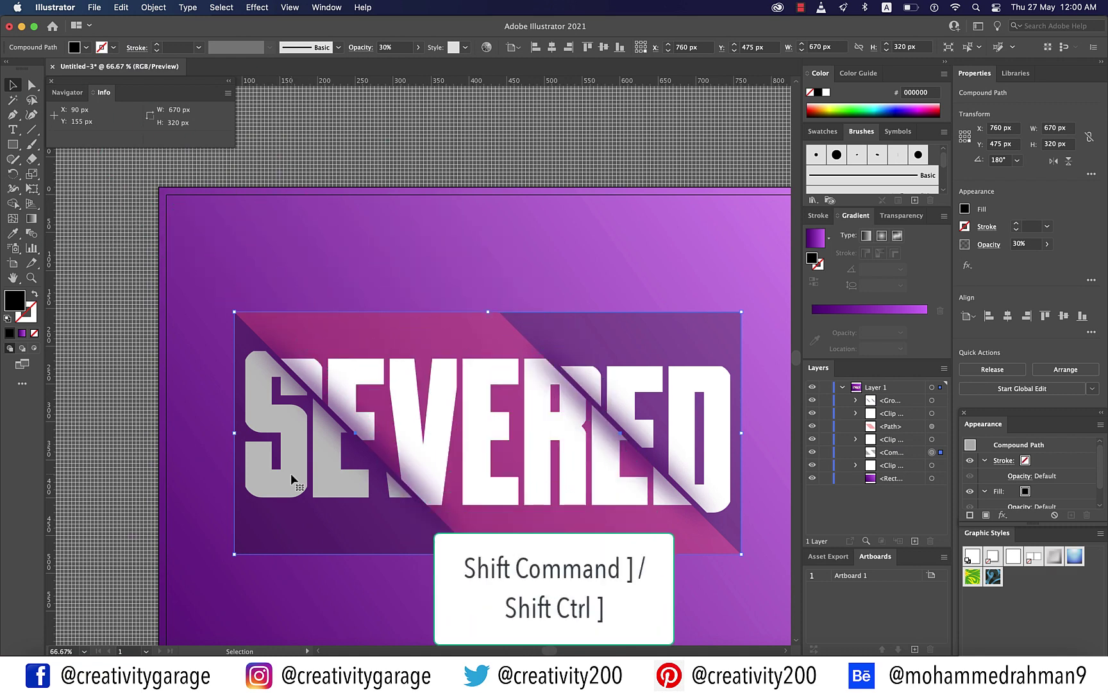
pyautogui.press('super+bracketright')
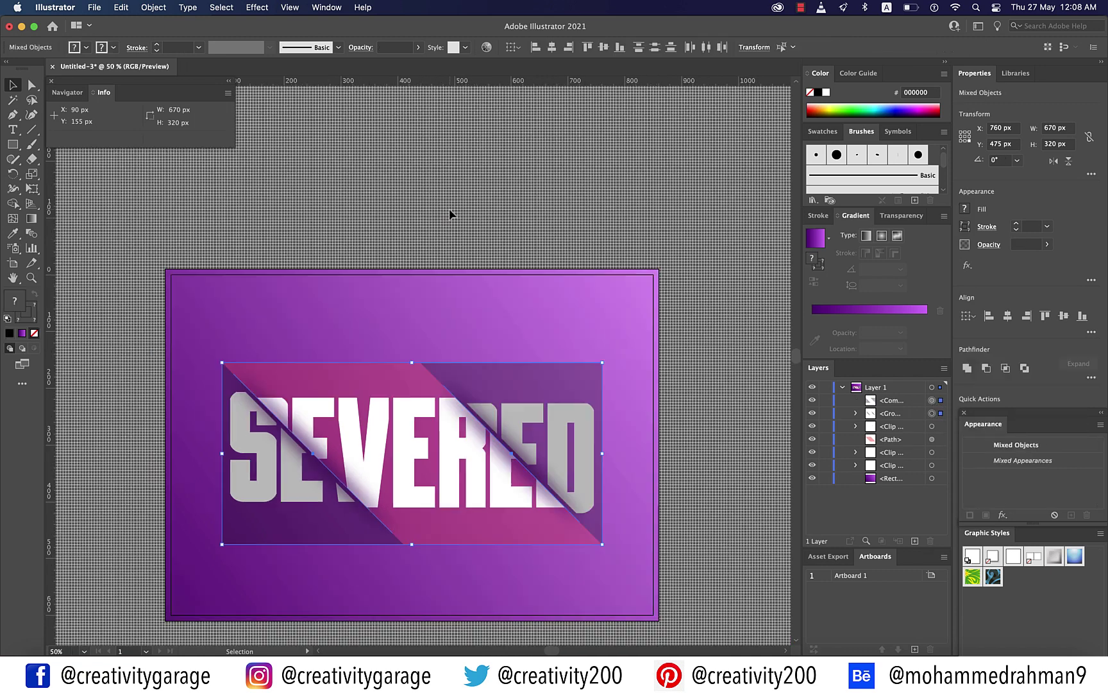
# Make a clipping mask from the triangle compound path over the blurred line group.
pyautogui.hotkey('ctrl', '-')
pyautogui.click(157, 8)
pyautogui.moveTo(217, 469)
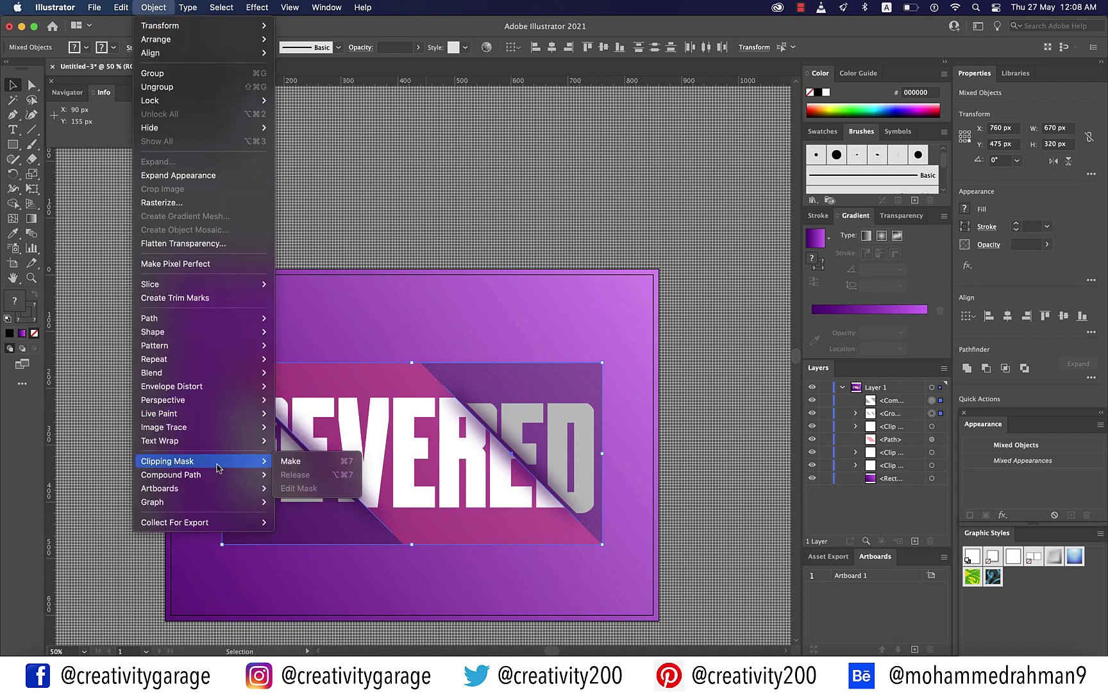
pyautogui.click(285, 462)
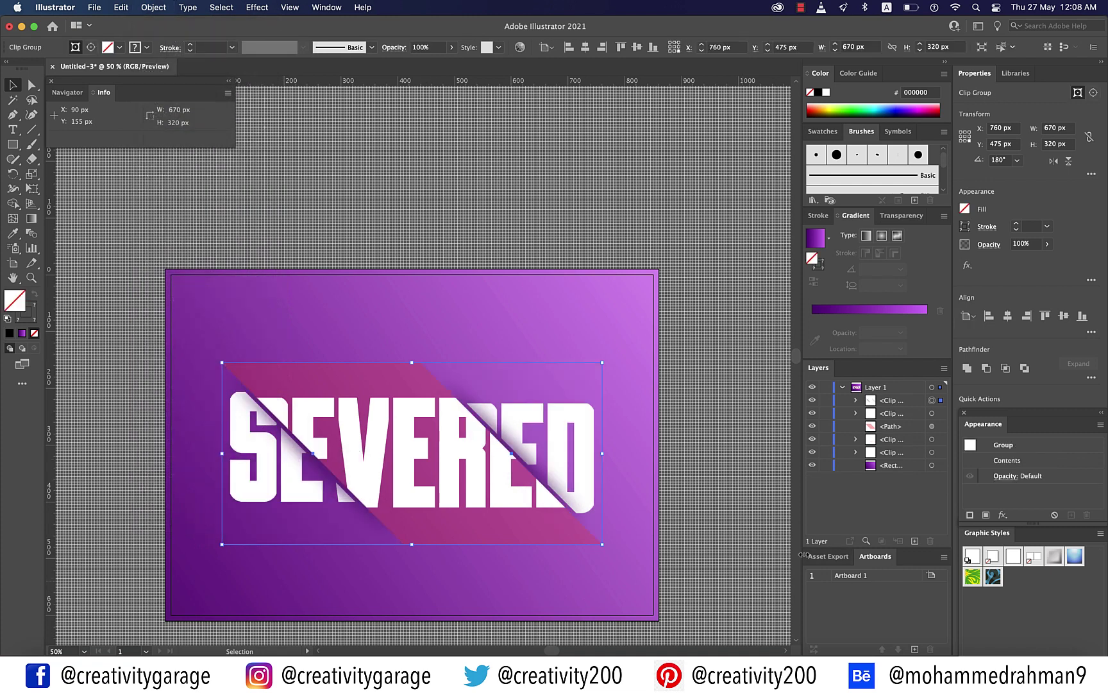